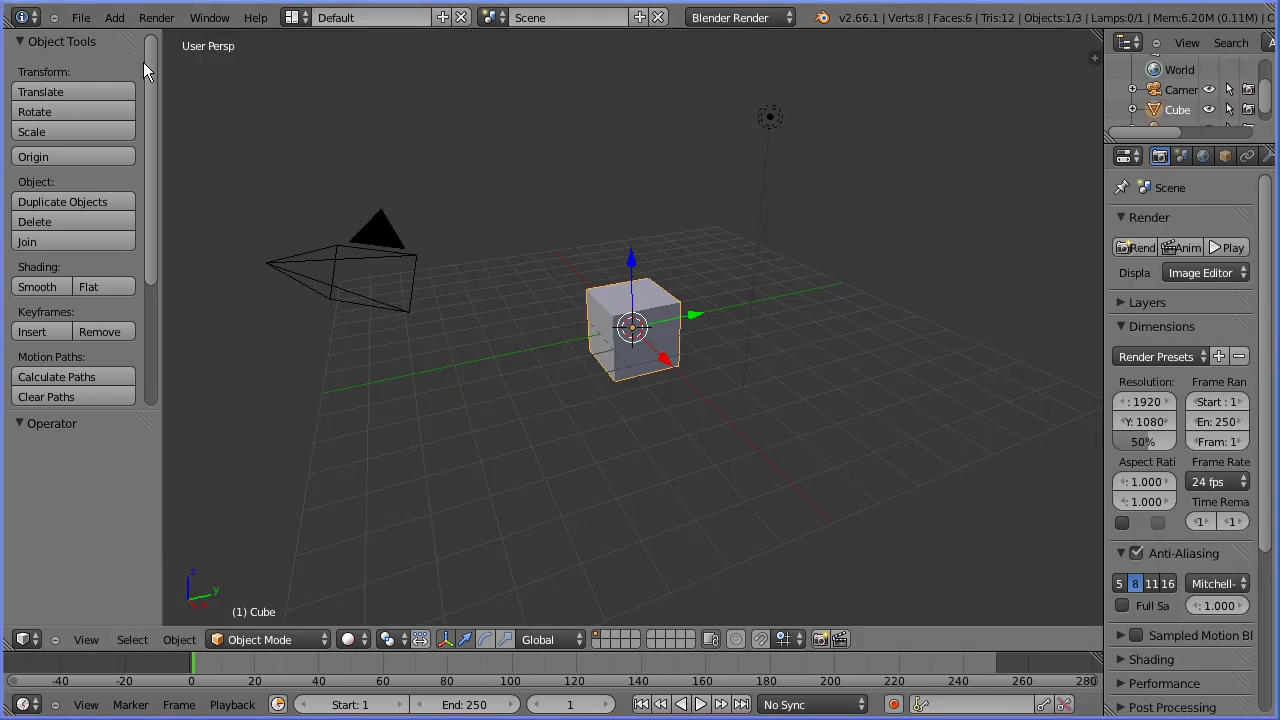
Step: Enable the 'Add Mesh: Extra Objects' add-on in User Preferences, filtered to Add Mesh
left_click(83, 20)
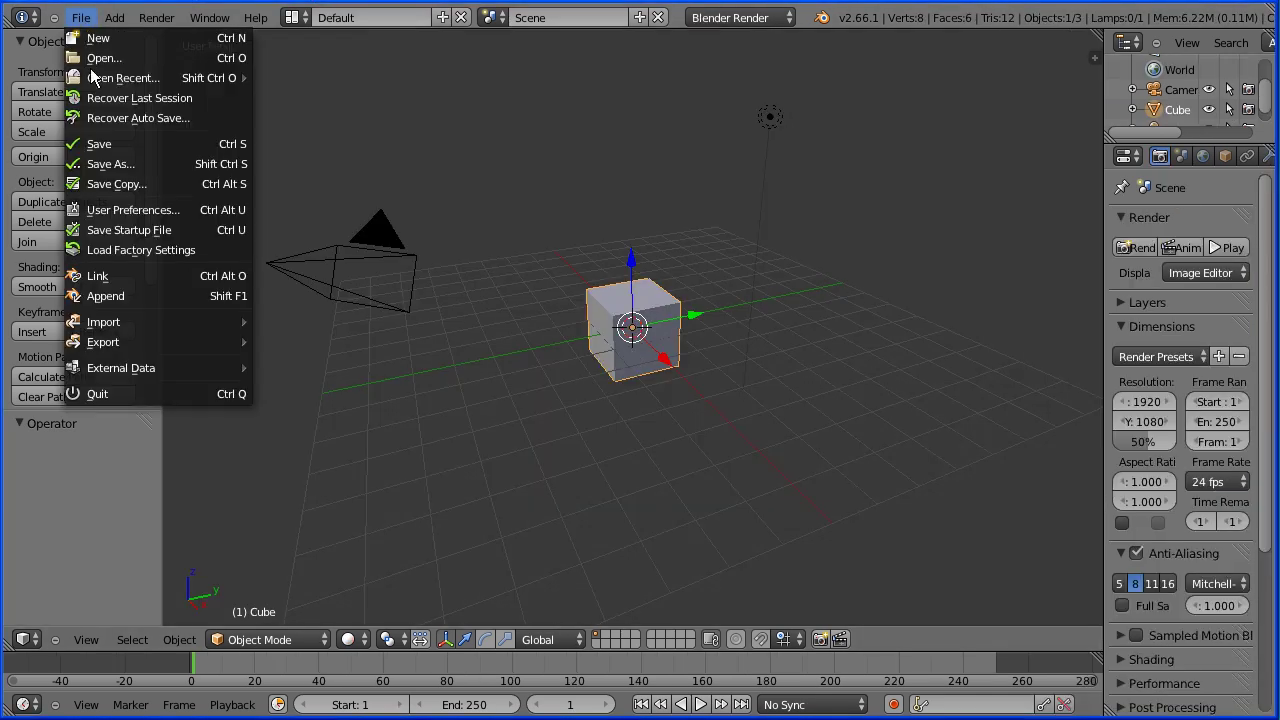
left_click(213, 208)
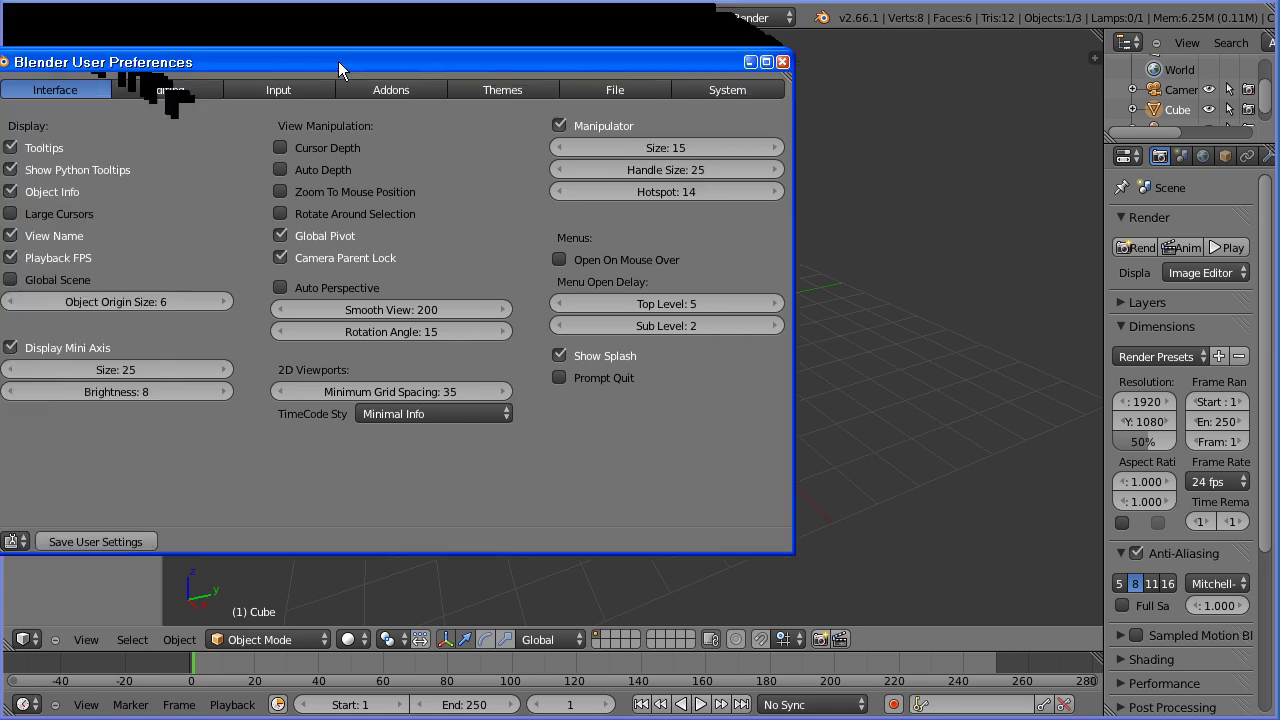
left_click_drag(345, 20, 459, 132)
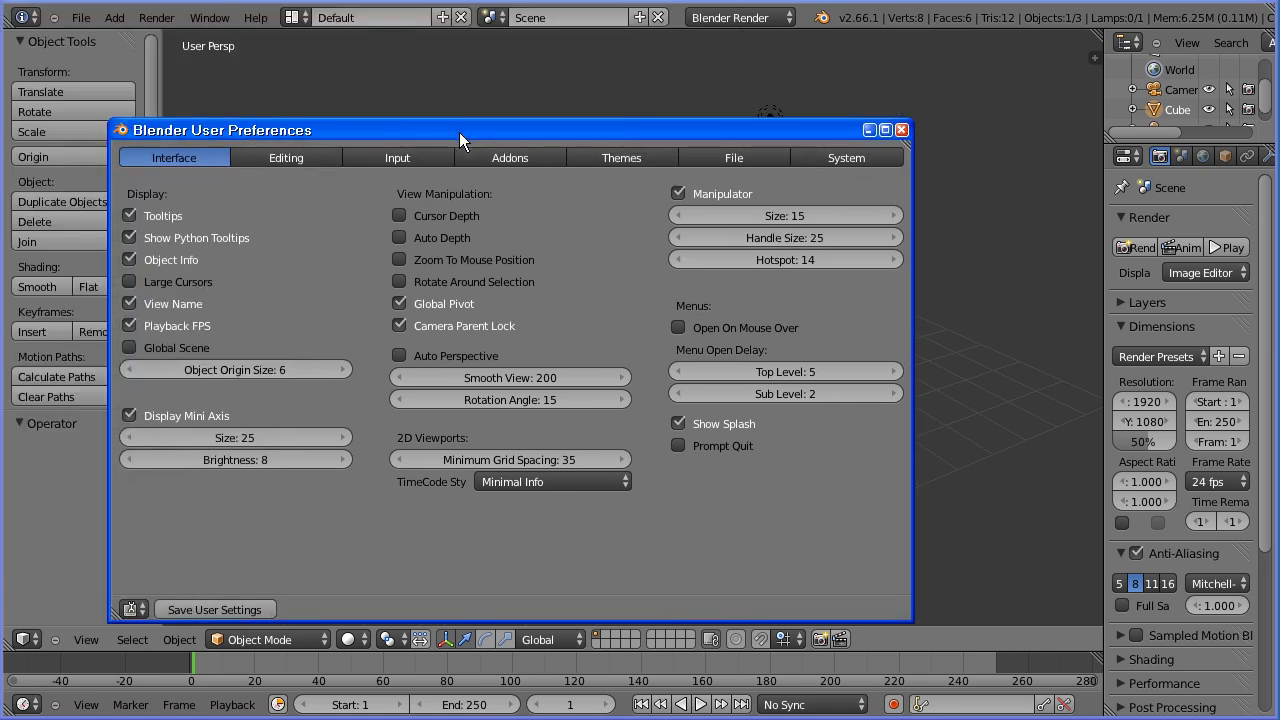
left_click(517, 155)
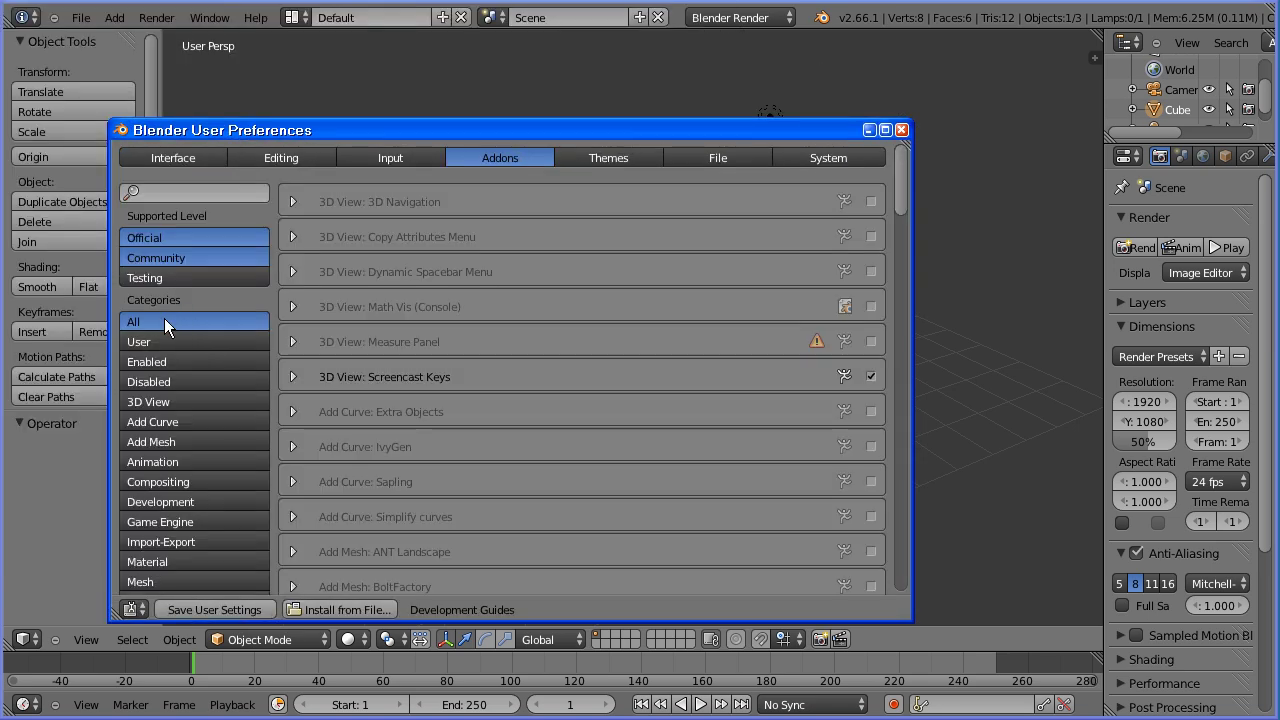
left_click(198, 441)
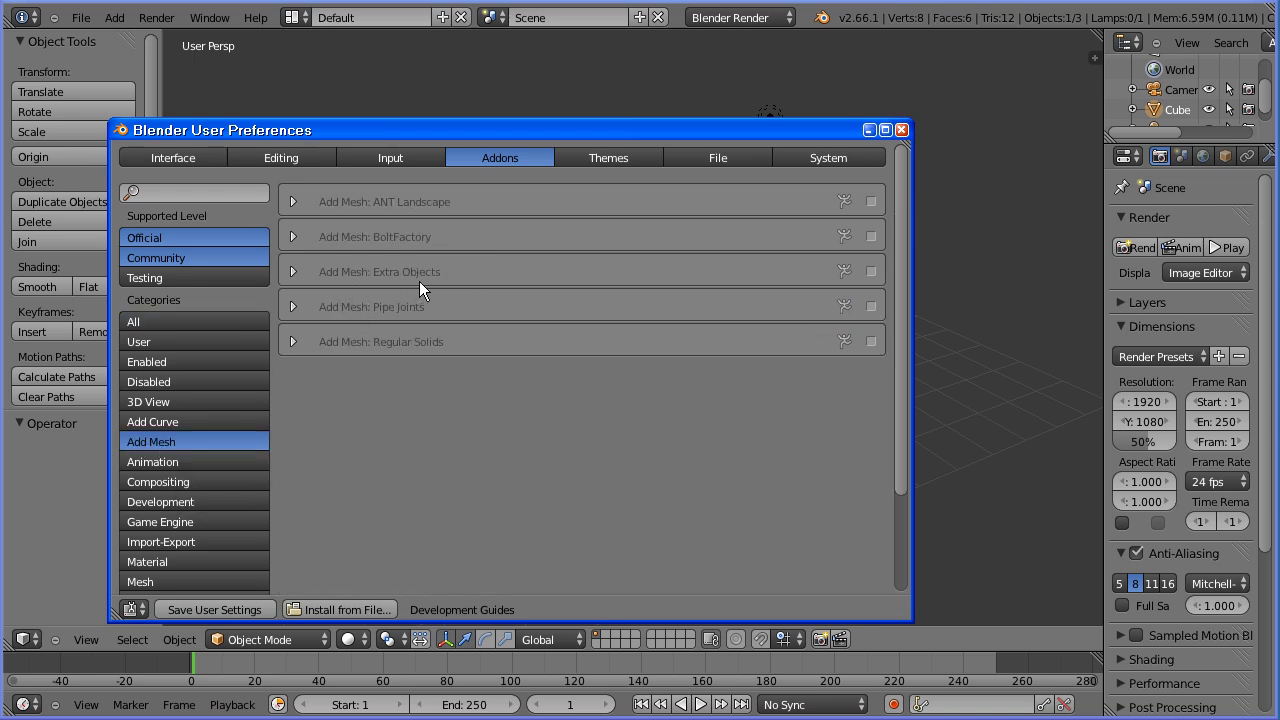
left_click(871, 271)
Step: Close the preferences and delete the default cube
left_click(902, 129)
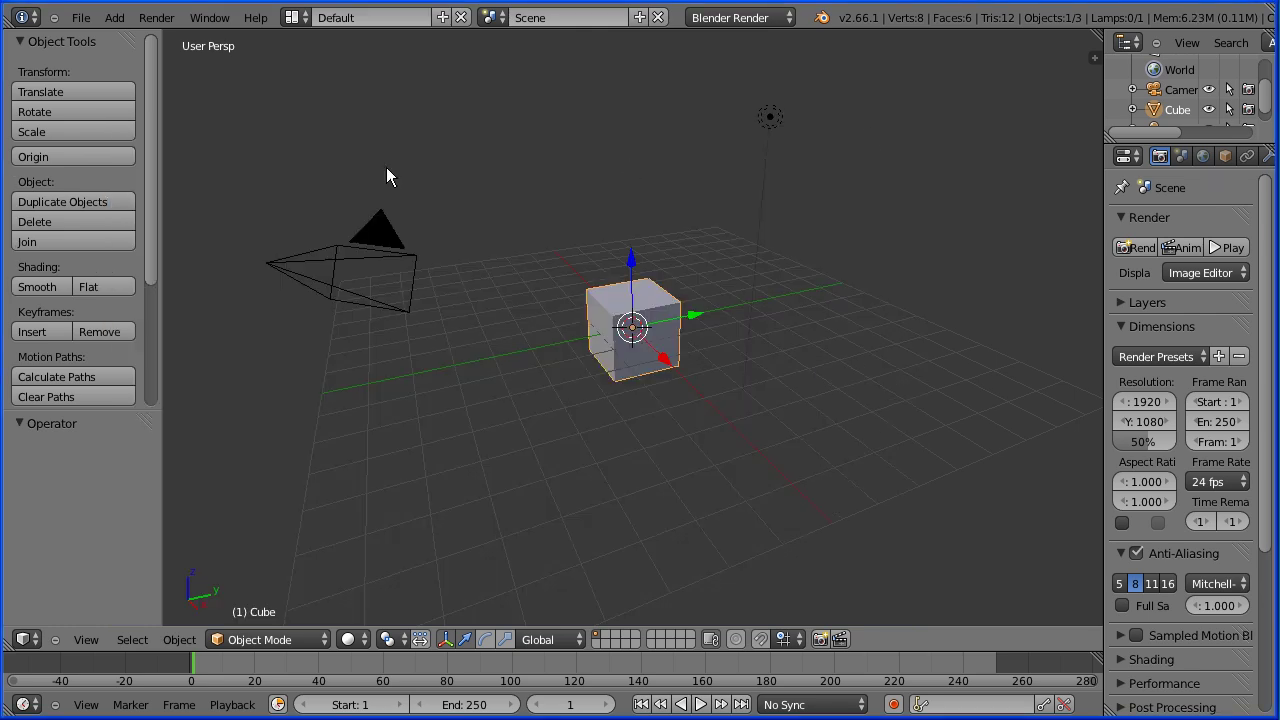
left_click(94, 217)
left_click(93, 219)
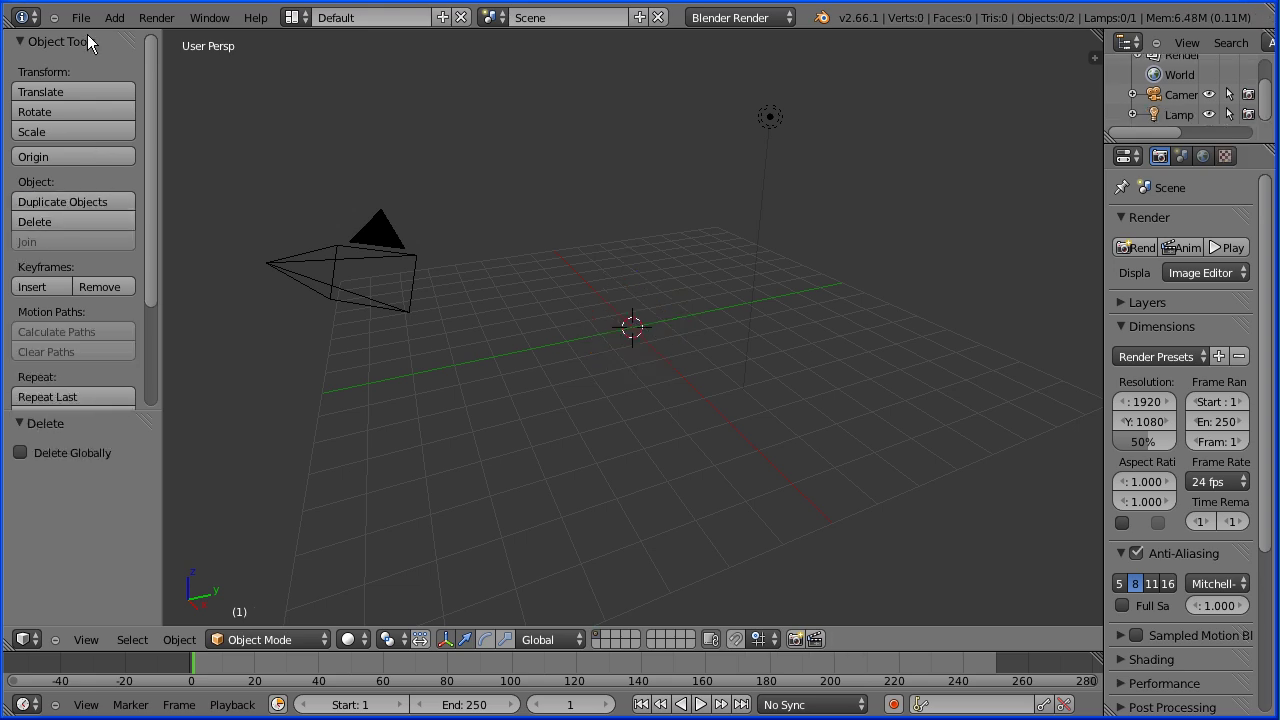
Step: Add an Extra Objects Diamond gemstone with Segments set to 8, viewed close from the side
left_click(114, 17)
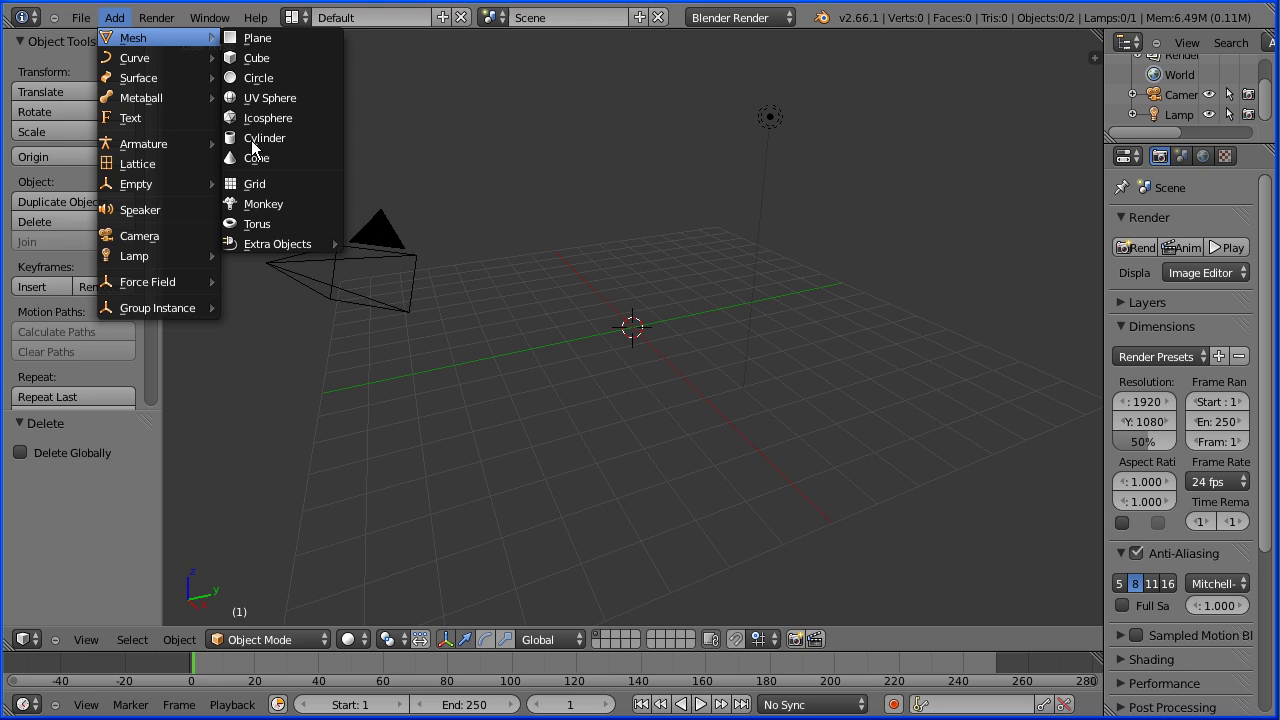
mouse_move(277, 244)
mouse_move(395, 244)
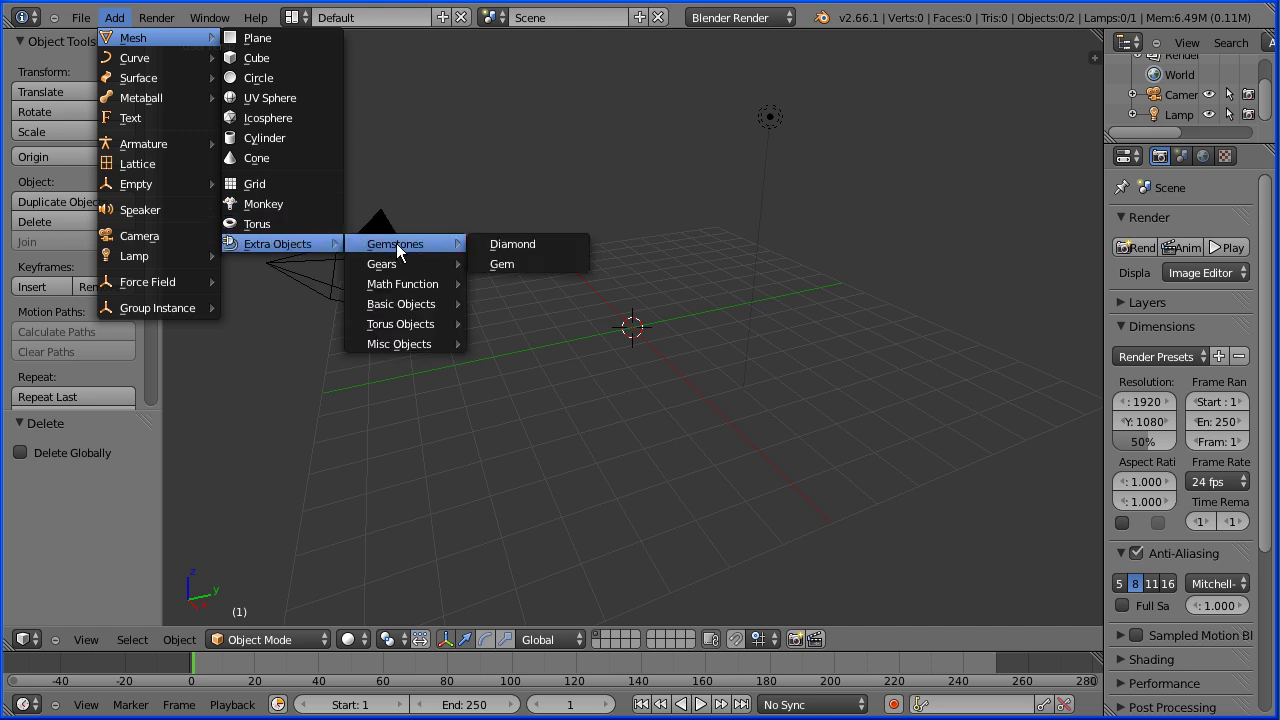
left_click(563, 247)
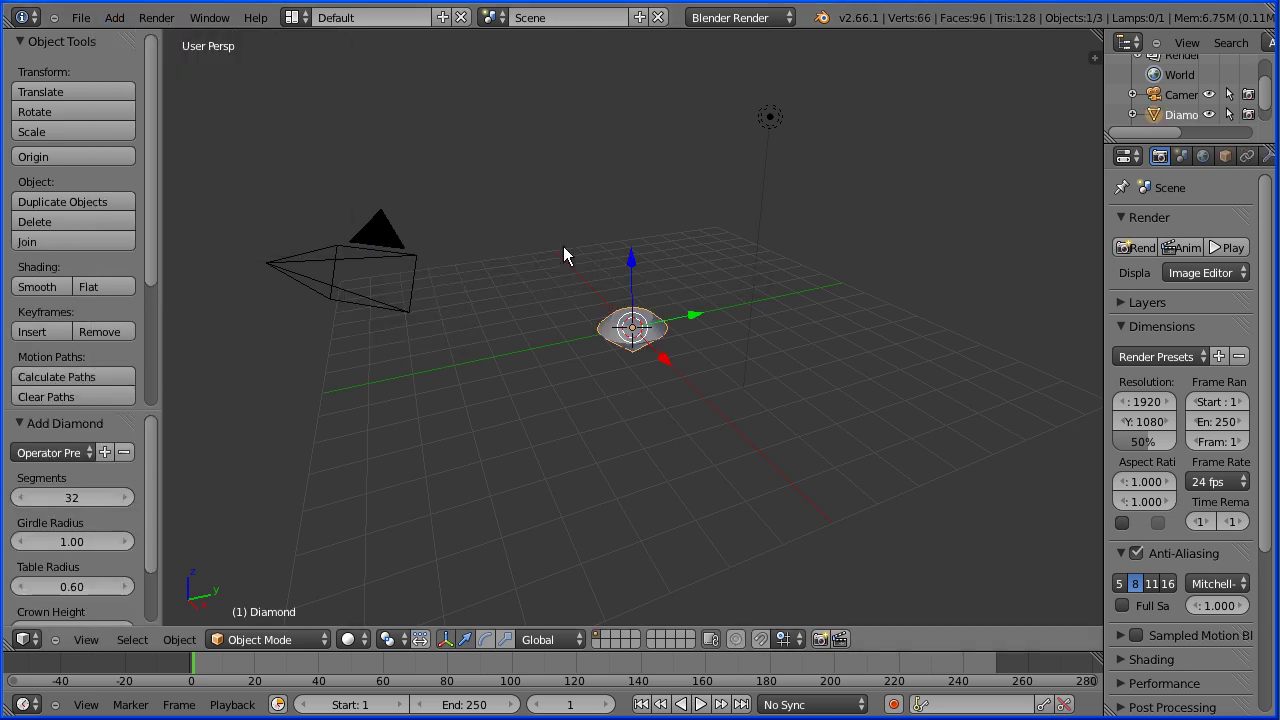
left_click(71, 495)
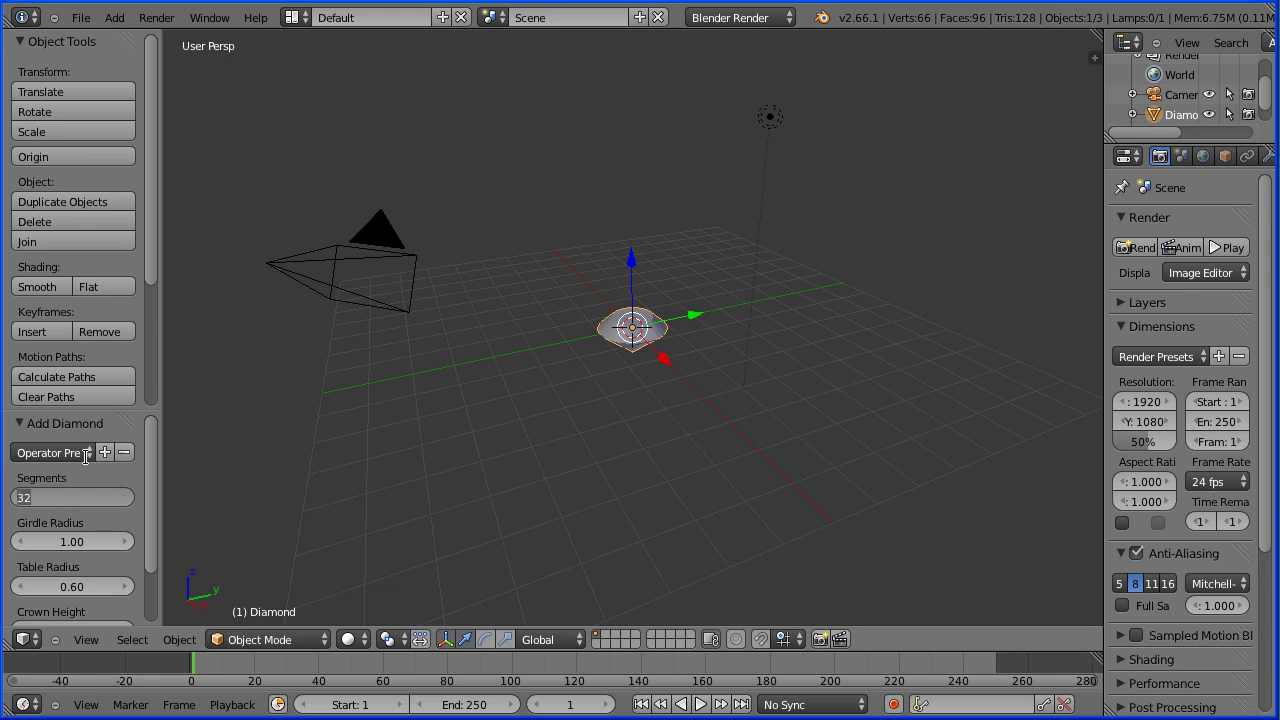
type("8")
key("Return")
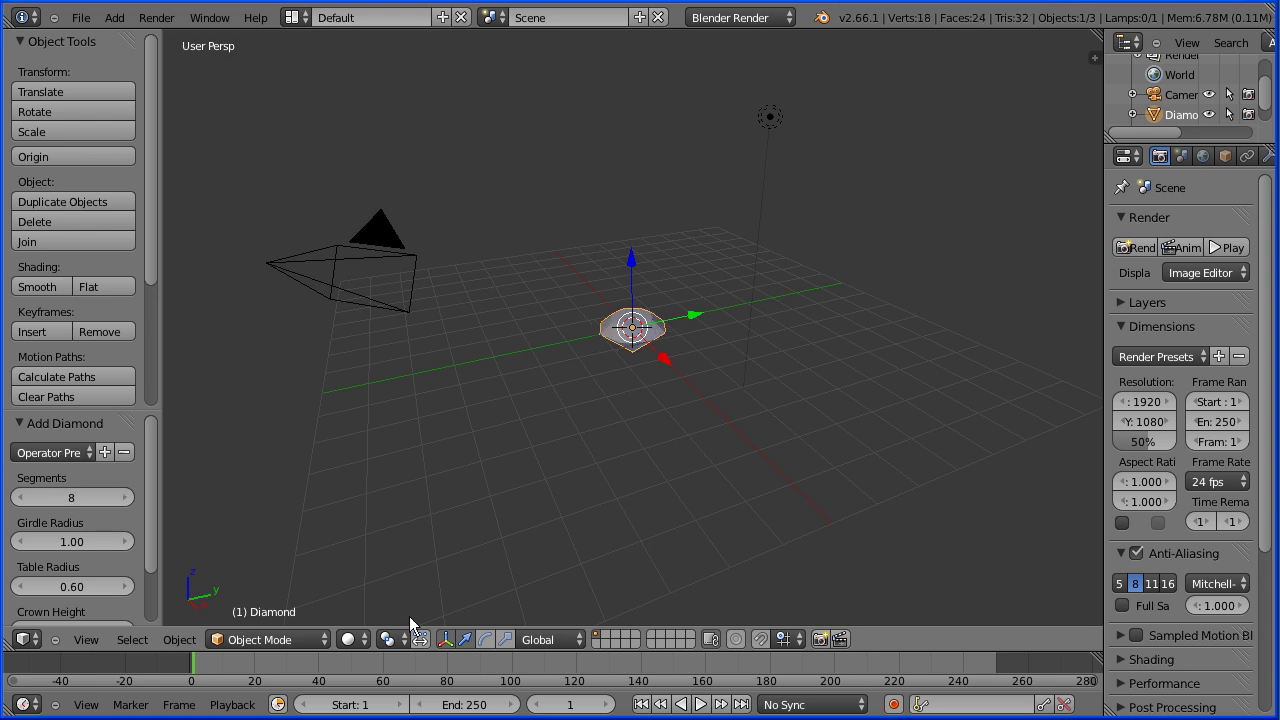
scroll(686, 498, "up", 2)
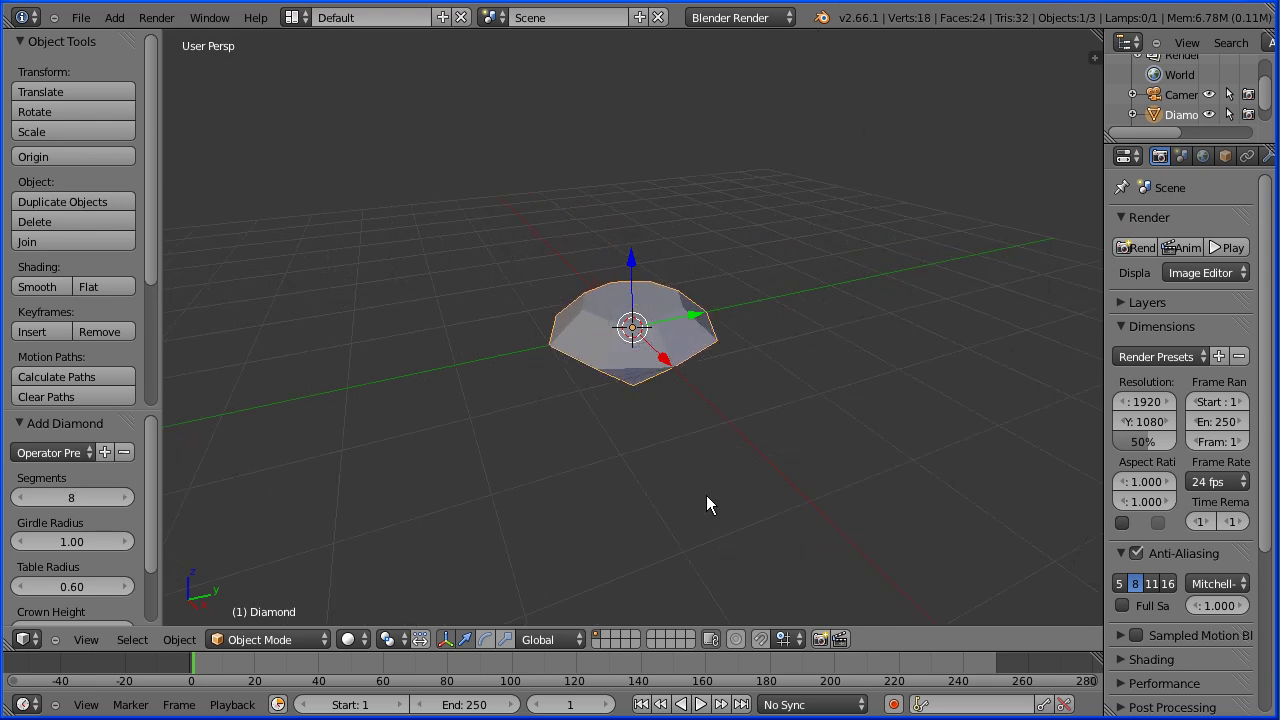
mouse_move(885, 403)
middle_mouse_down()
mouse_move(877, 352)
mouse_move(871, 386)
middle_mouse_up()
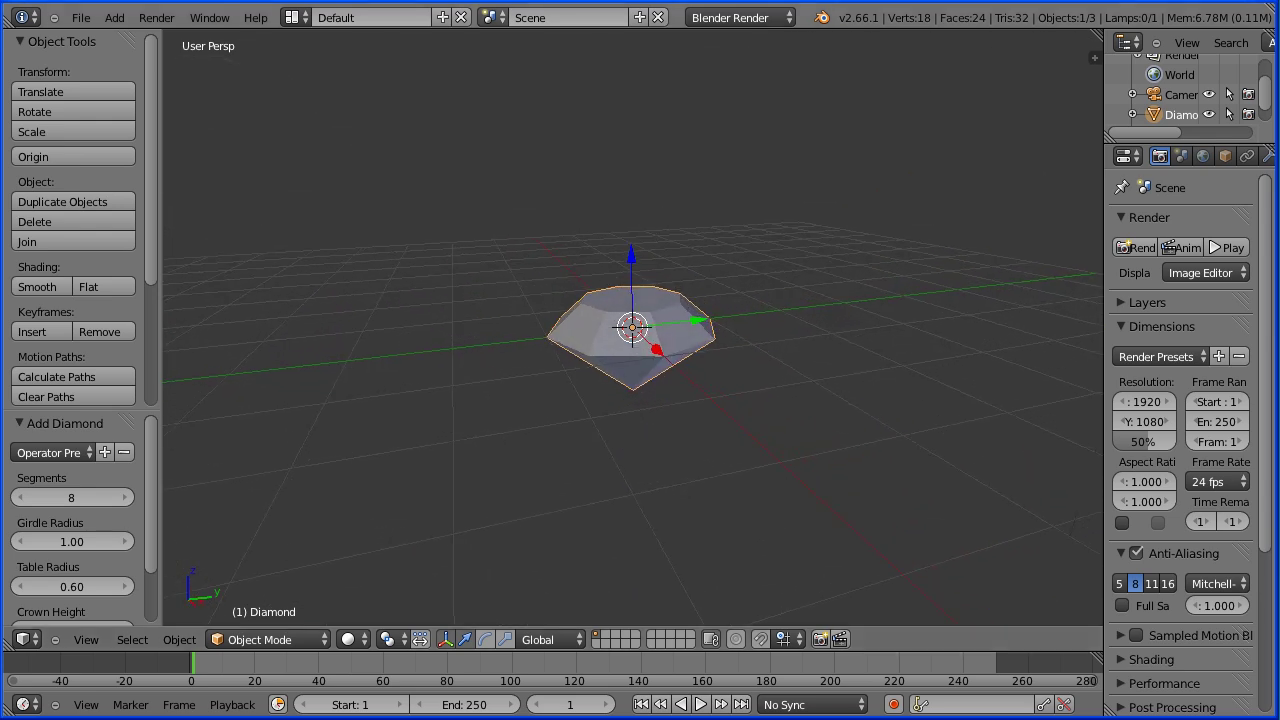
Step: Select the diamond and switch the render engine to Cycles Render
right_click(651, 314)
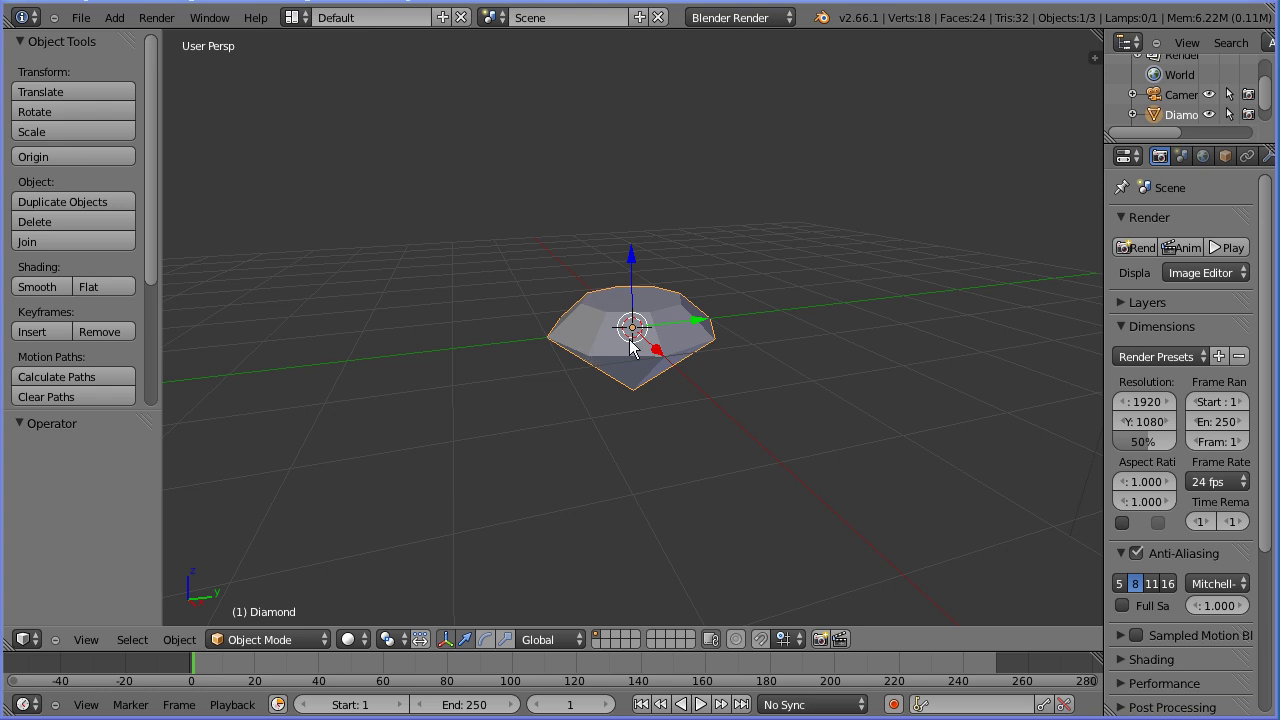
left_click(710, 18)
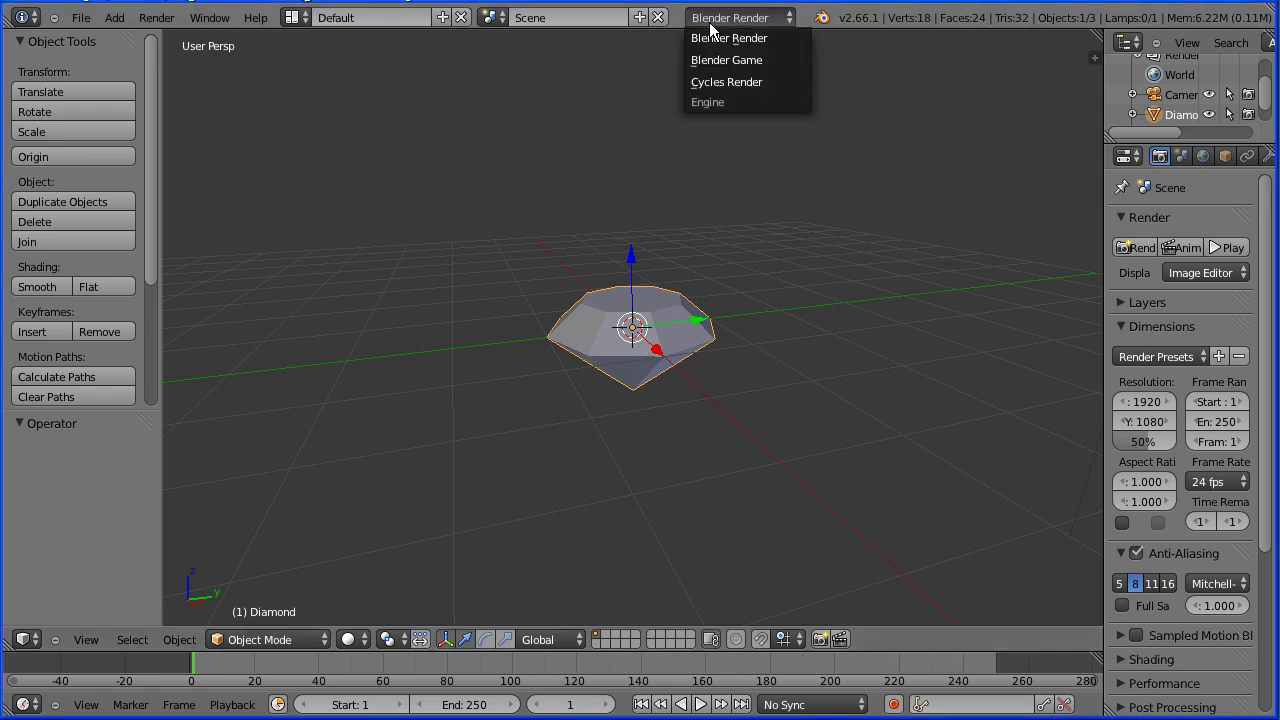
left_click(790, 88)
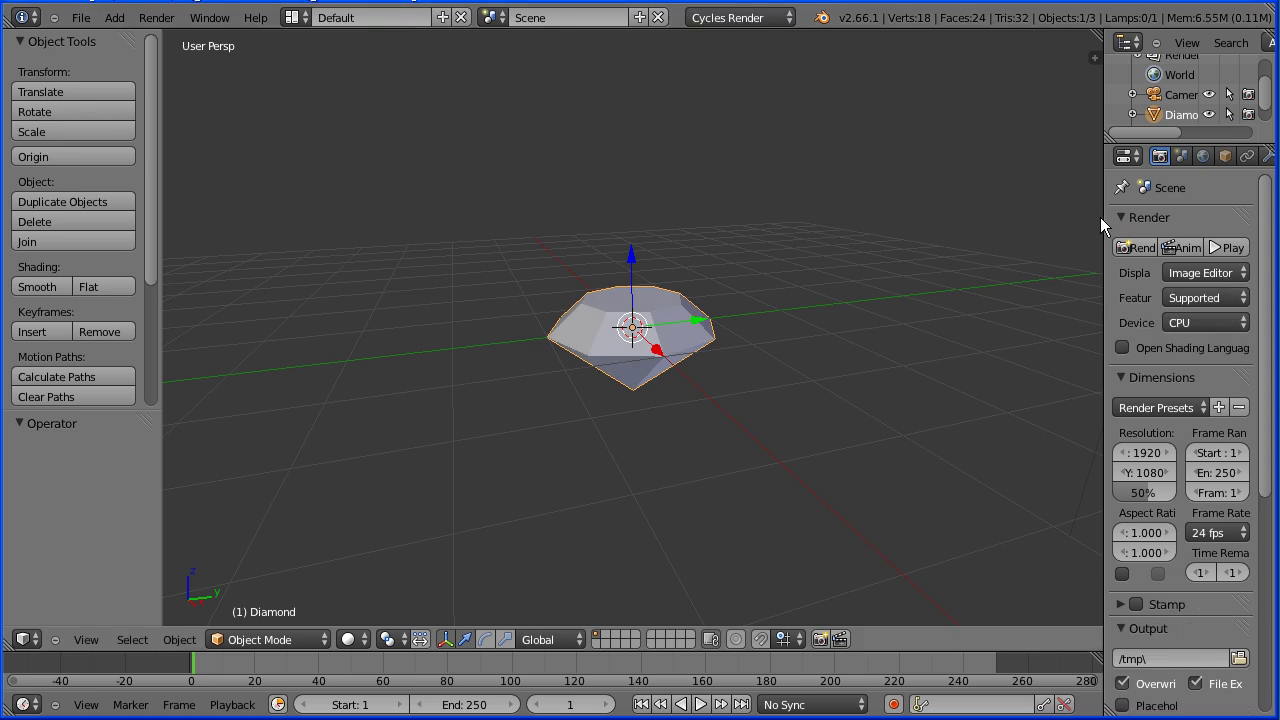
Step: Give the diamond a new material named 'diamond' with a Glass BSDF surface
left_click_drag(1102, 220, 1029, 231)
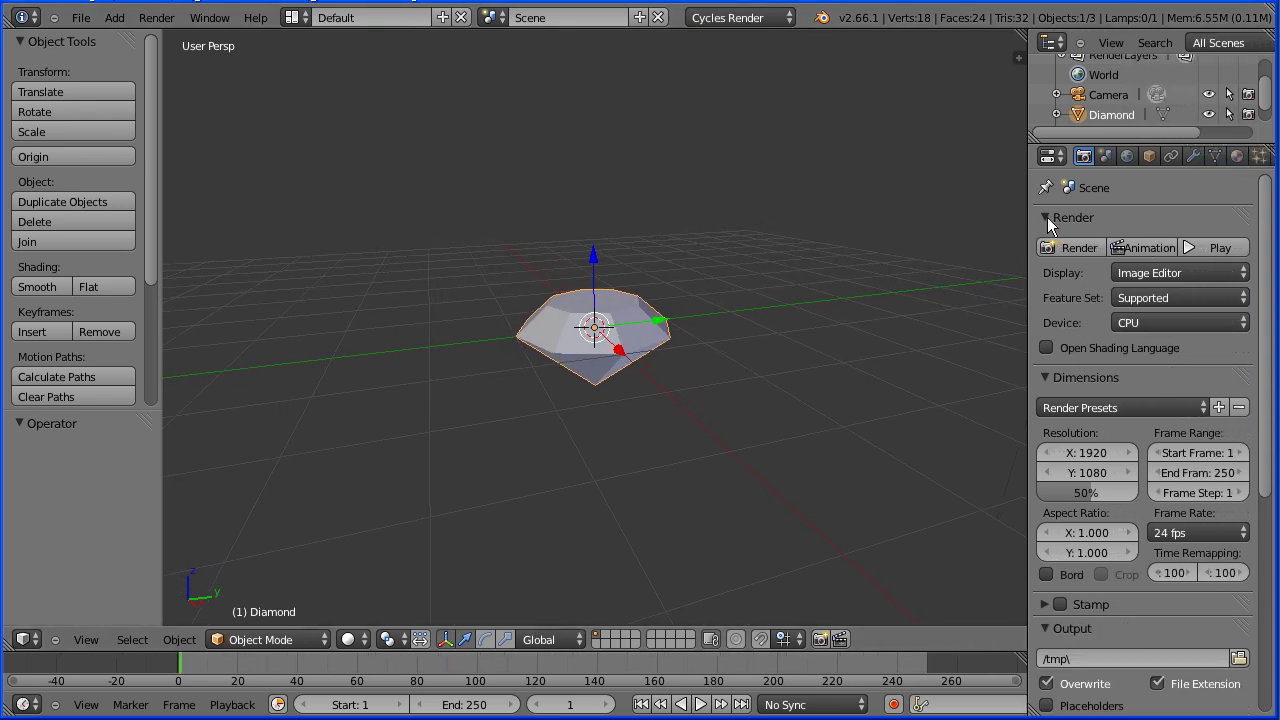
left_click(1237, 157)
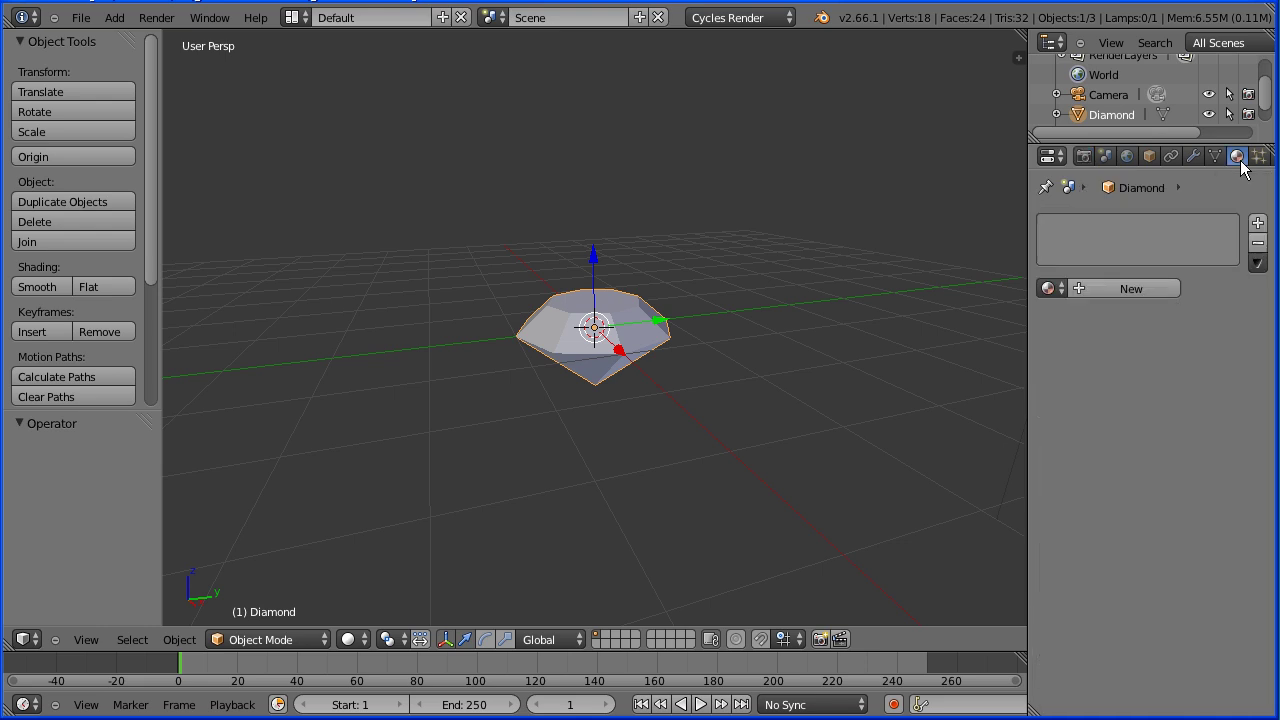
left_click(1082, 289)
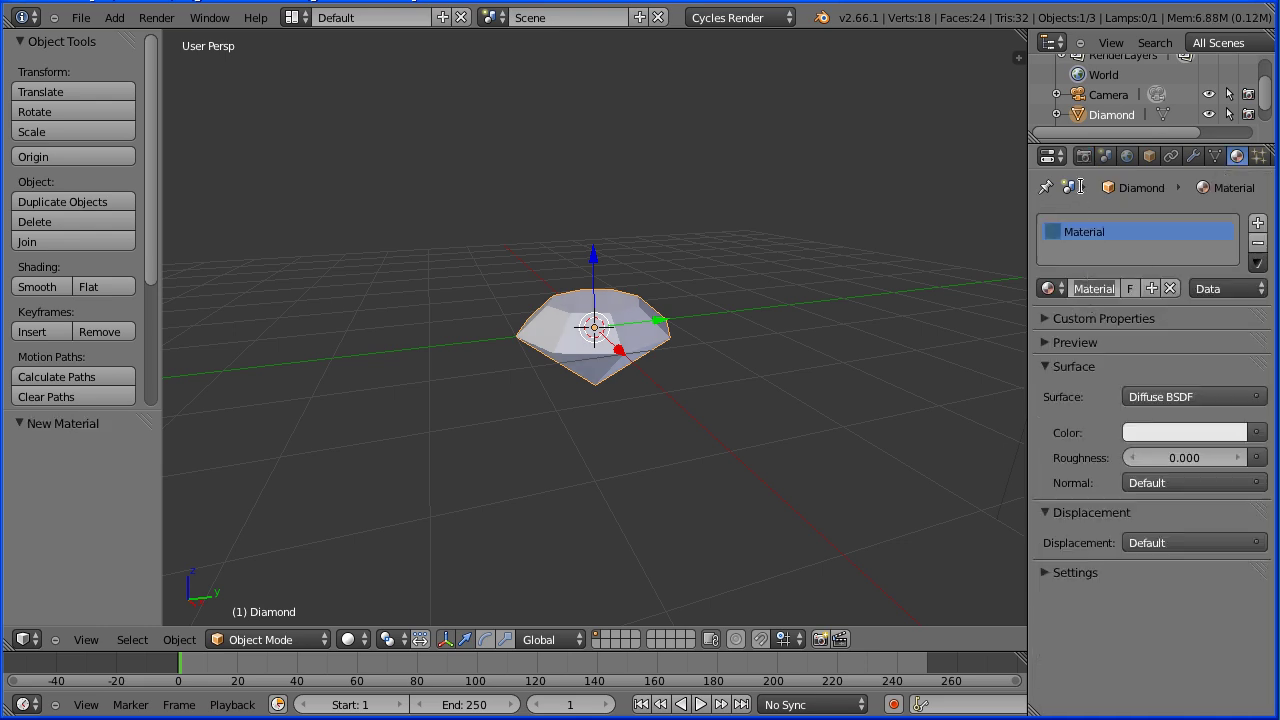
type("diamond")
key("Return")
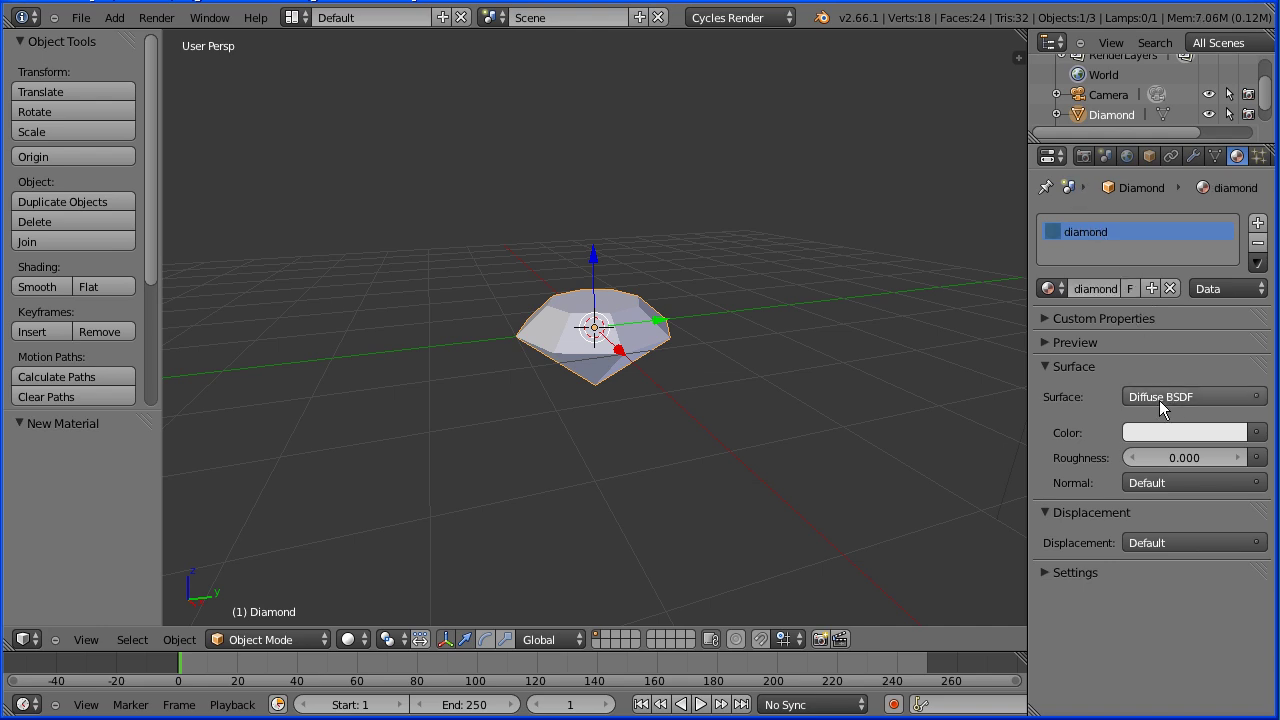
left_click(1139, 400)
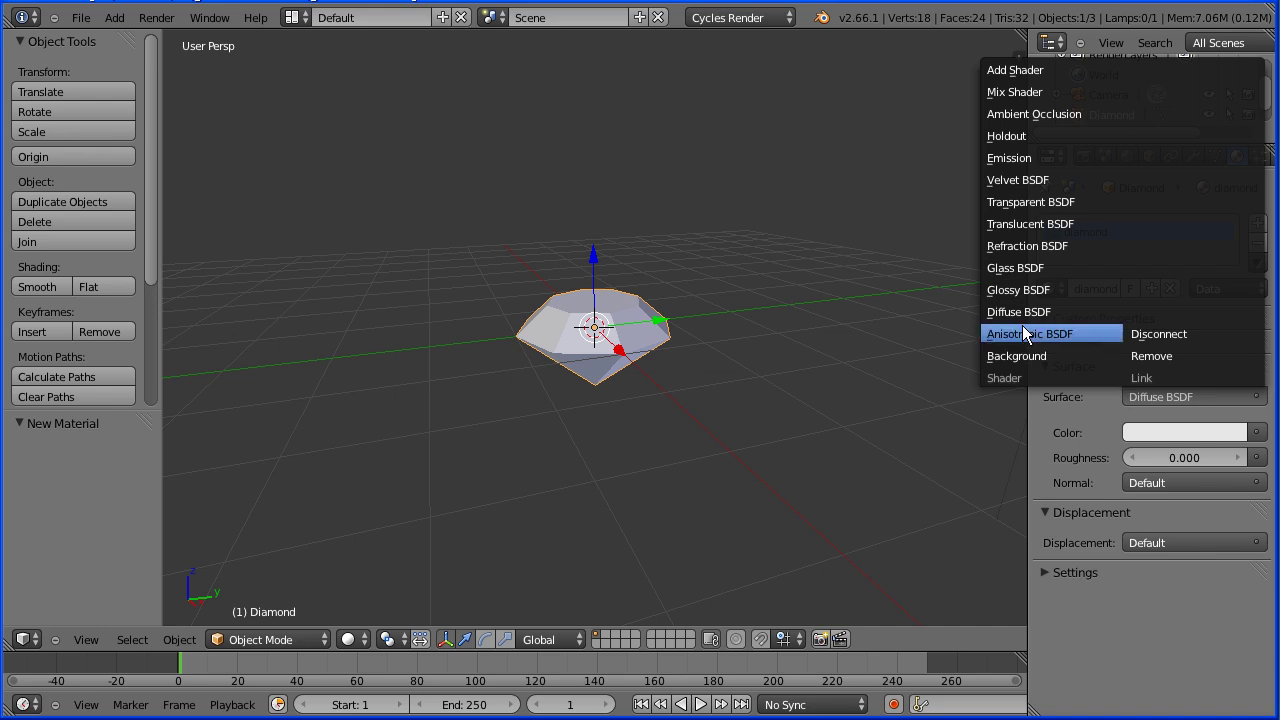
left_click(1088, 268)
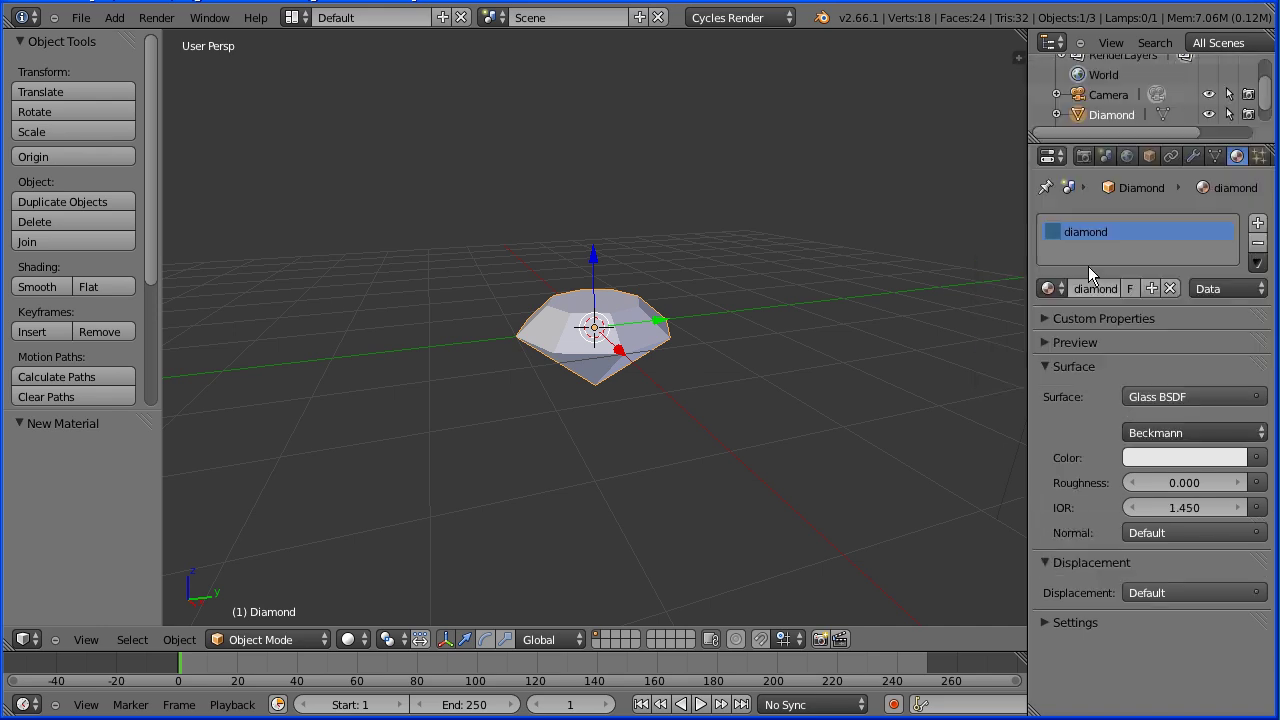
Step: Set the Cycles render device to GPU Compute
left_click(1084, 157)
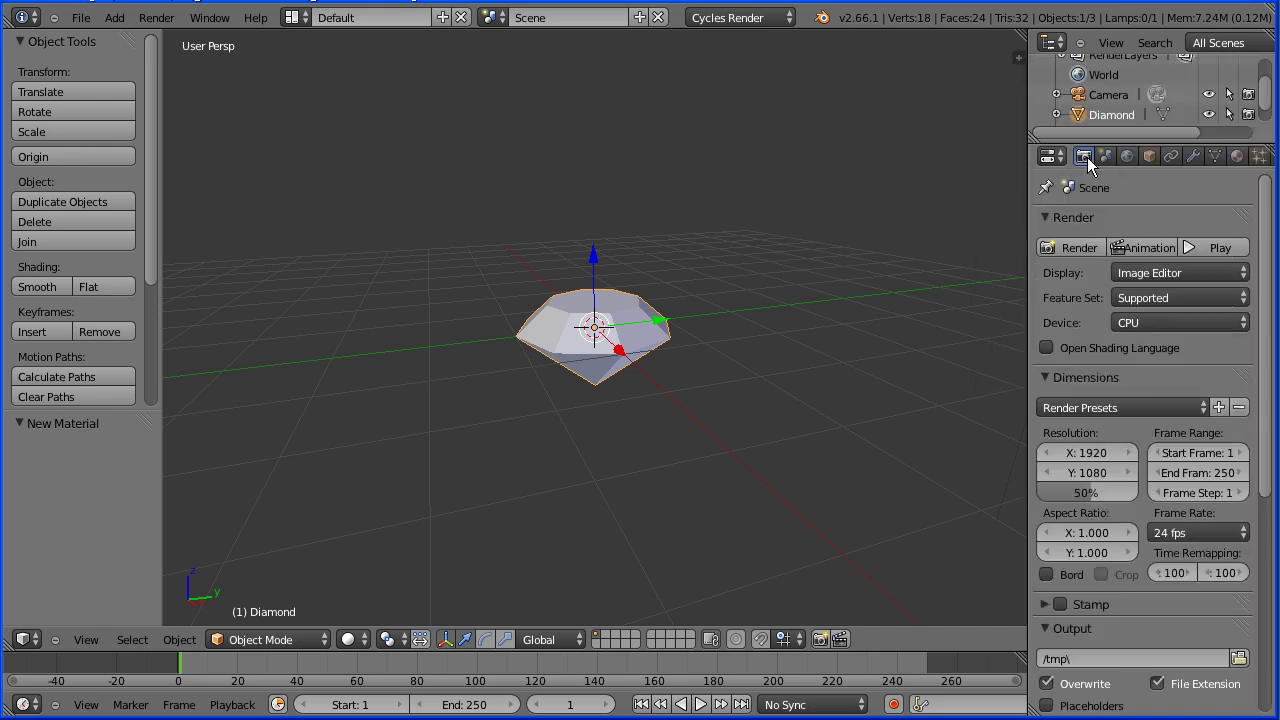
left_click(1207, 321)
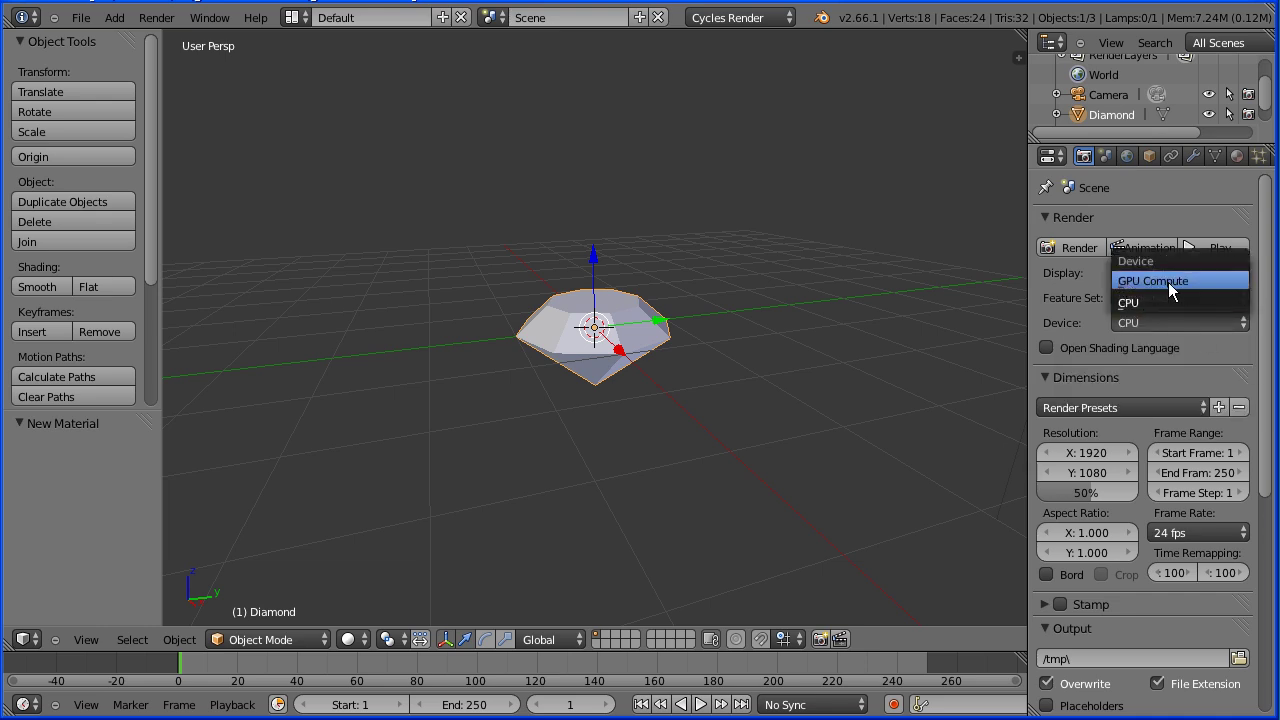
left_click(1189, 281)
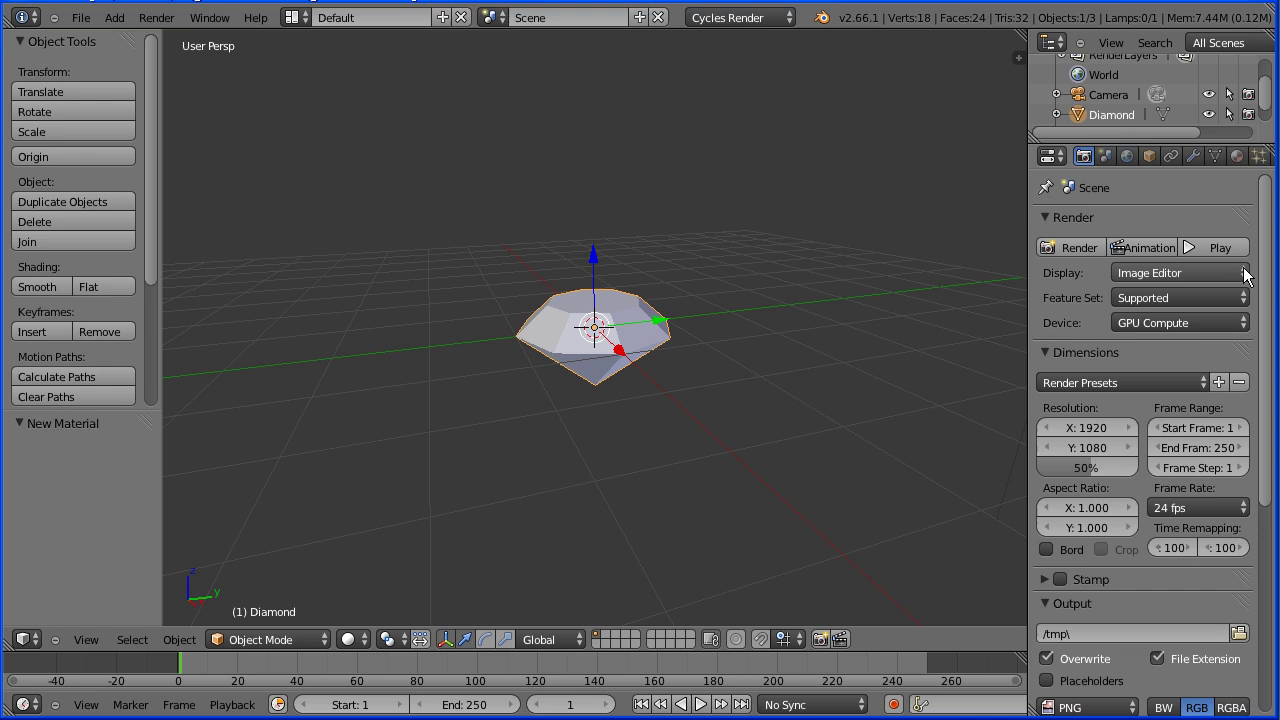
Step: Lower Preview samples to 6 and switch the viewport to Rendered shading
scroll(1262, 293, "down", 1)
scroll(1262, 293, "down", 4)
scroll(1262, 293, "down", 4)
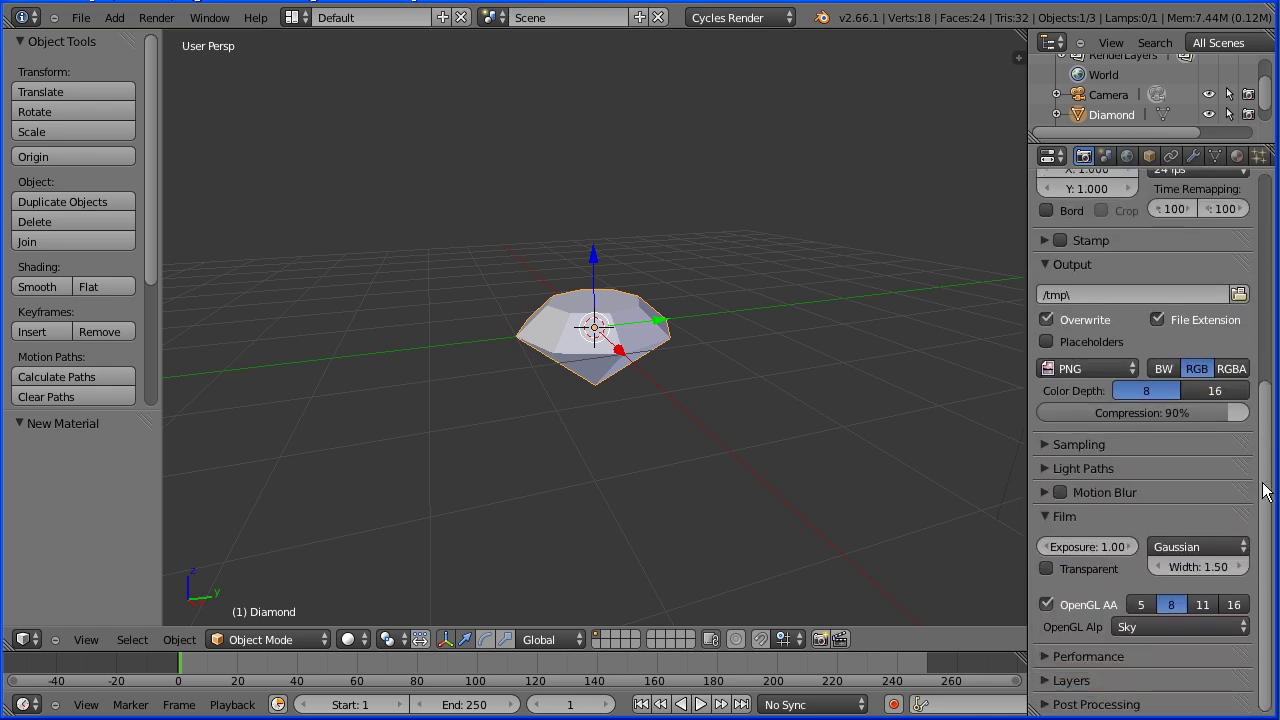
left_click(1045, 446)
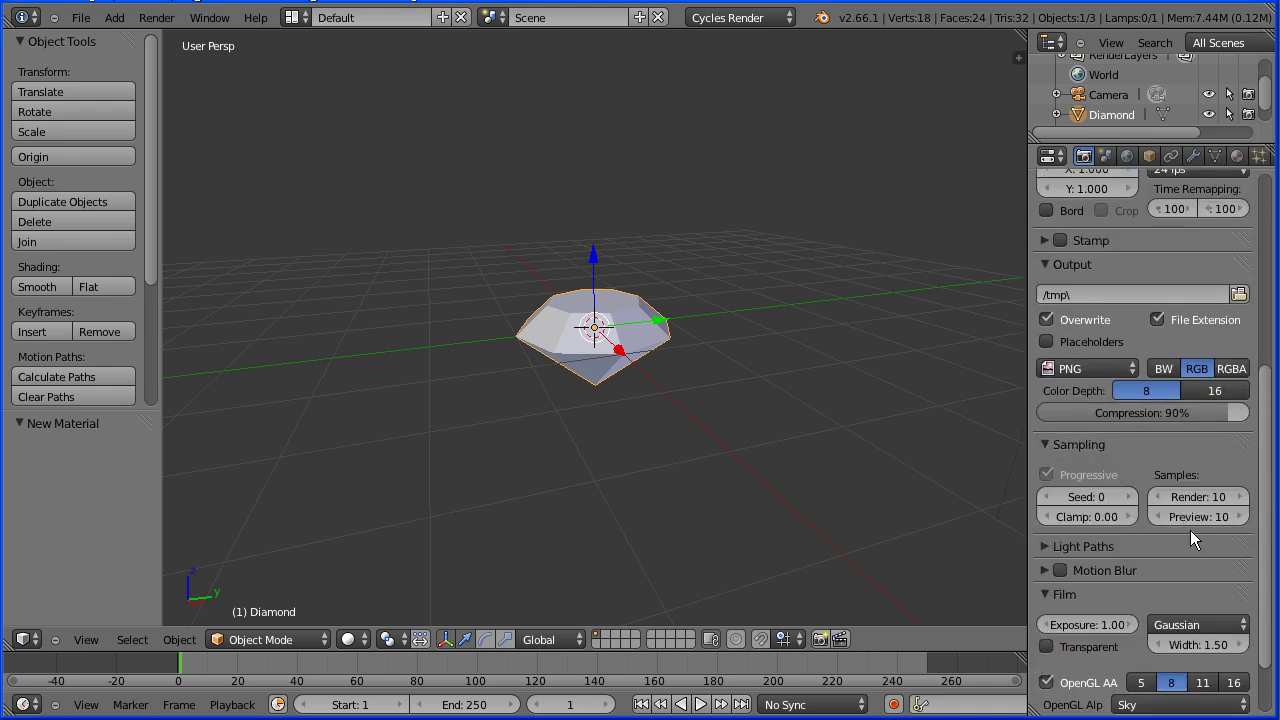
left_click(1157, 516)
left_click(1157, 516)
left_click(358, 637)
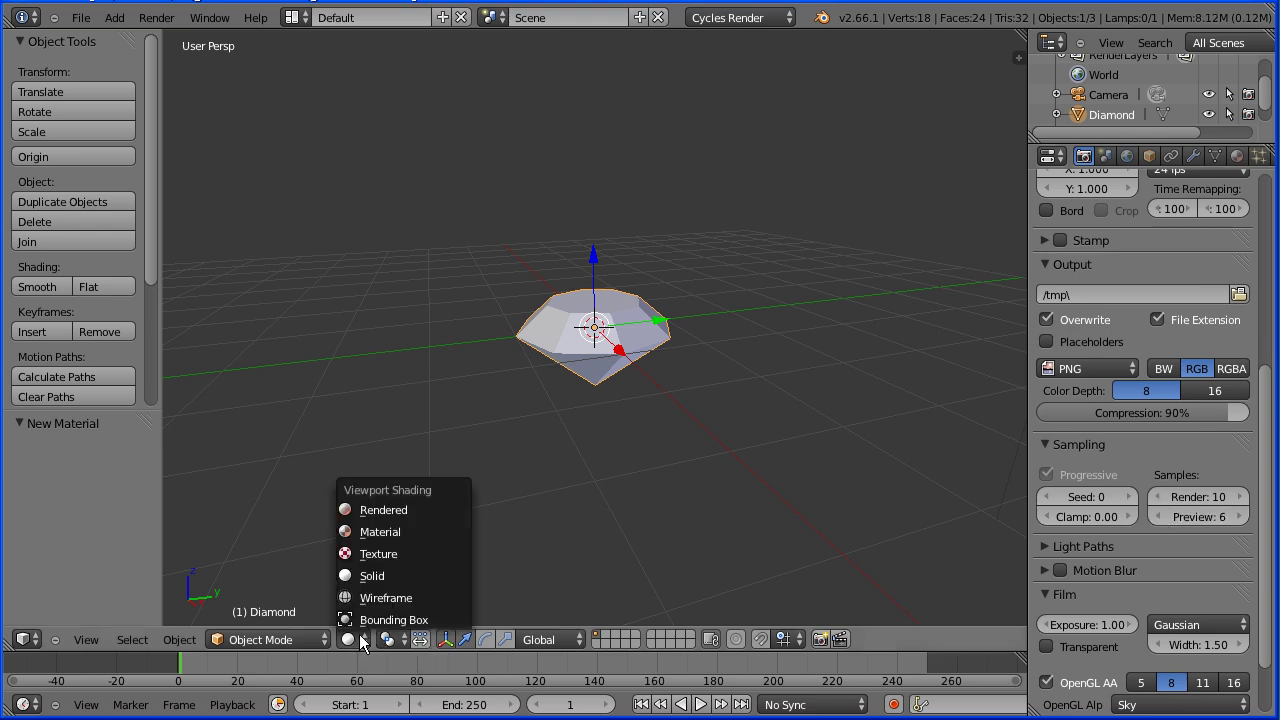
left_click(434, 512)
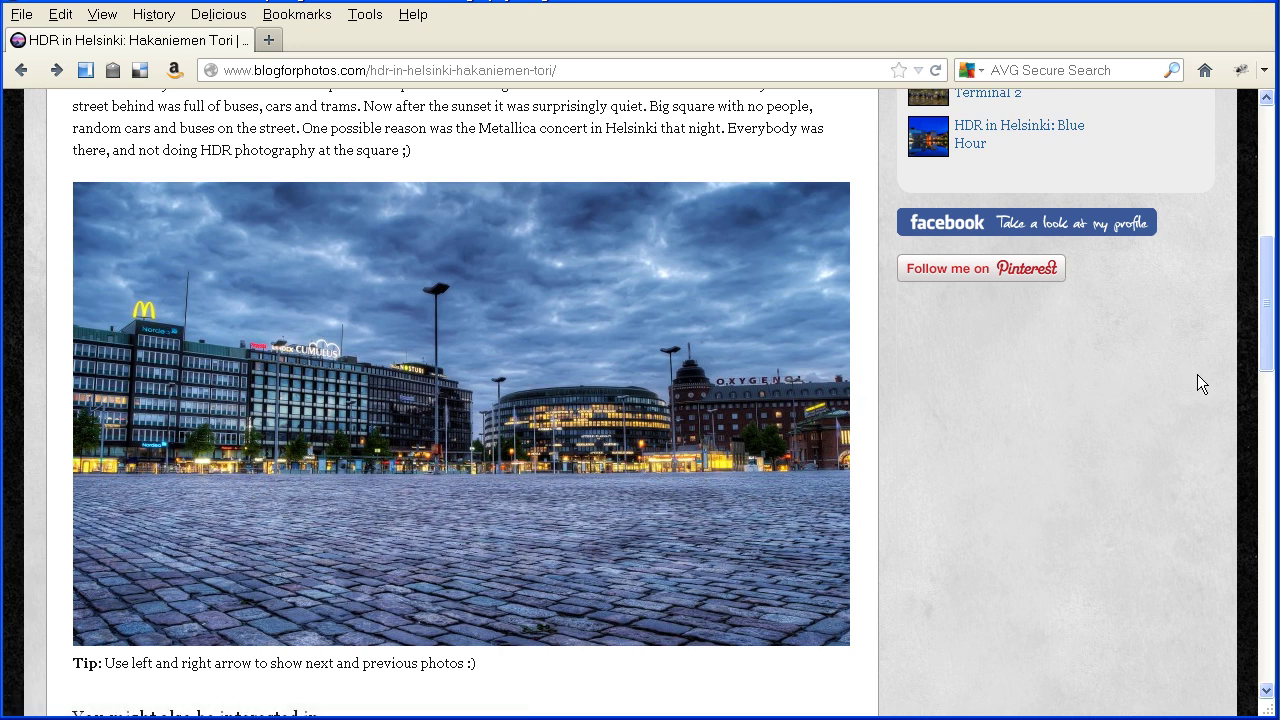
Step: Scroll back to the top of the HDR in Helsinki: Hakaniemen Tori blog post in Firefox
left_click_drag(1266, 343, 1273, 190)
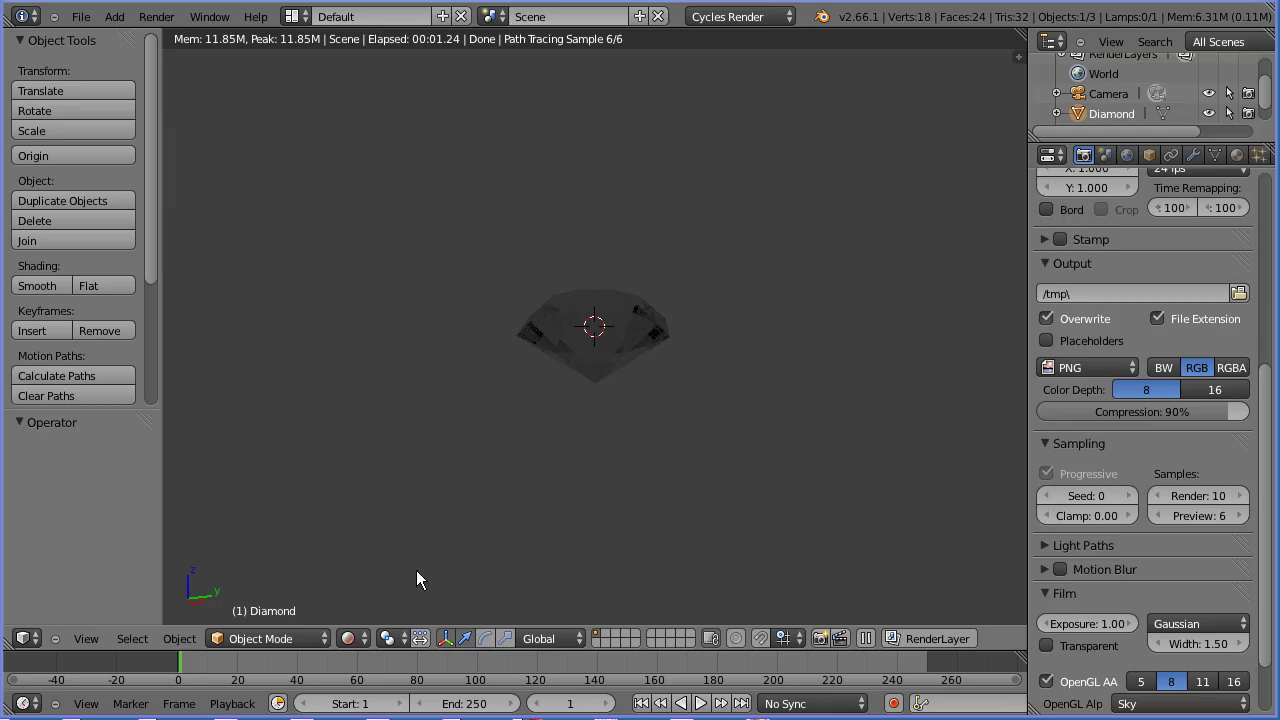
Step: Switch the viewport to Material shading and look down at the diamond from the front
left_click(348, 638)
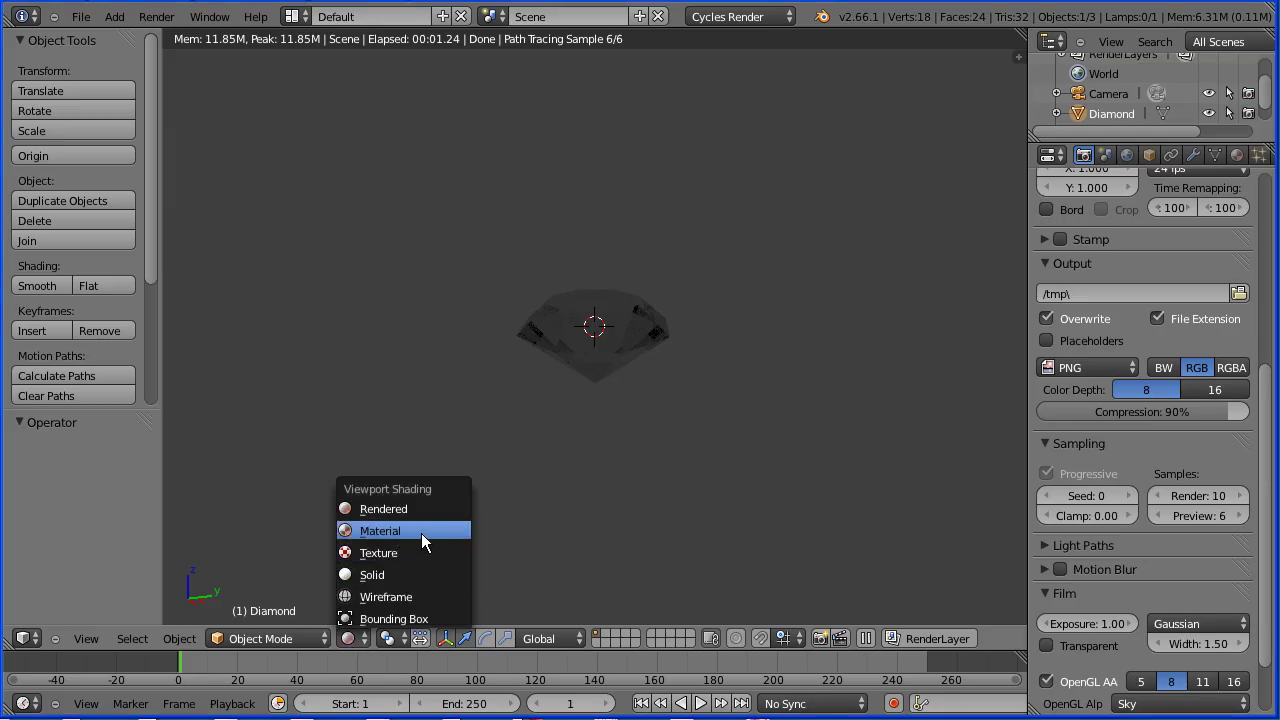
left_click(430, 533)
left_click(96, 640)
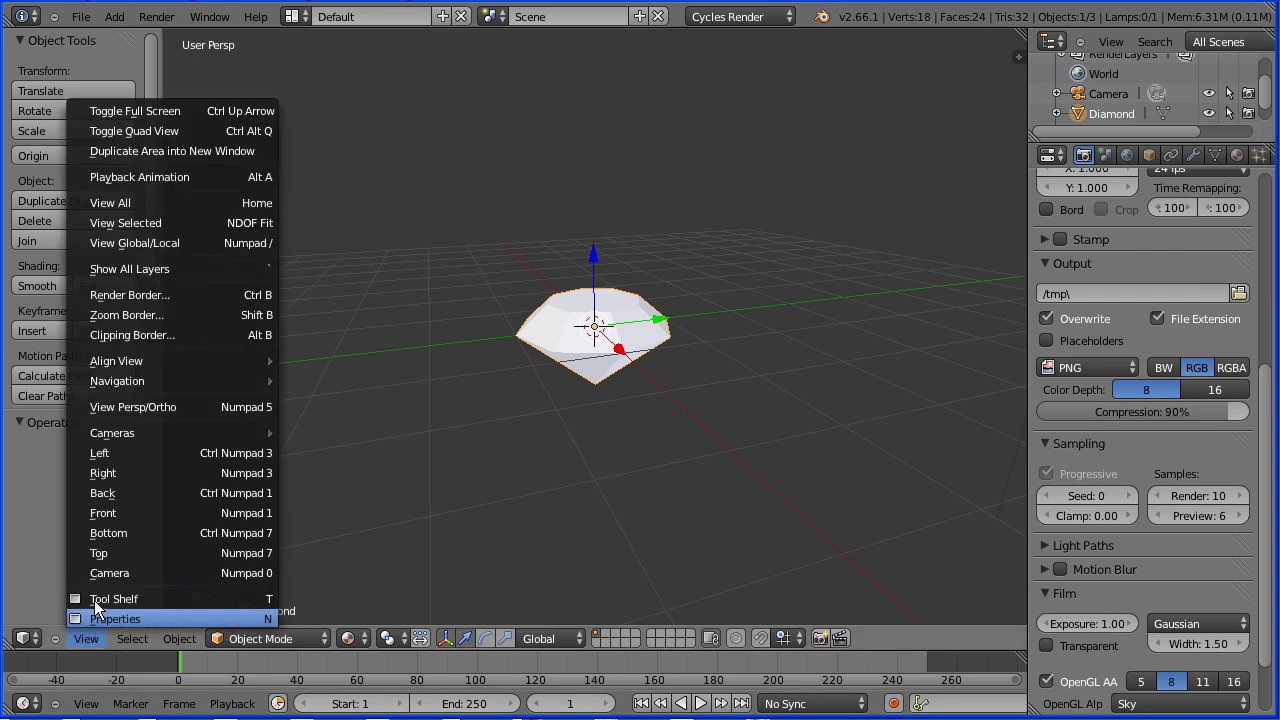
left_click(223, 512)
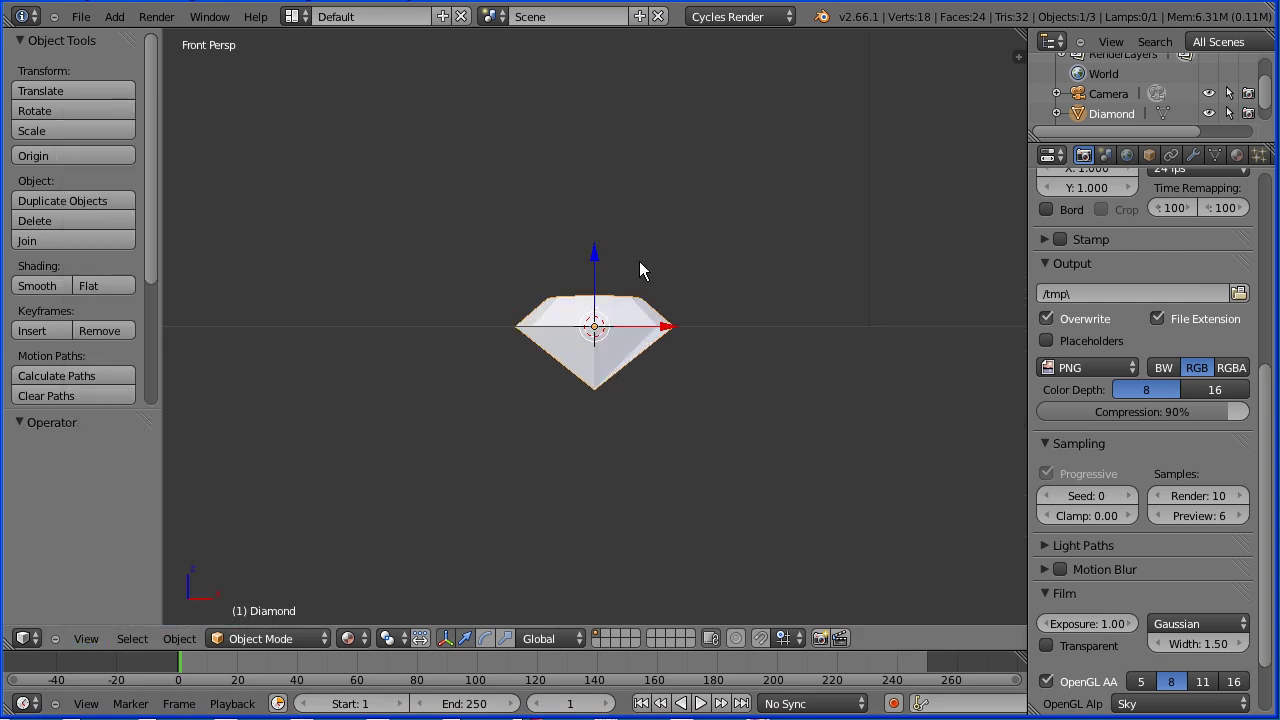
mouse_move(640, 270)
middle_mouse_down()
mouse_move(650, 252)
mouse_move(712, 298)
mouse_move(706, 329)
middle_mouse_up()
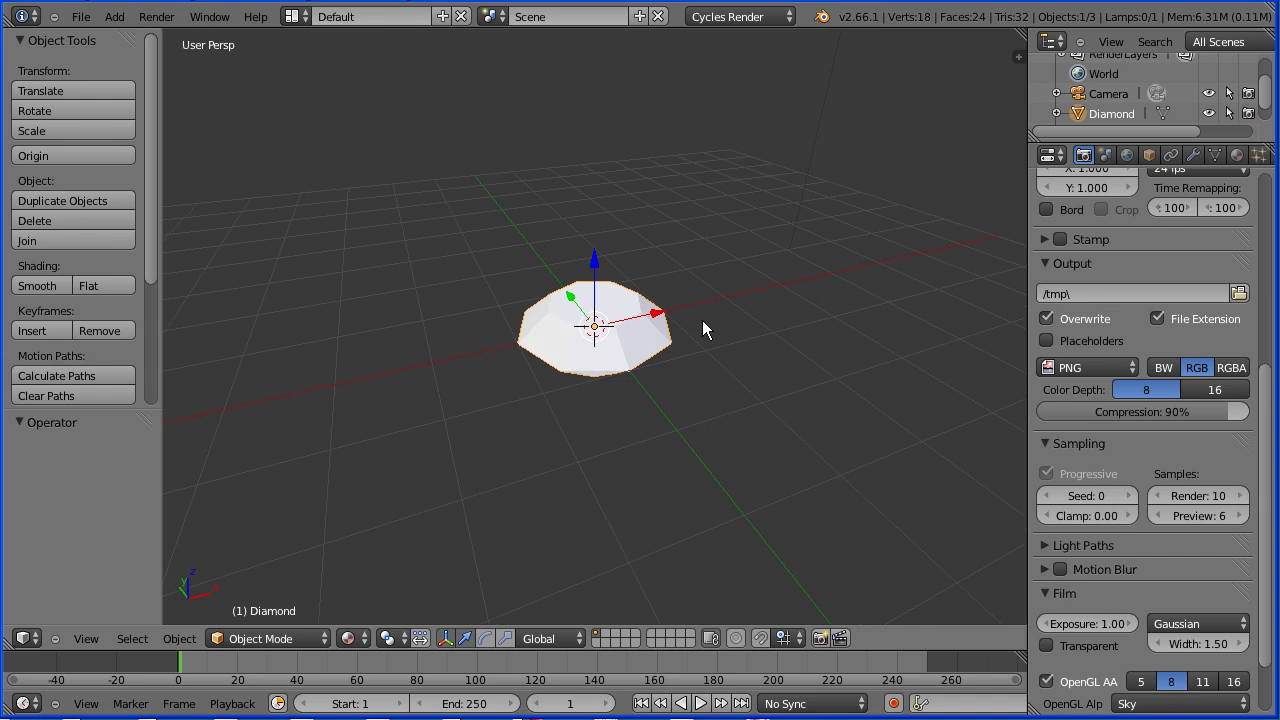
Step: Move the diamond to Location Y = -2 in the Object properties
left_click(1148, 155)
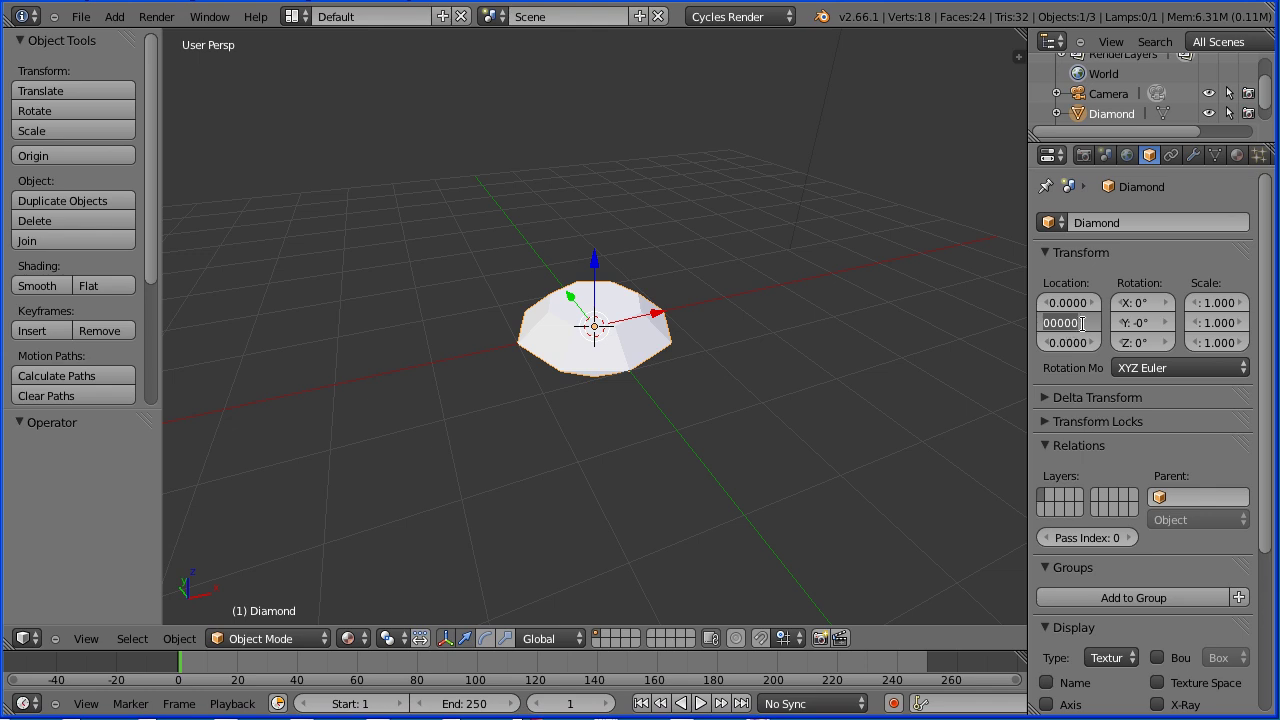
type("-")
type("2")
key("Return")
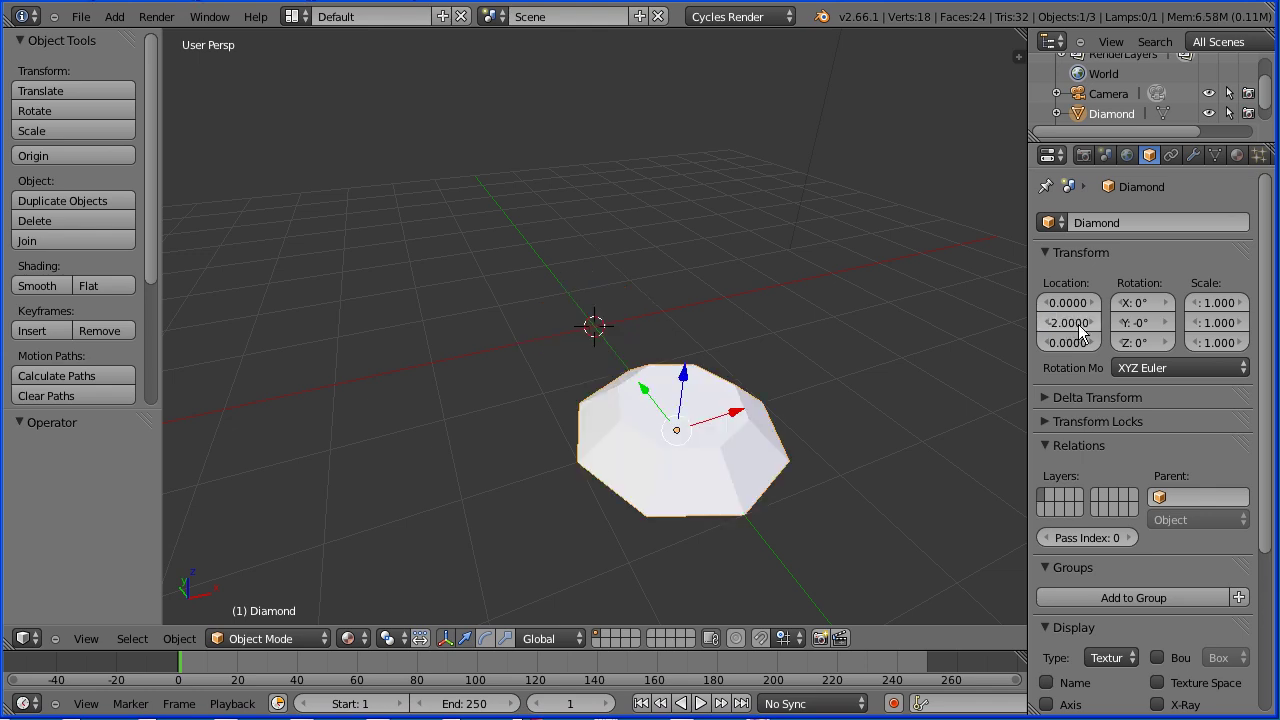
Step: Add a plane and stand it upright with X rotation 90°
left_click(114, 17)
mouse_move(133, 37)
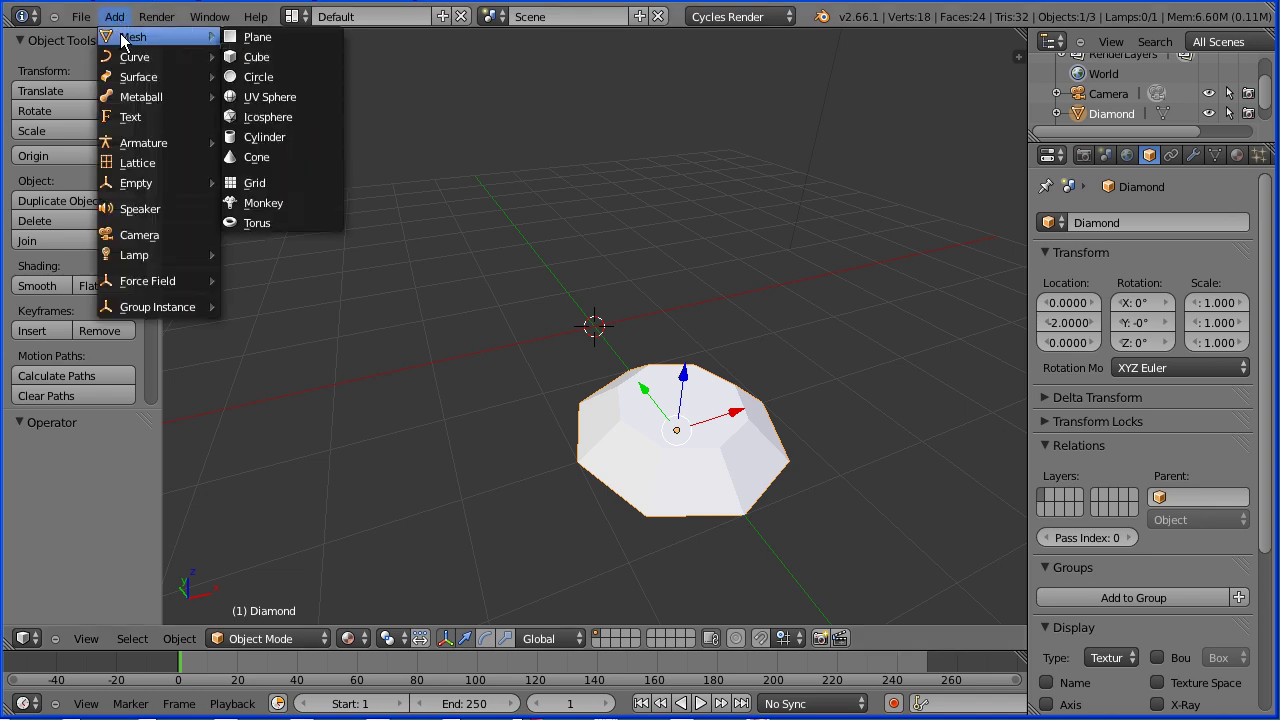
left_click(325, 40)
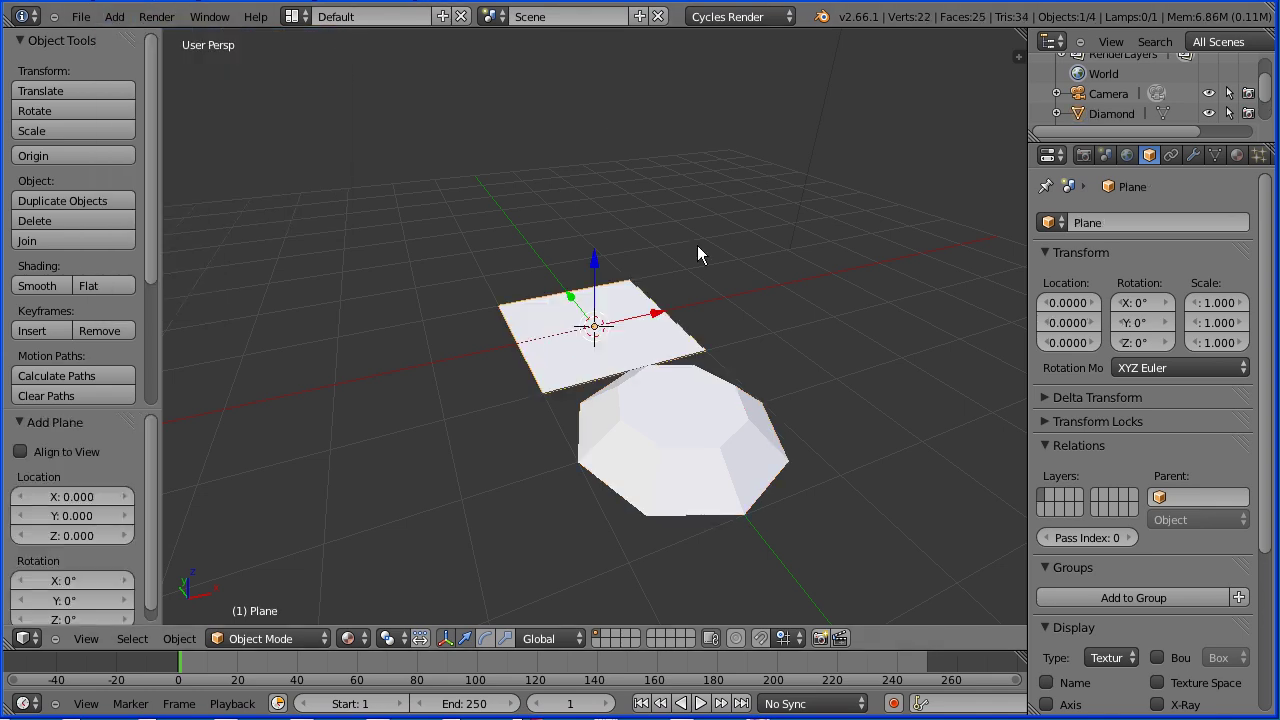
left_click(1154, 304)
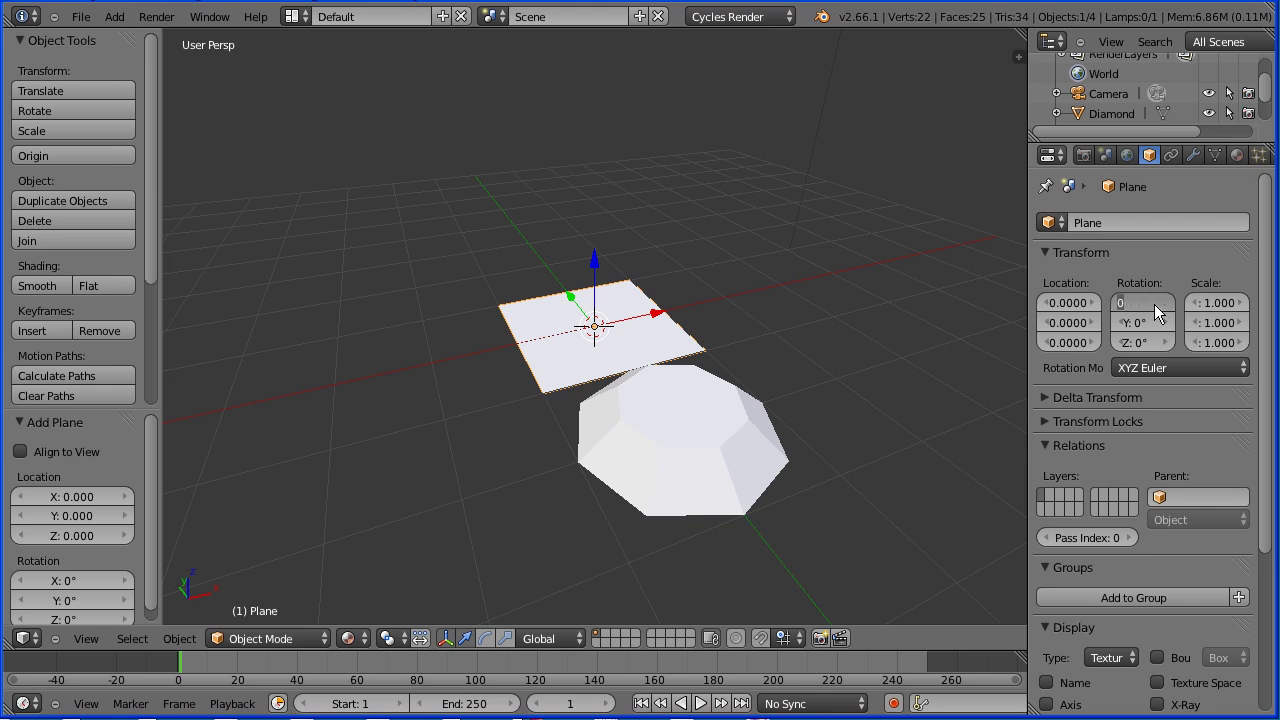
type("90")
key("Return")
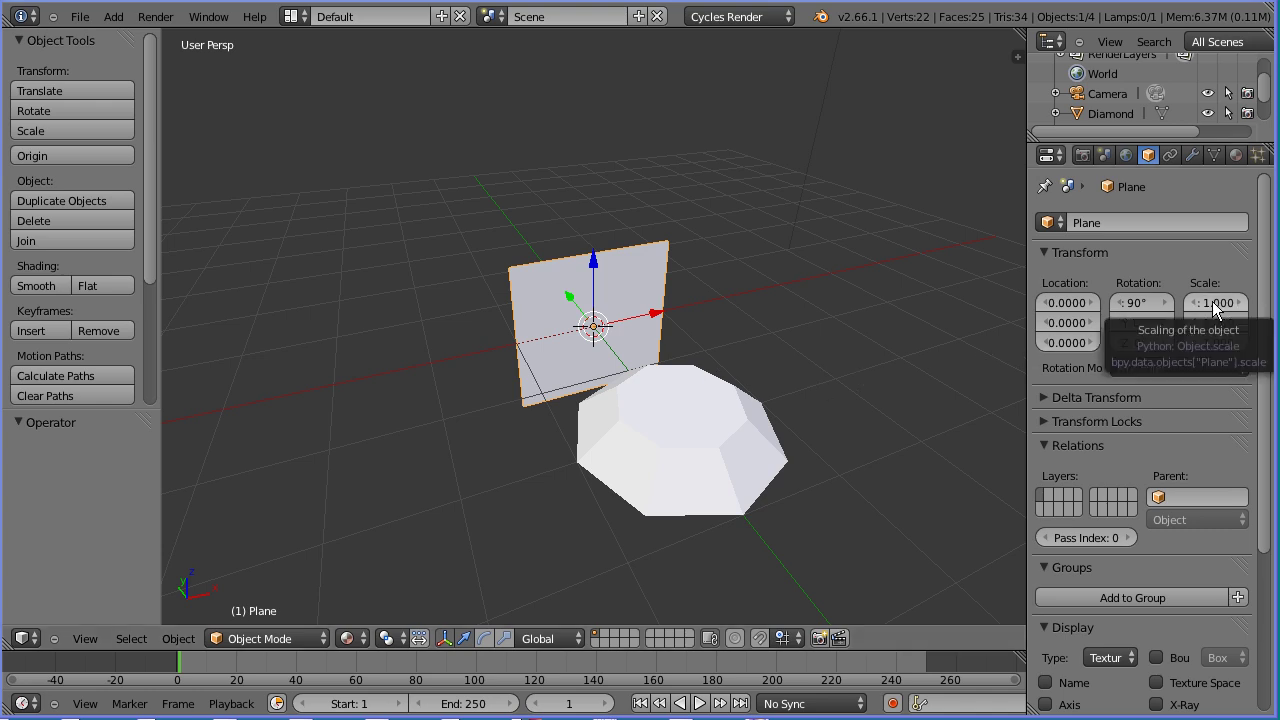
Step: Scale the plane to 1.67 on X, then uniformly by 3, giving 5.01 × 3 × 3
left_click(1214, 301)
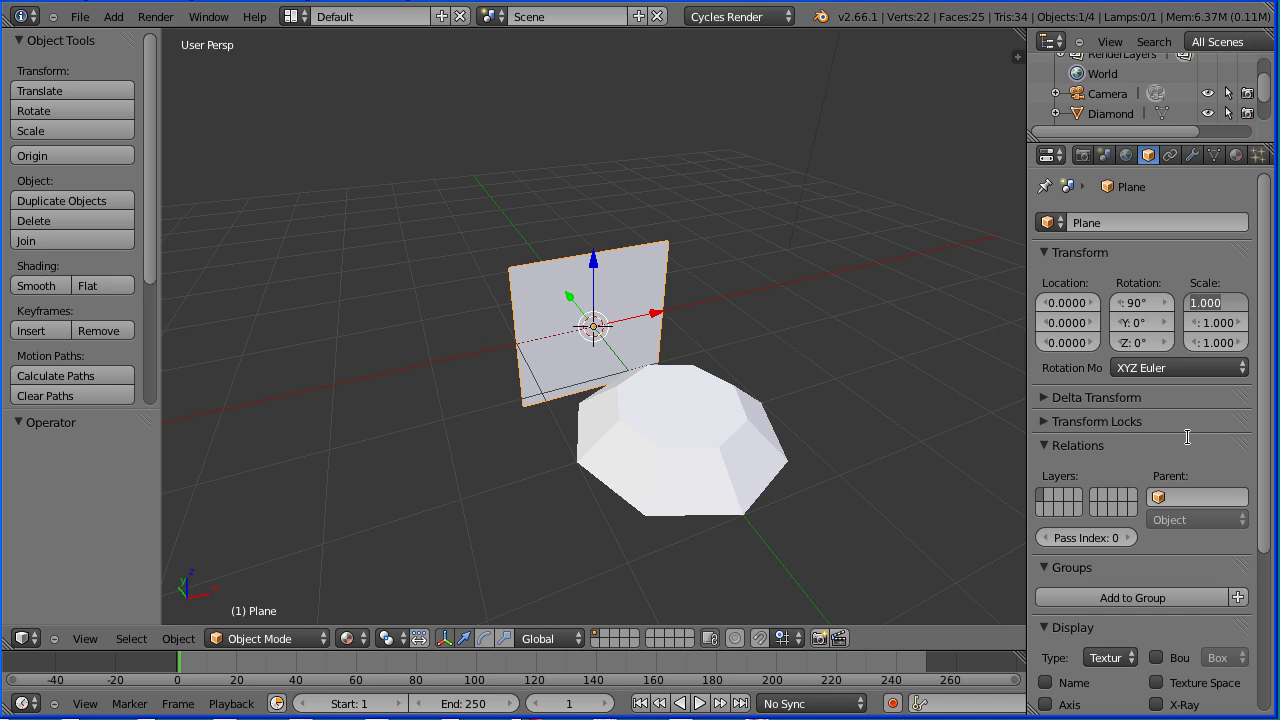
type("1.67")
key("Return")
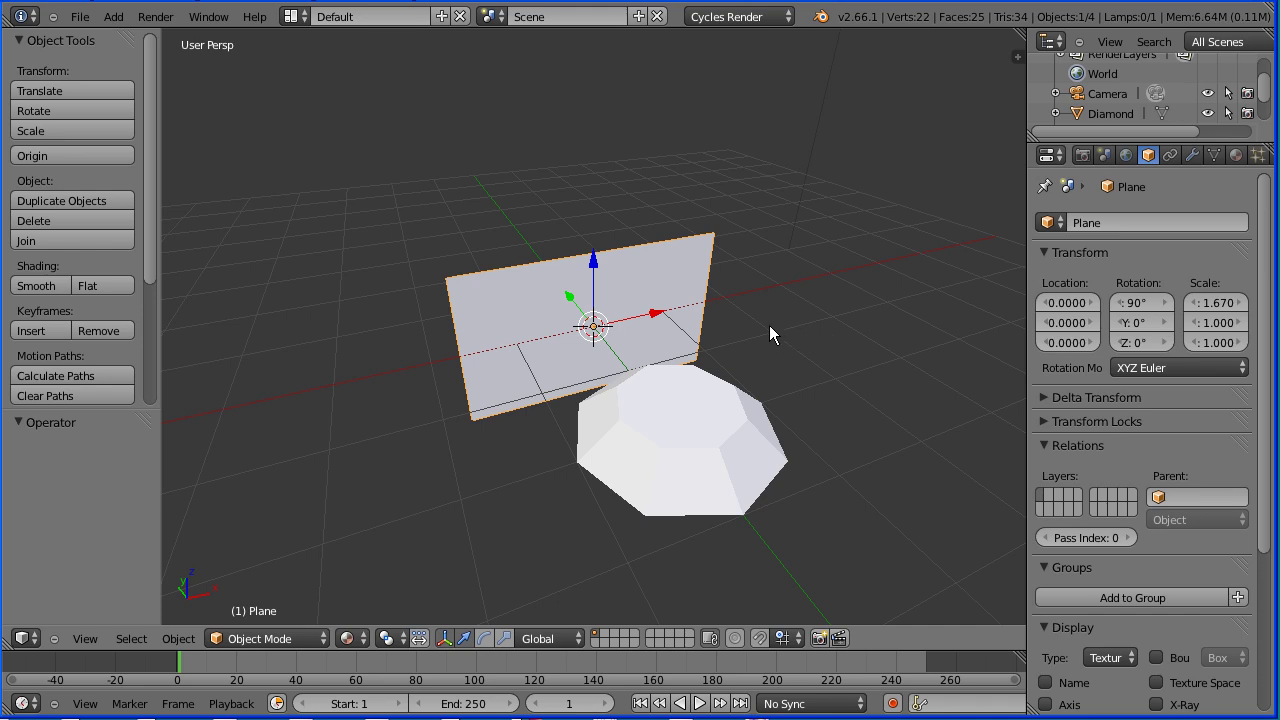
key("s")
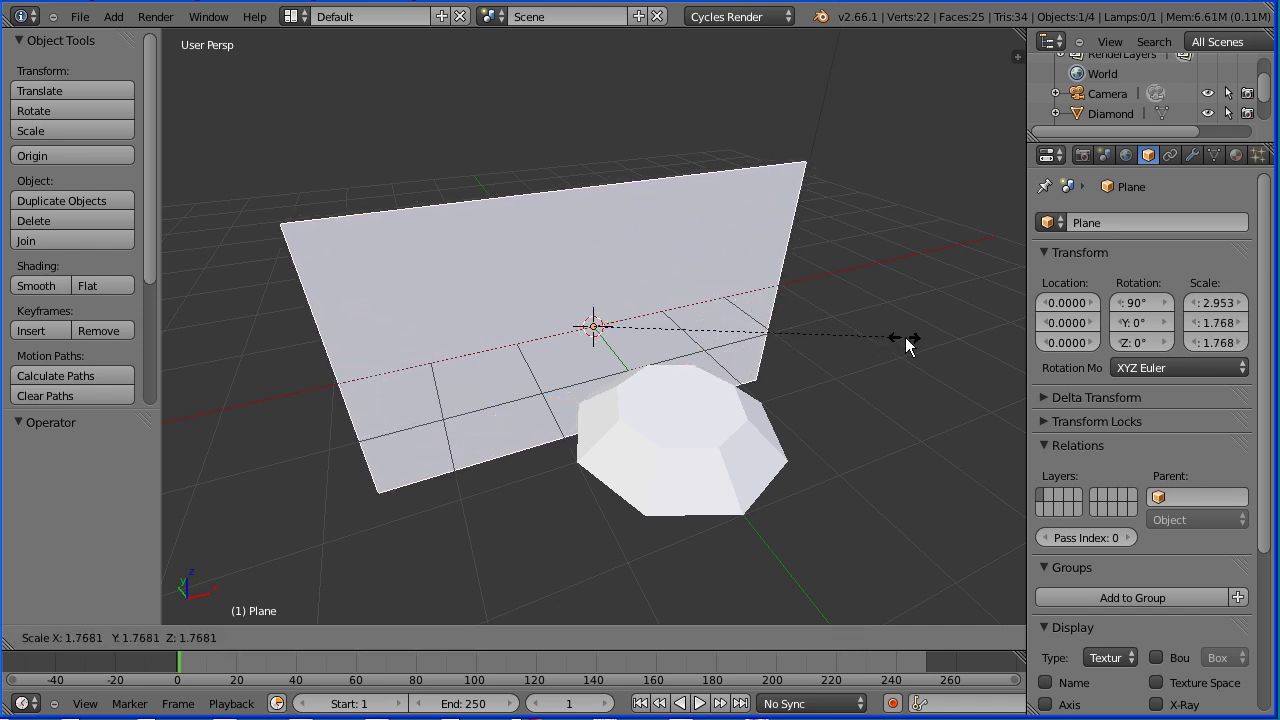
type("3")
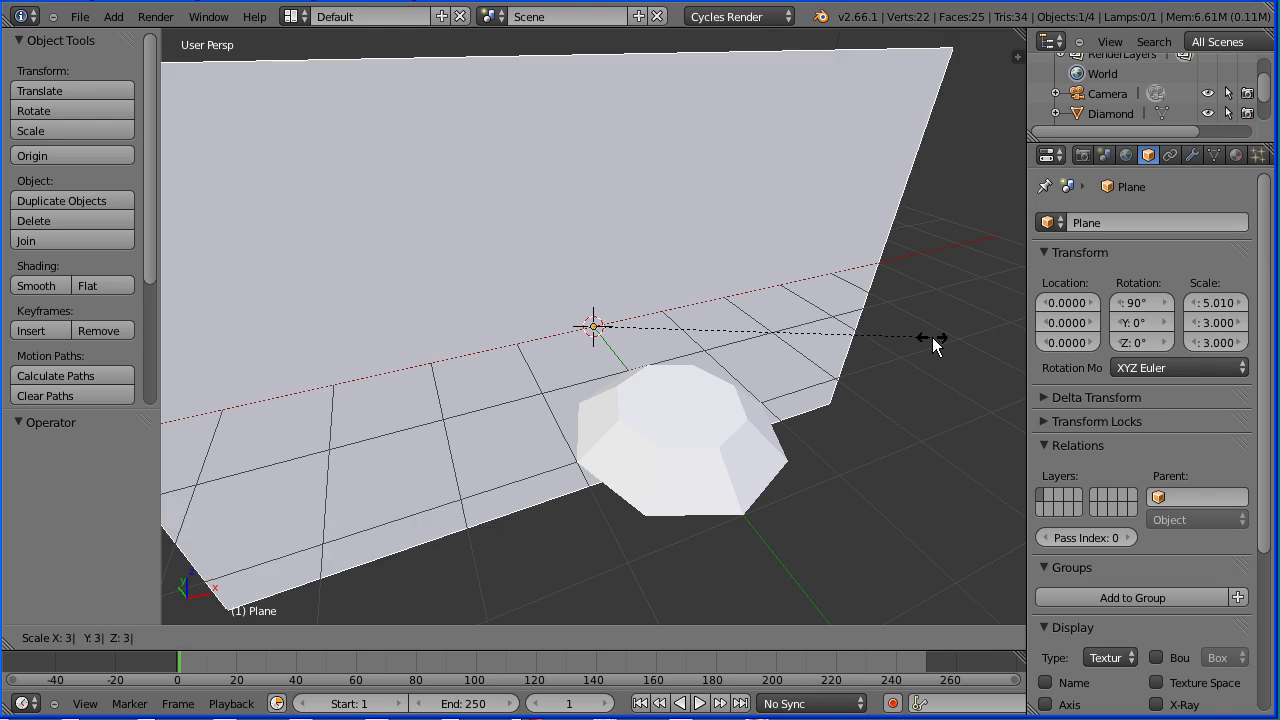
key("Return")
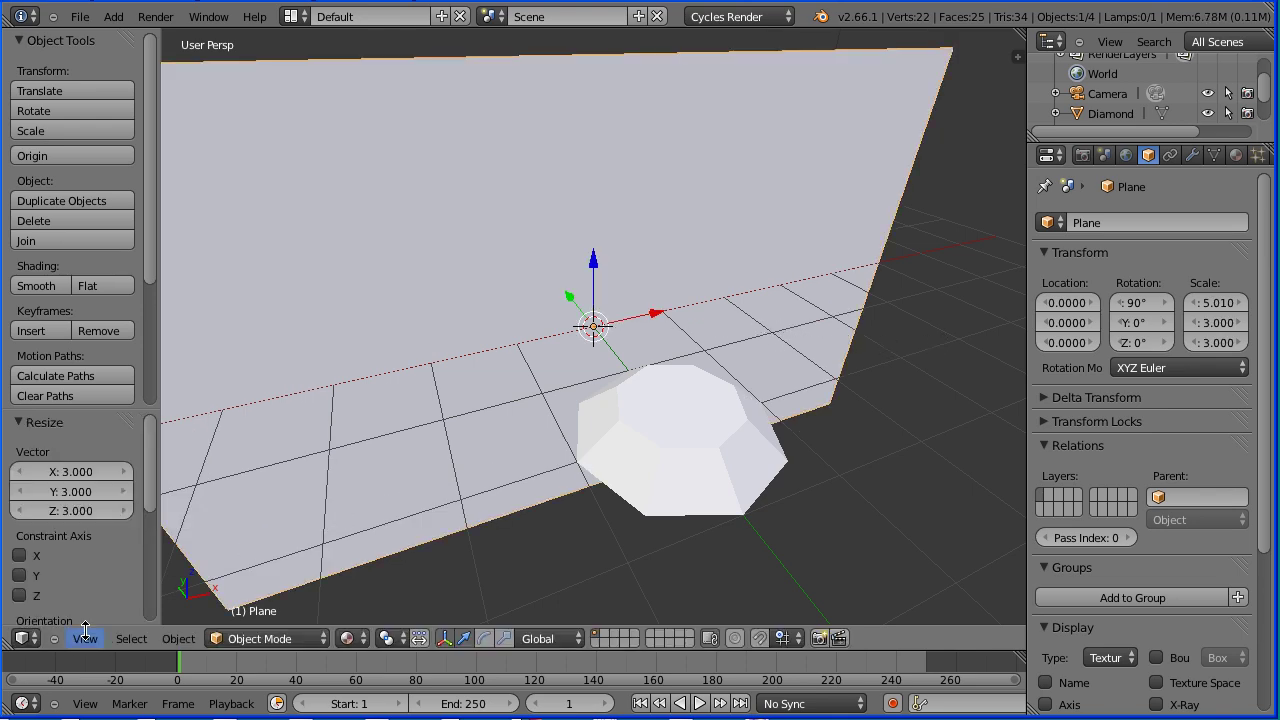
Step: Switch to front view and hide the diamond in the outliner
left_click(85, 638)
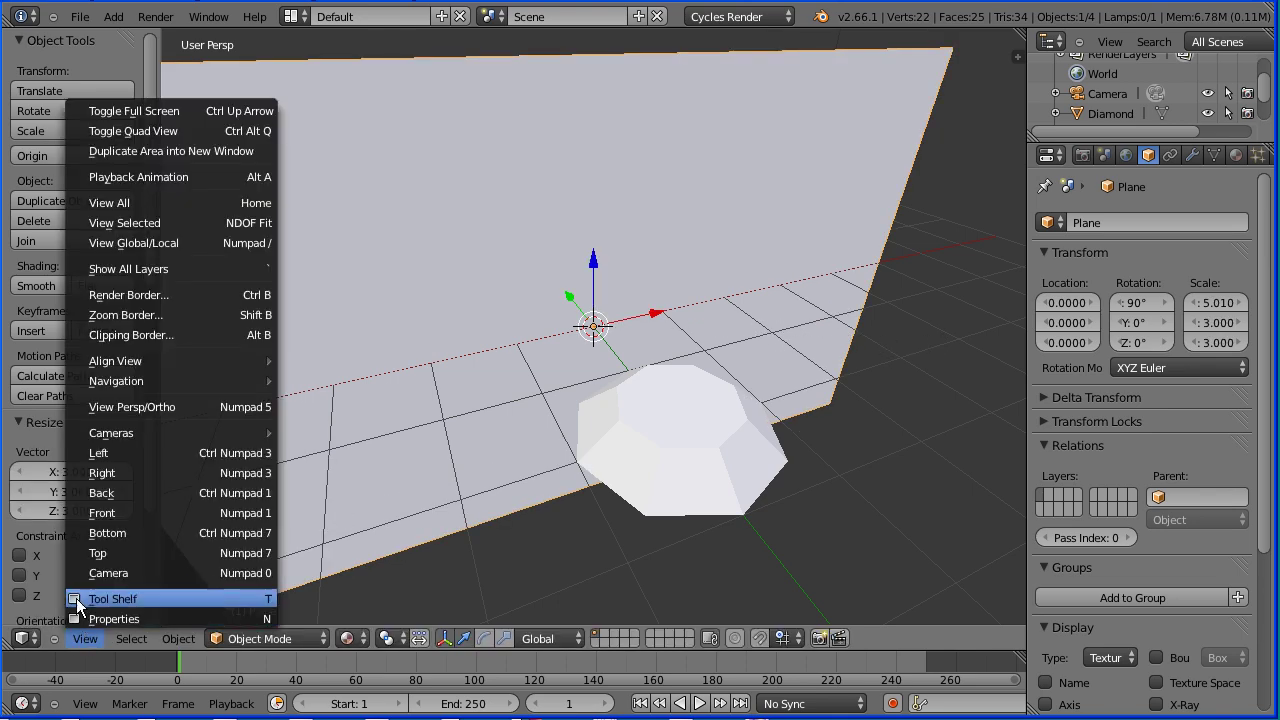
left_click(162, 513)
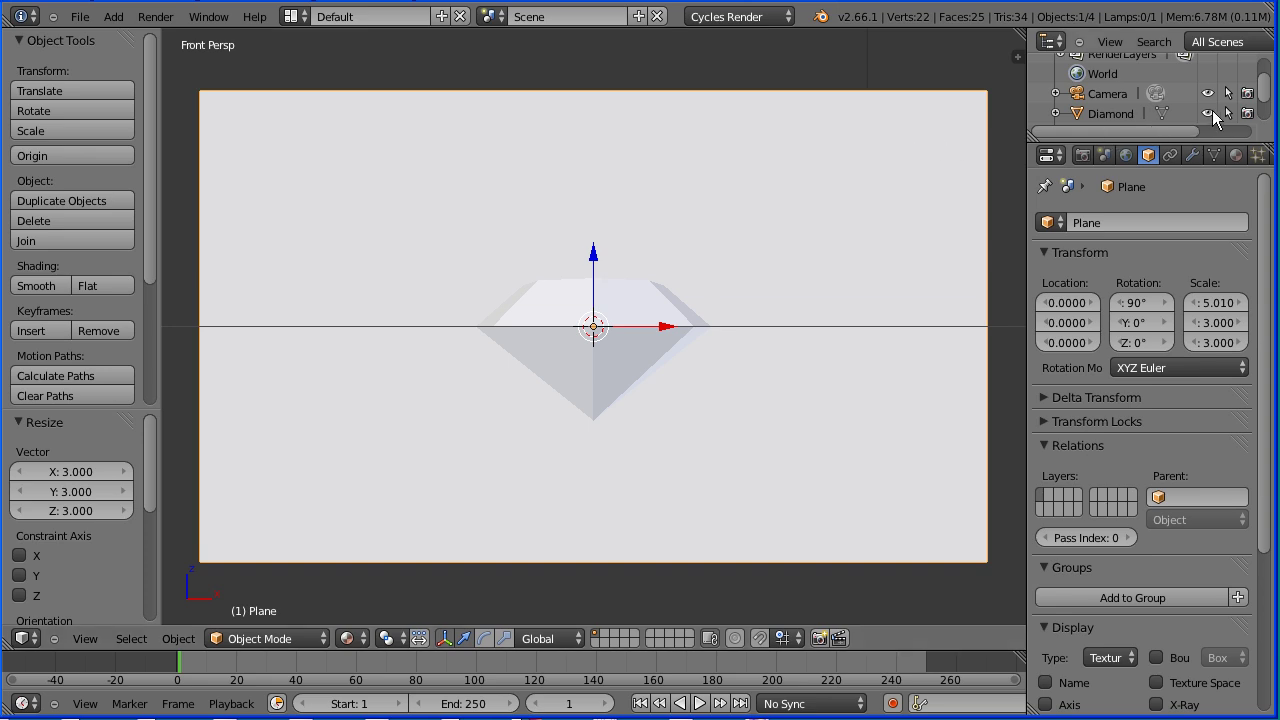
left_click(1209, 114)
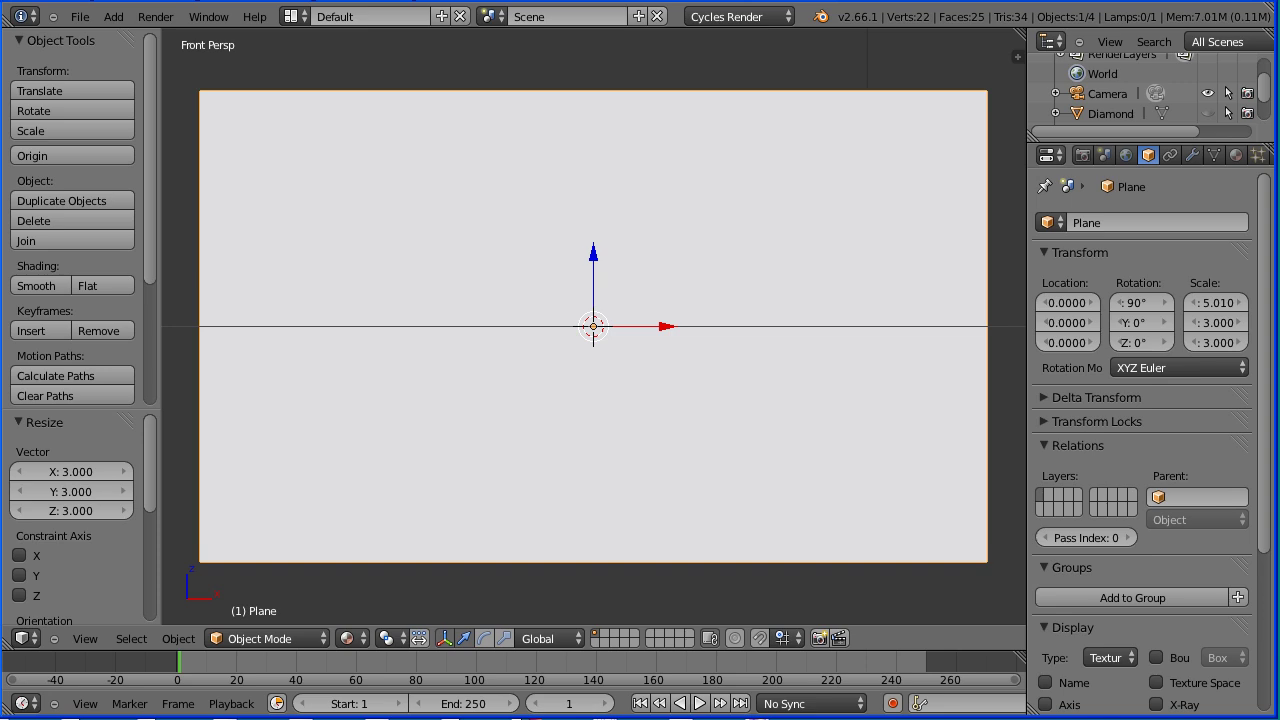
Step: Split the 3D view and turn the right area into a UV/Image Editor
left_click_drag(1014, 36, 555, 78)
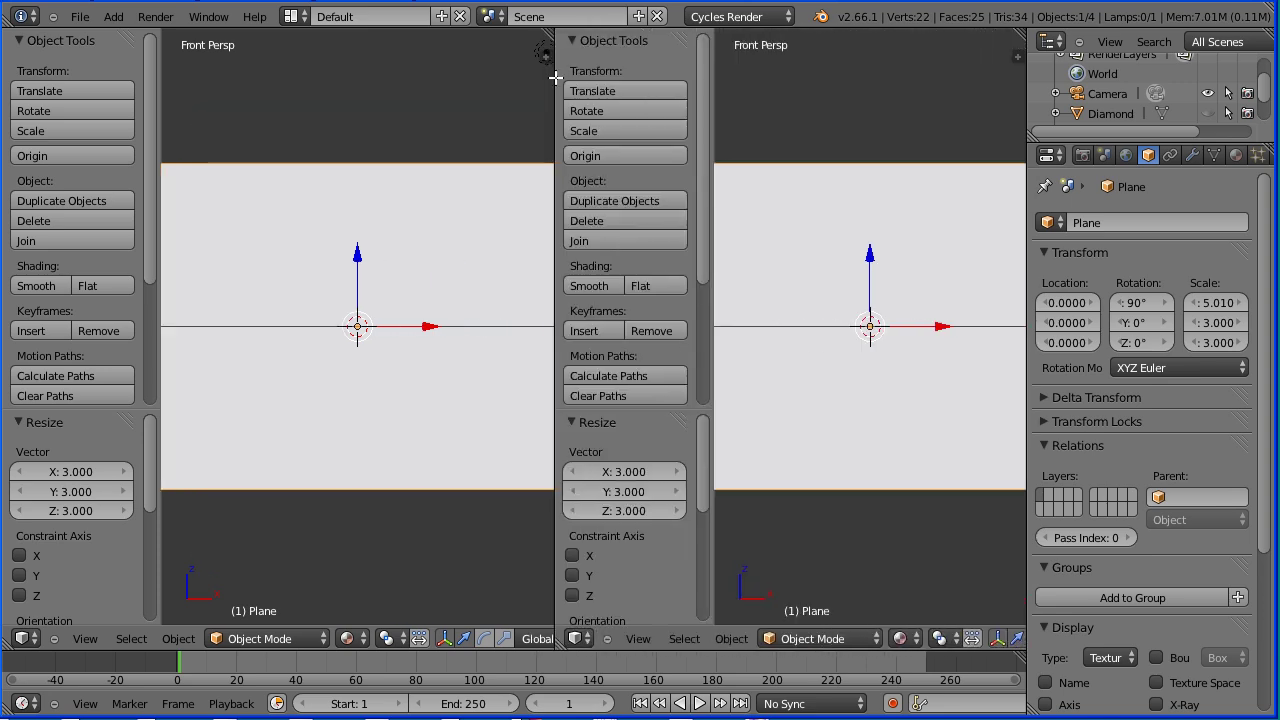
left_click(577, 640)
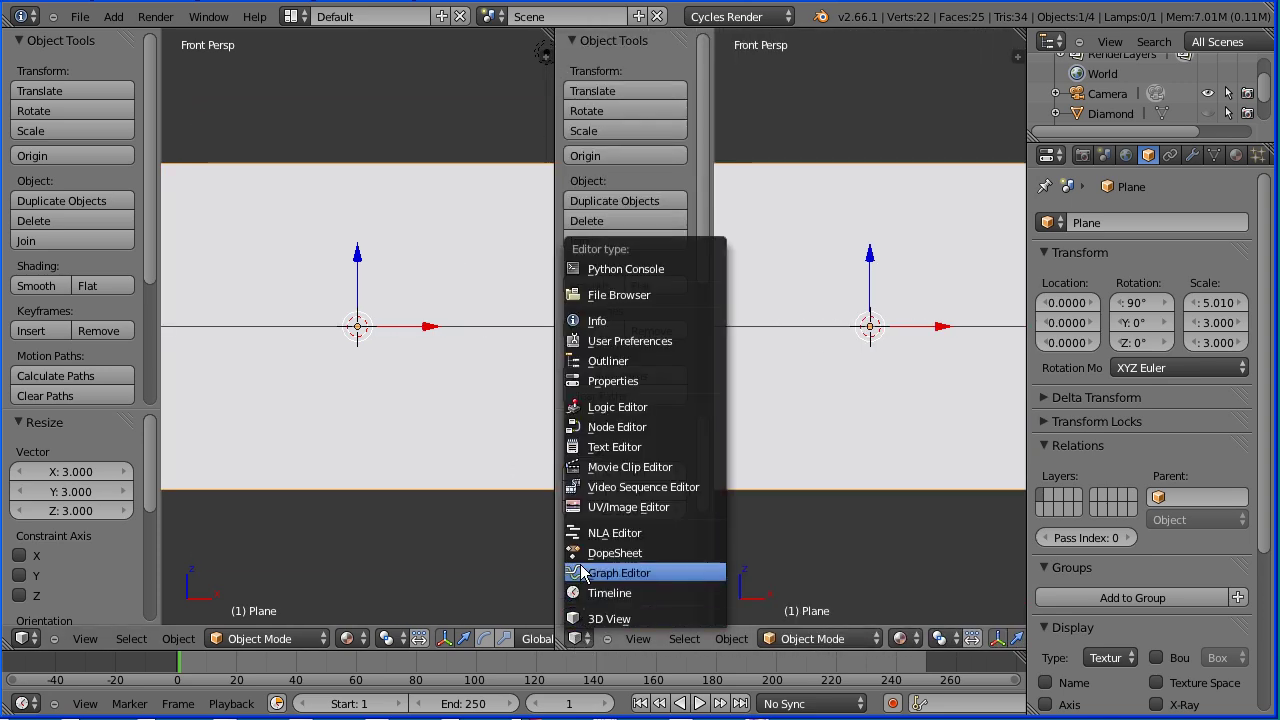
left_click(664, 512)
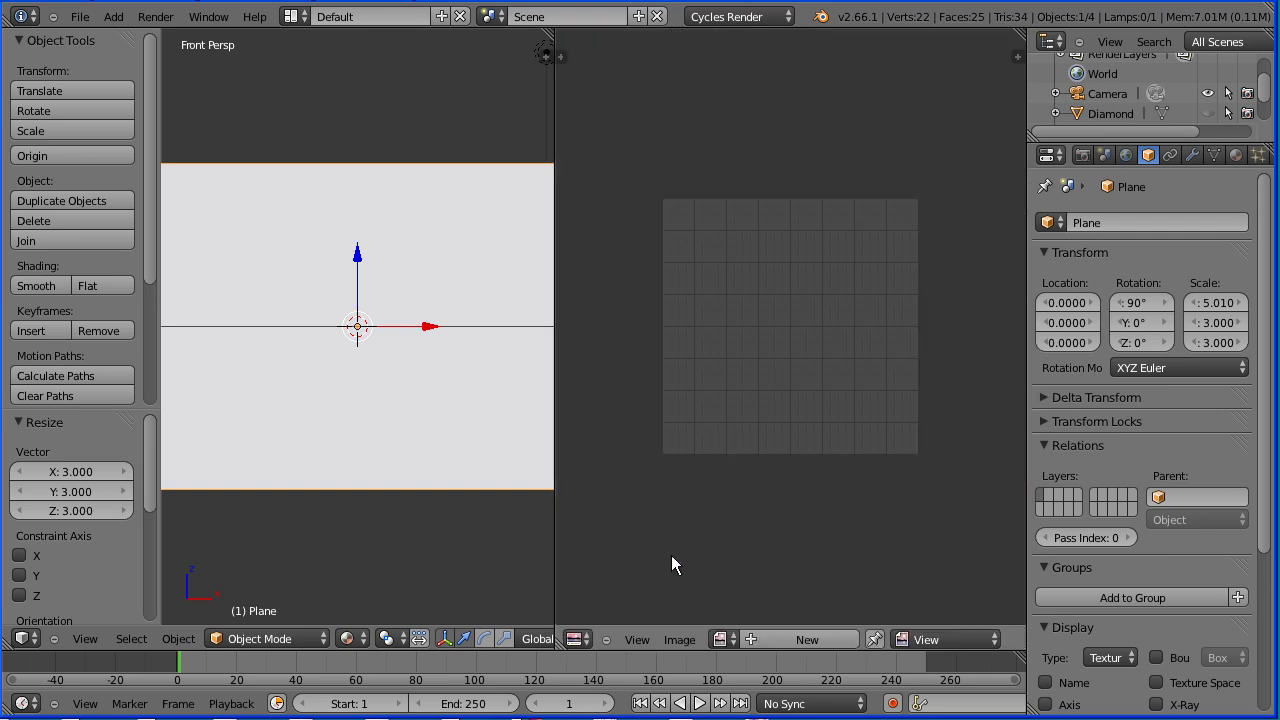
left_click(687, 642)
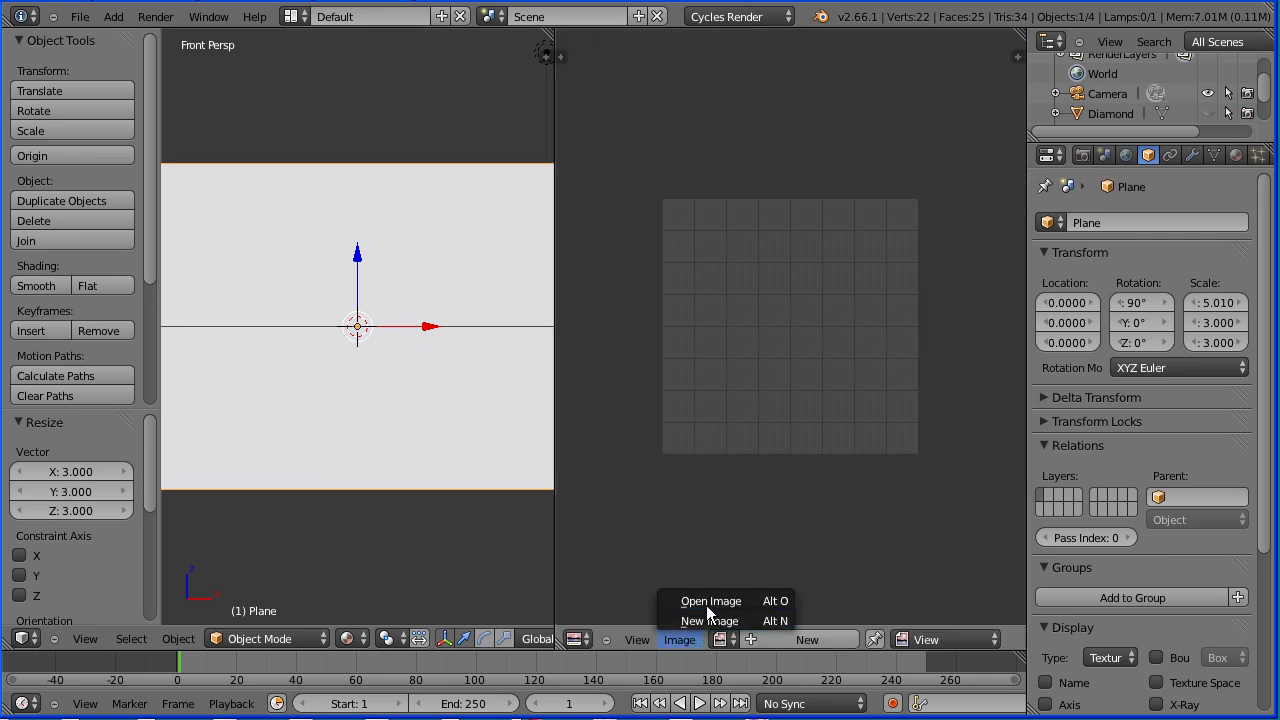
Step: Load helsinki-hakaniemen-tori-sunset-hdr.jpg from the uv folder and zoom out to show it whole
left_click(709, 602)
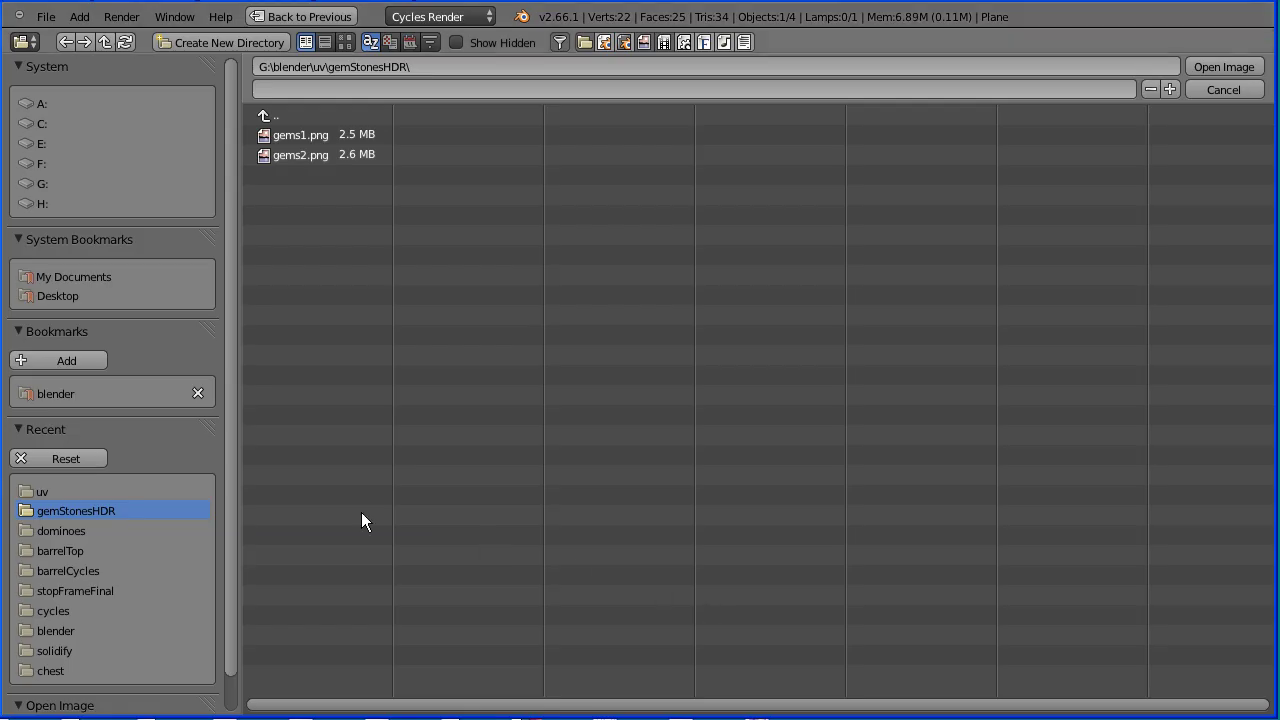
left_click(45, 493)
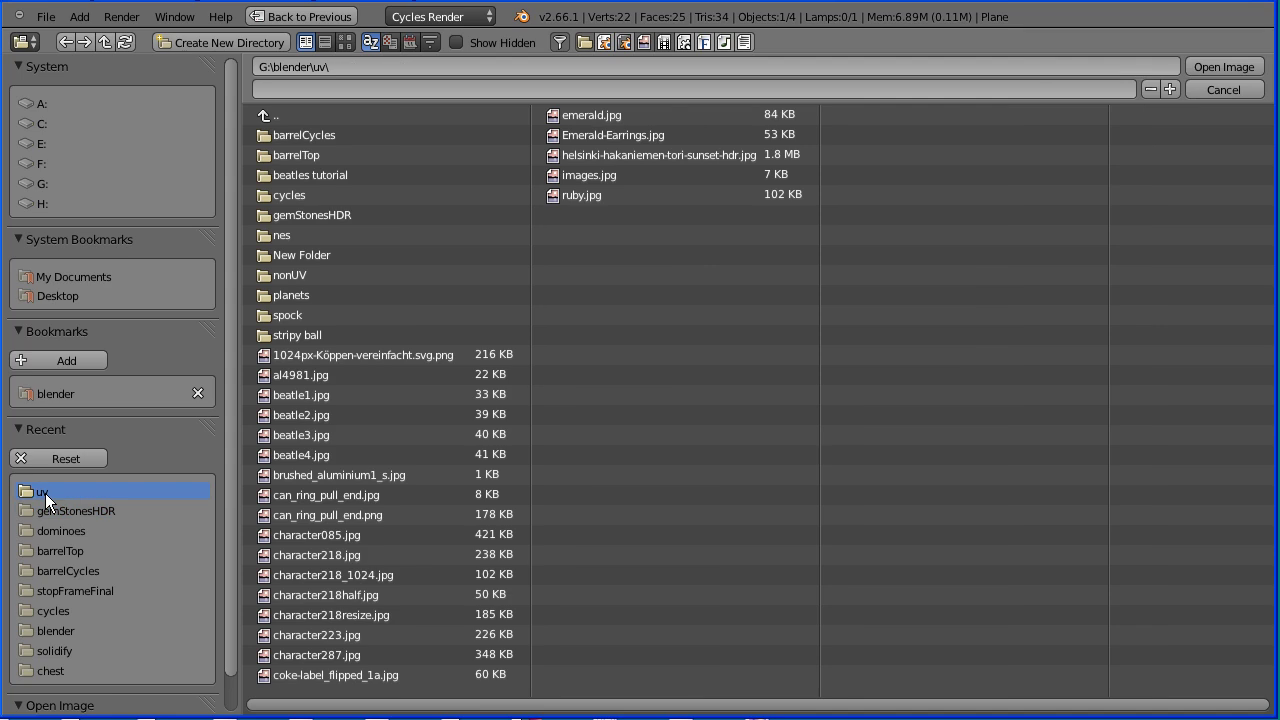
left_click(652, 156)
left_click(1220, 65)
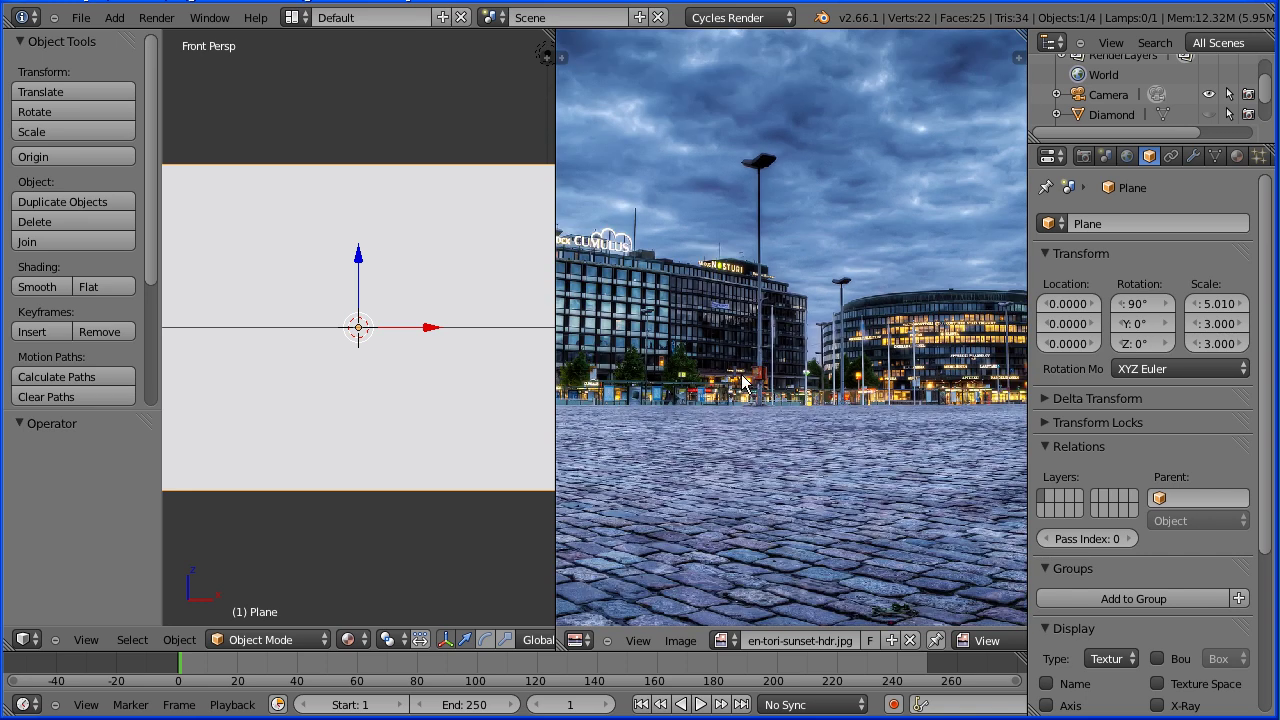
scroll(741, 383, "down", 4)
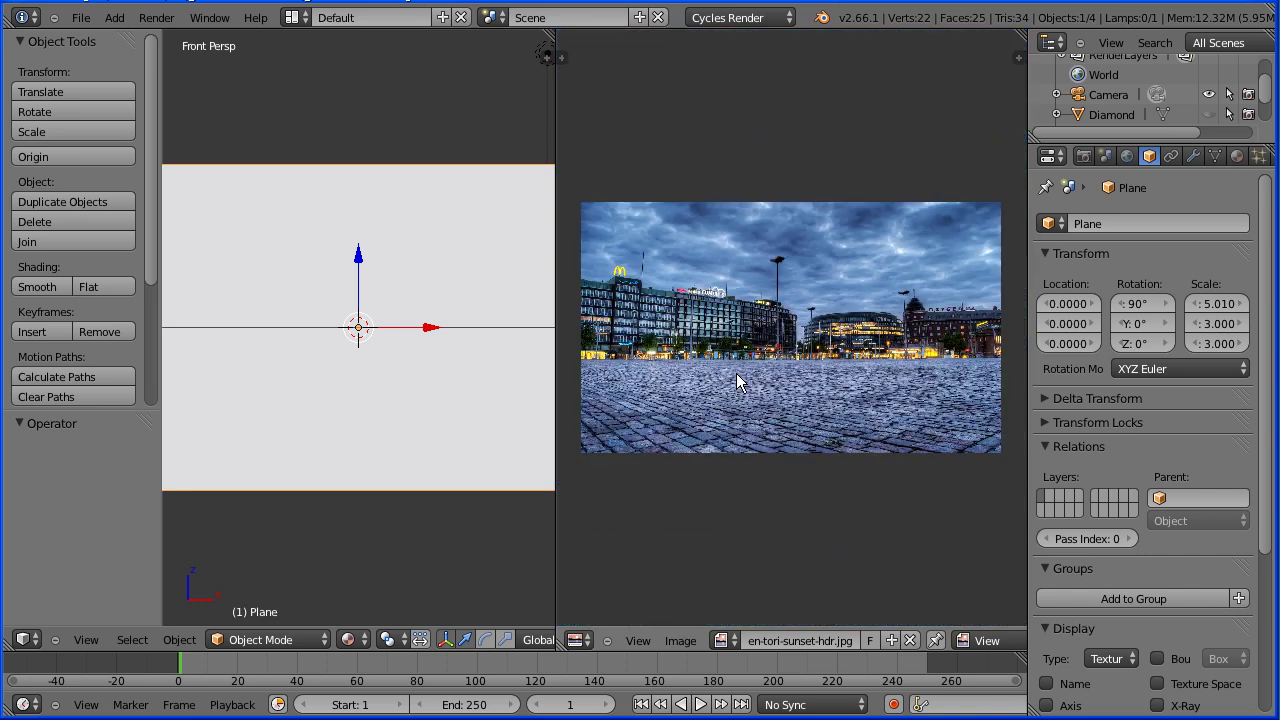
left_click(247, 641)
Step: UV-unwrap the plane in Edit Mode over the Helsinki photo
left_click(300, 598)
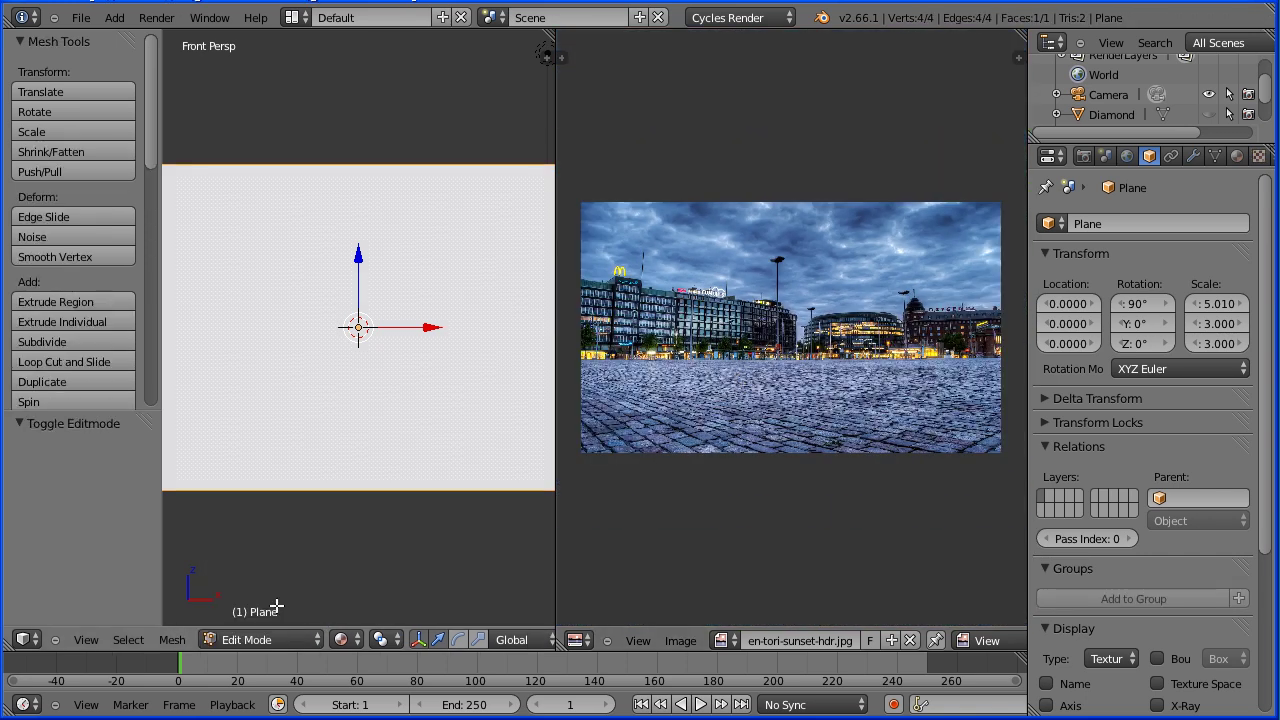
left_click(172, 640)
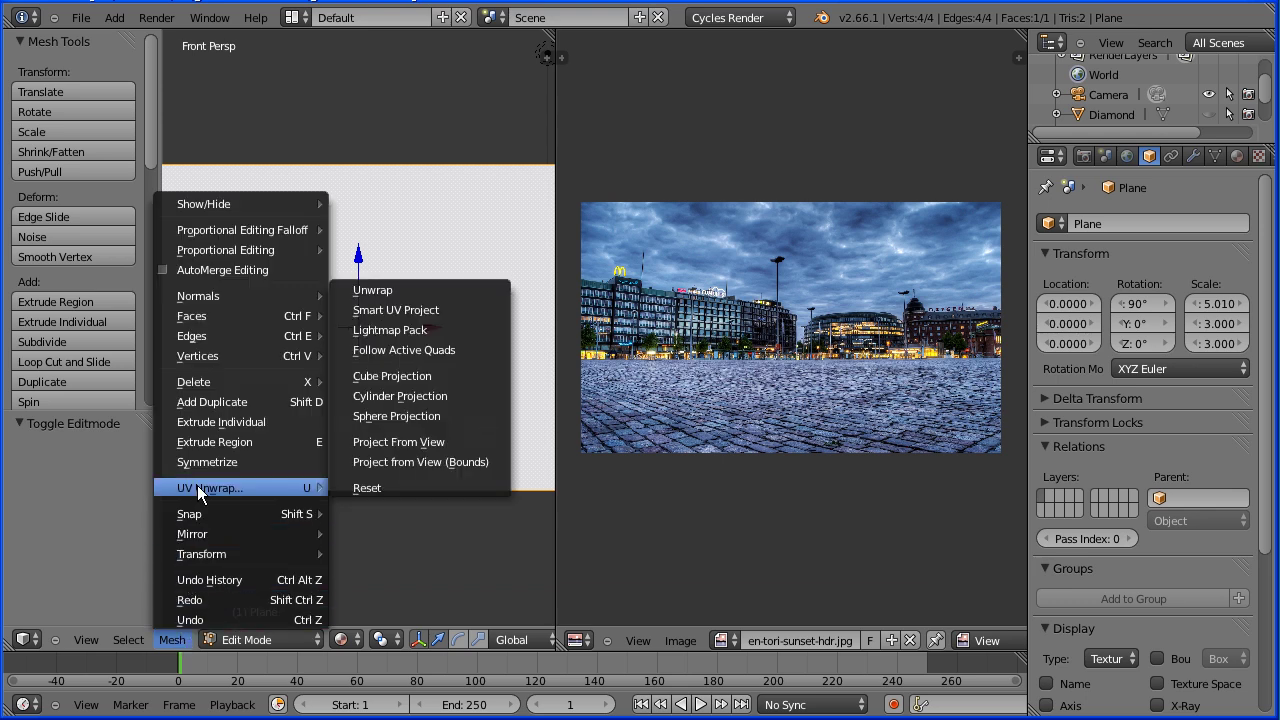
mouse_move(210, 488)
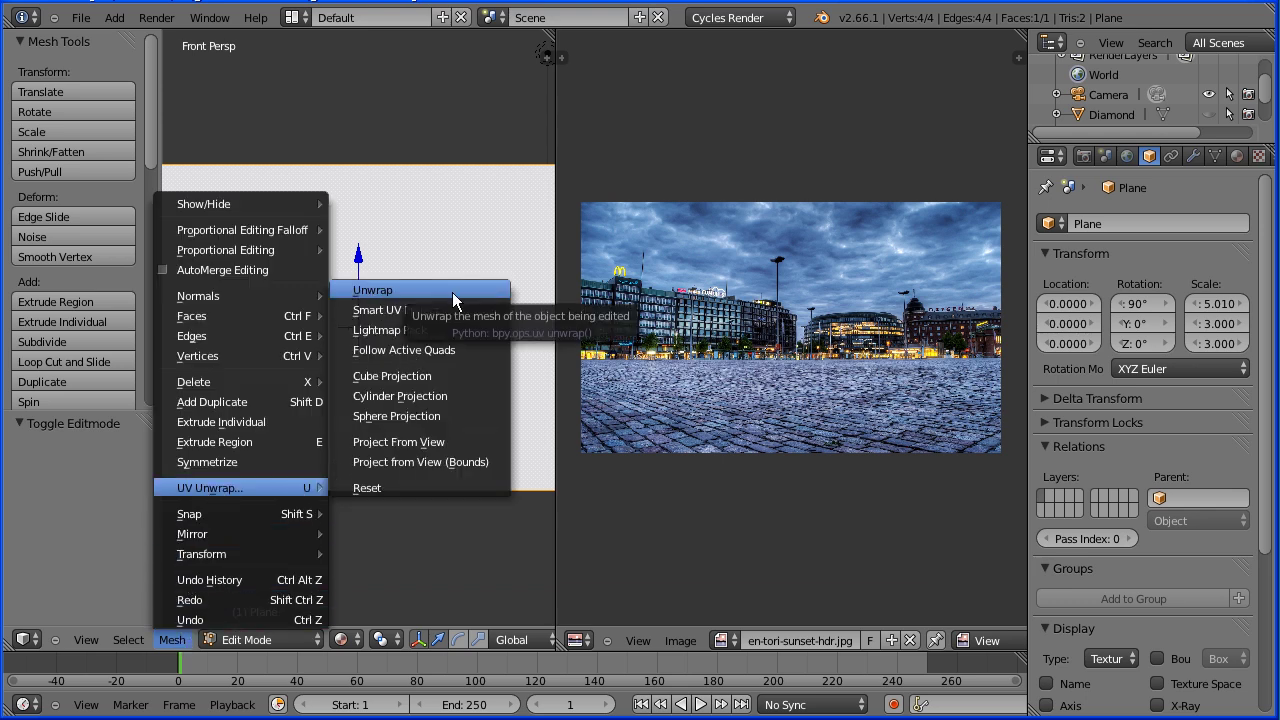
left_click(453, 300)
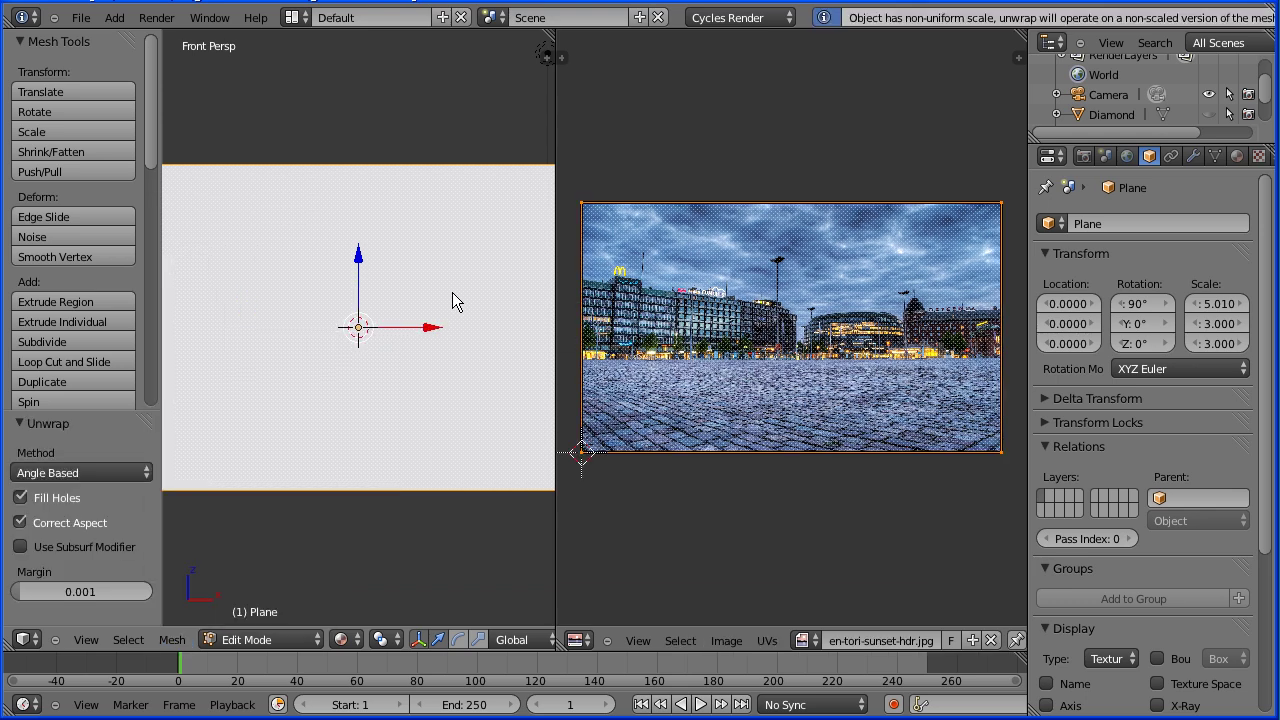
Step: Create a new Diffuse BSDF material for the plane named 'photo'
left_click(1237, 156)
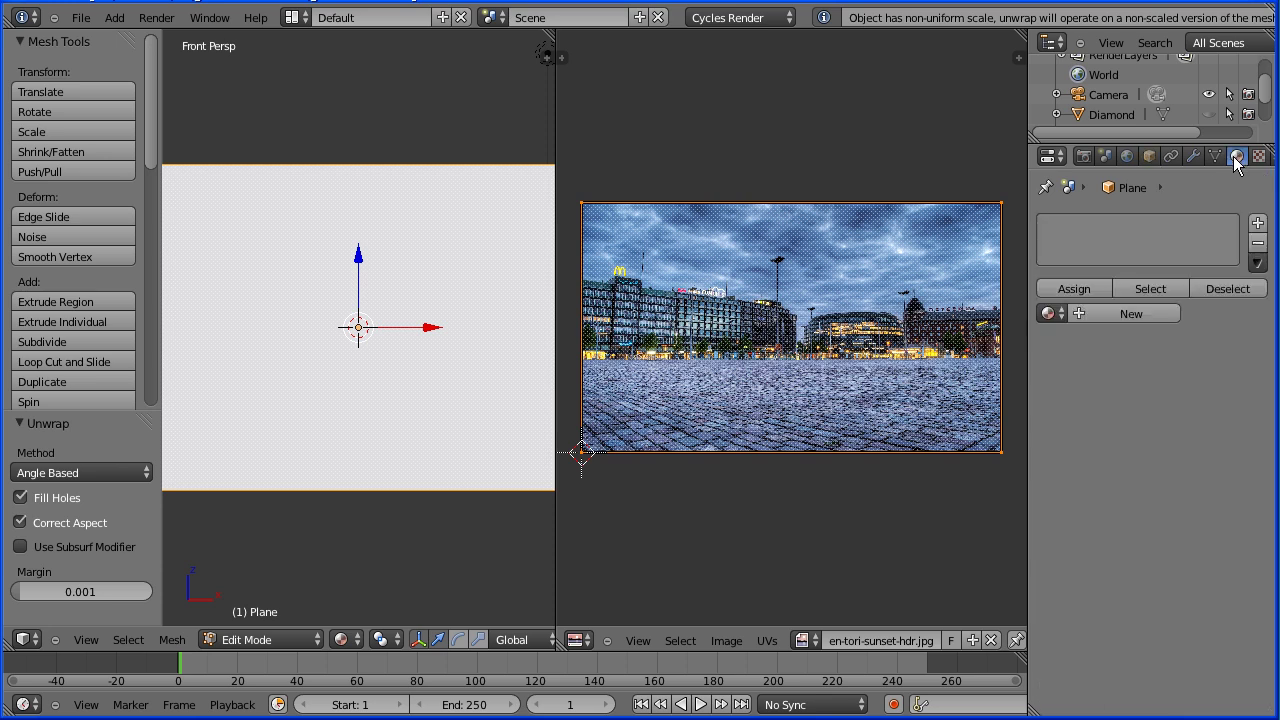
left_click(1079, 314)
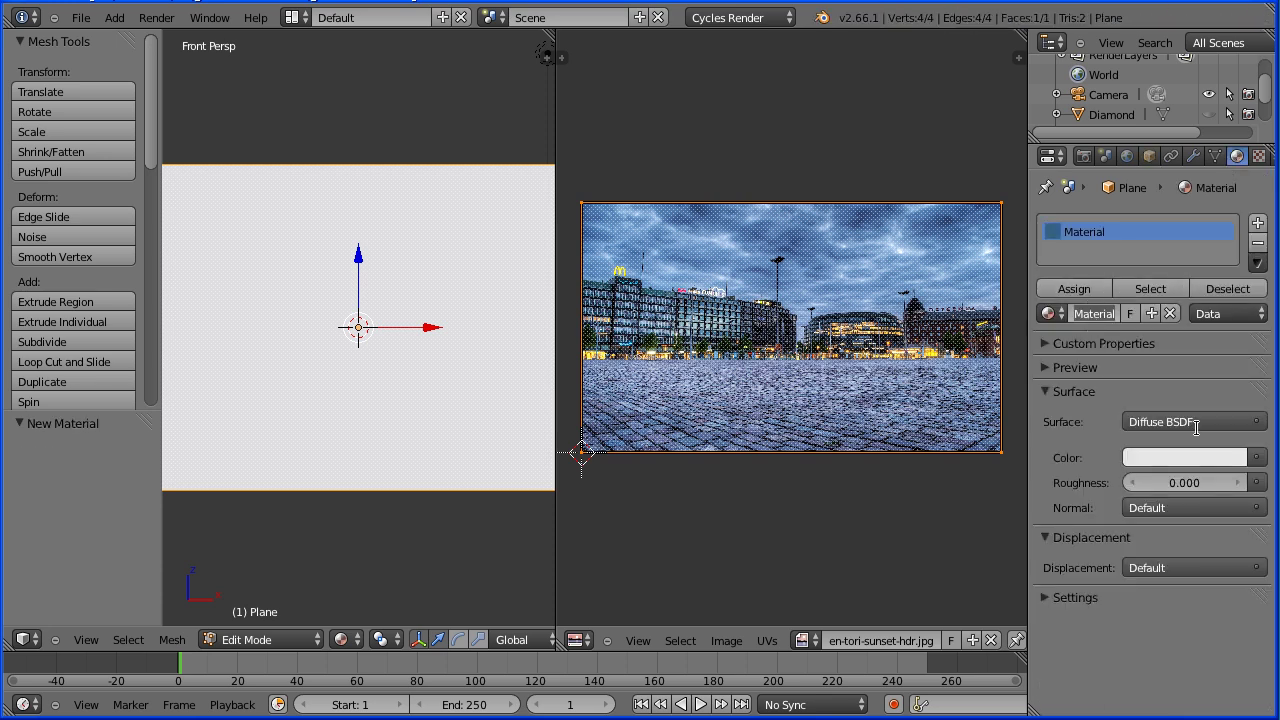
type("photo")
key("Return")
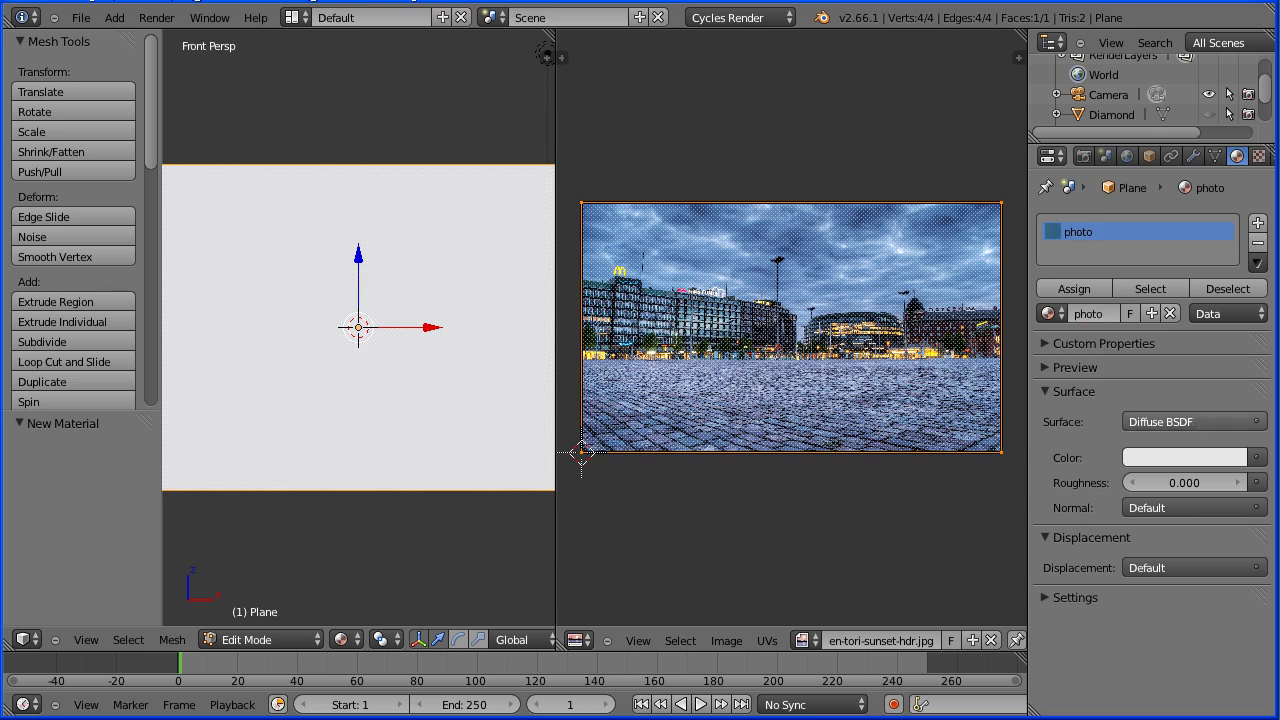
Step: Make the photo material an Emission shader coloured by the Helsinki image texture
left_click(1146, 424)
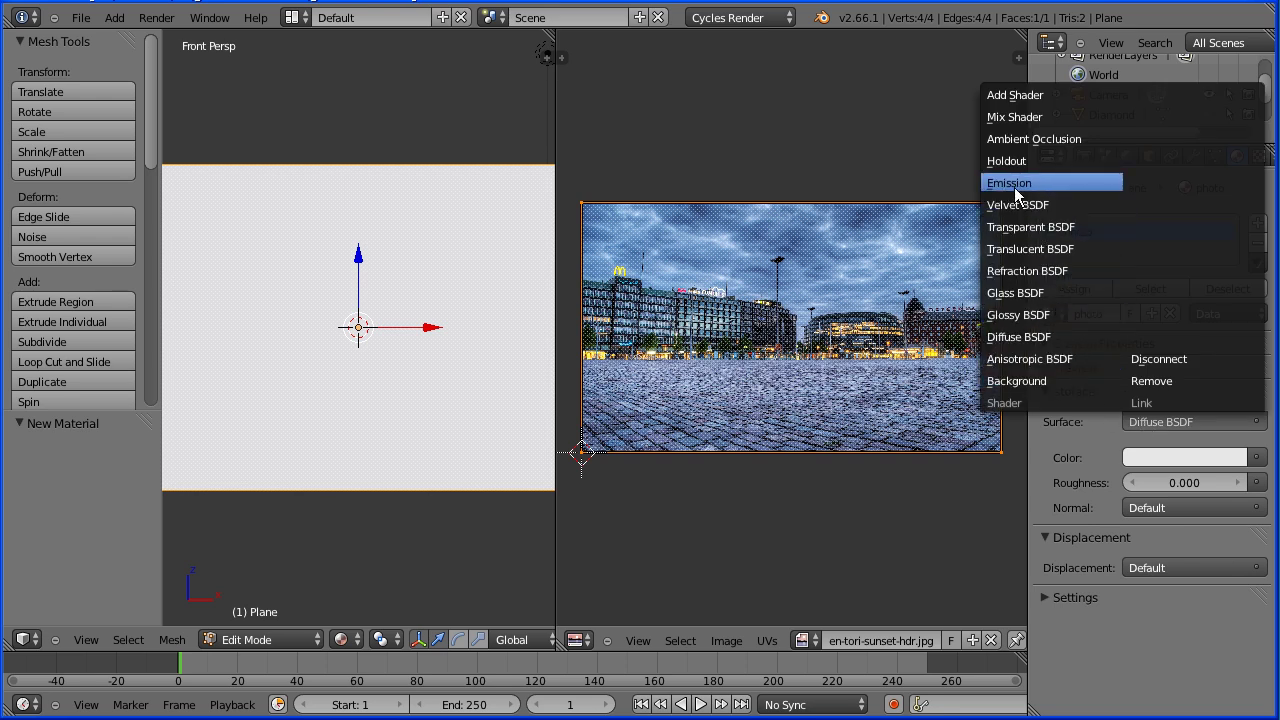
left_click(1075, 186)
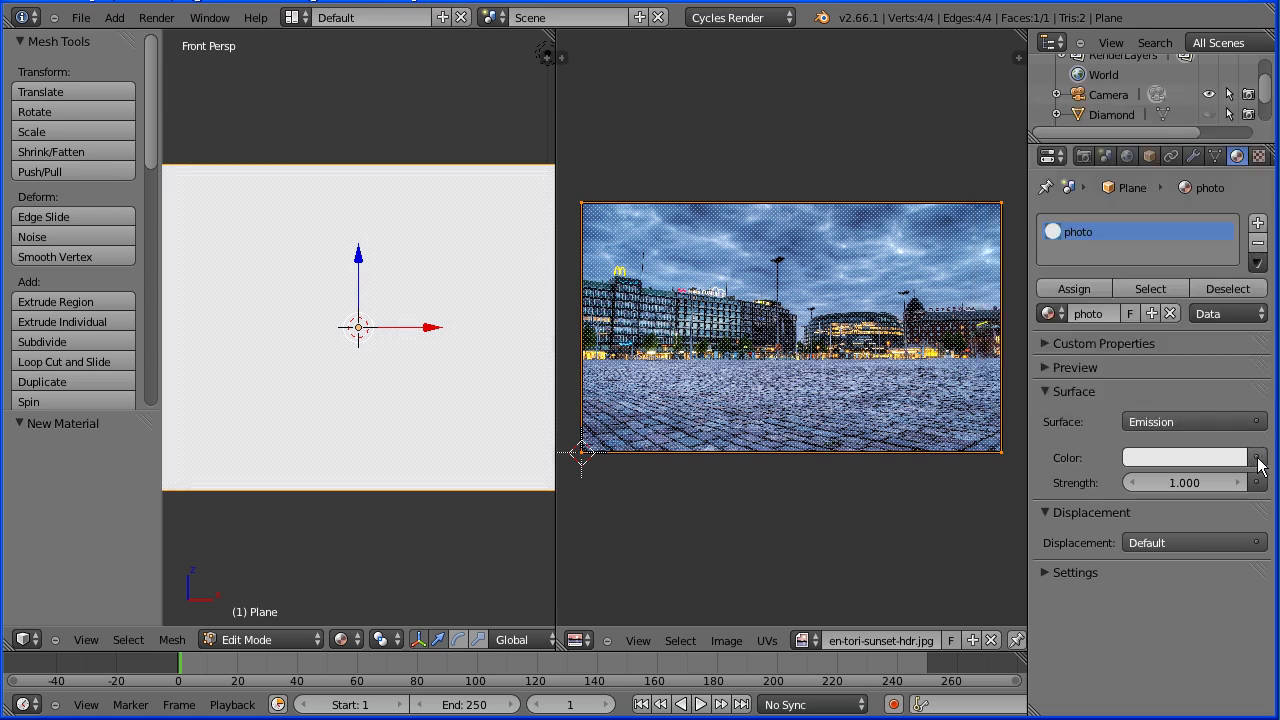
left_click(1257, 459)
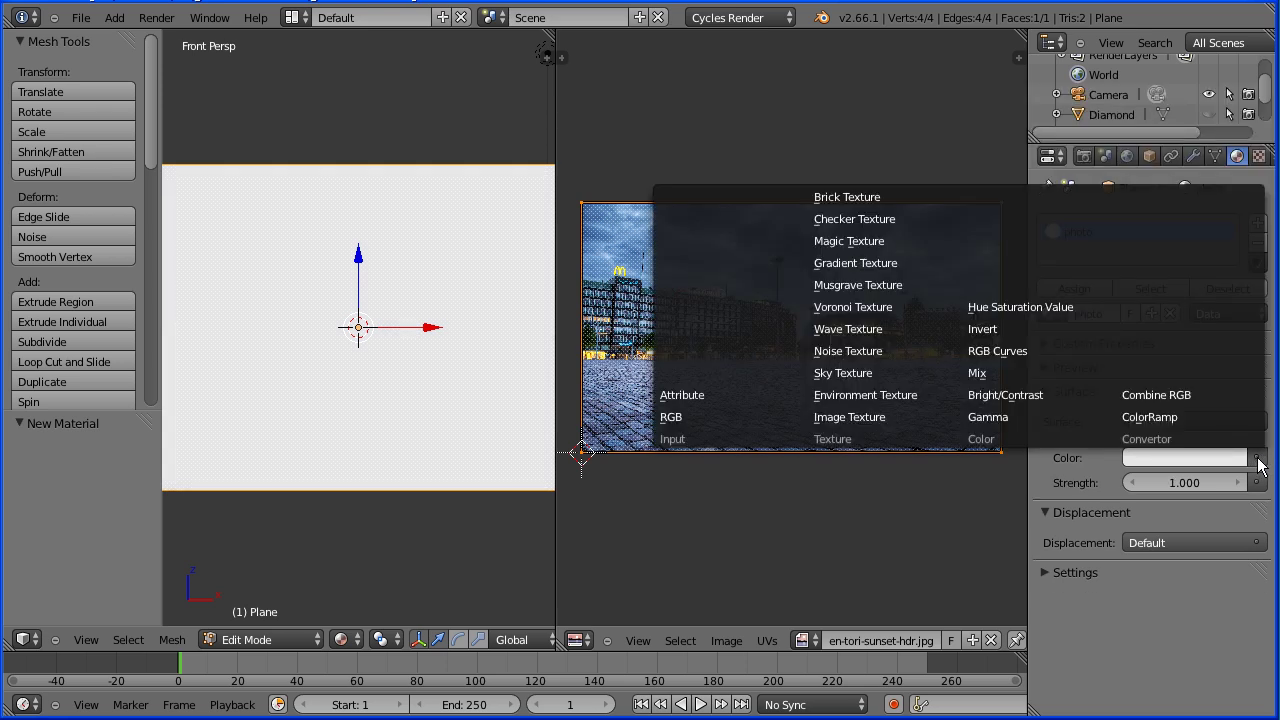
left_click(905, 416)
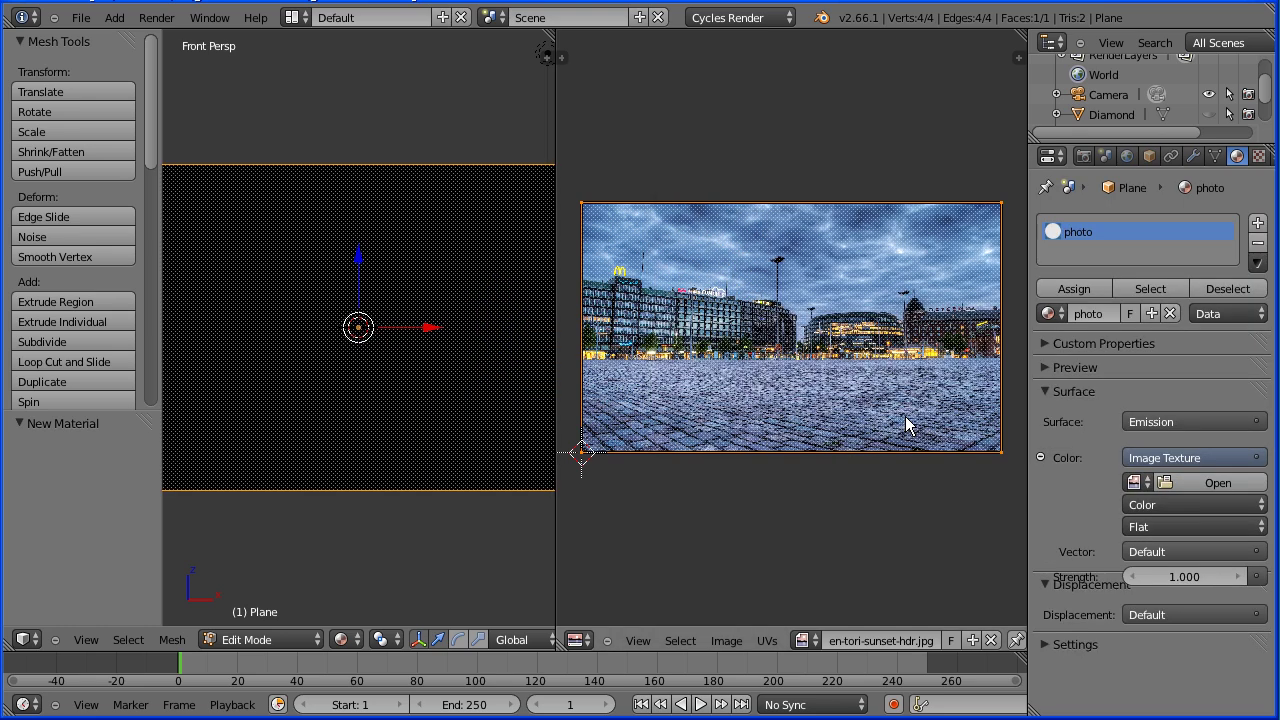
left_click(1137, 484)
left_click(1063, 272)
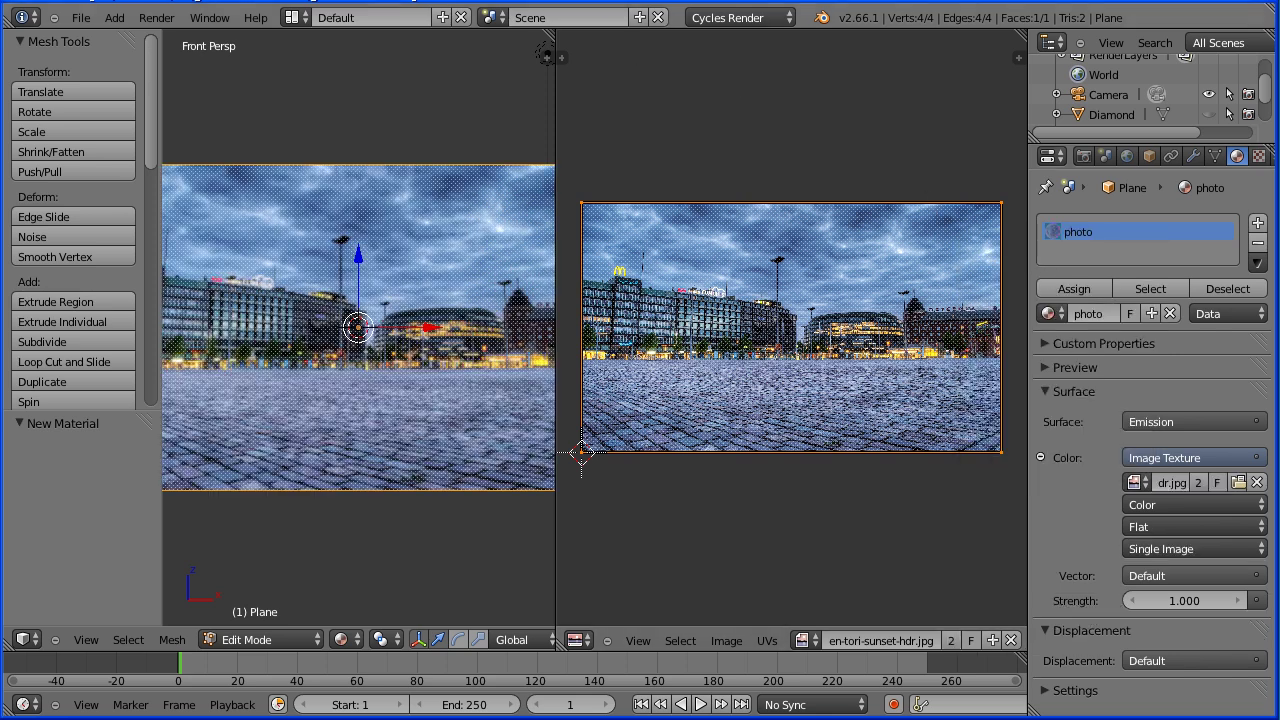
key("Tab")
key("Tab")
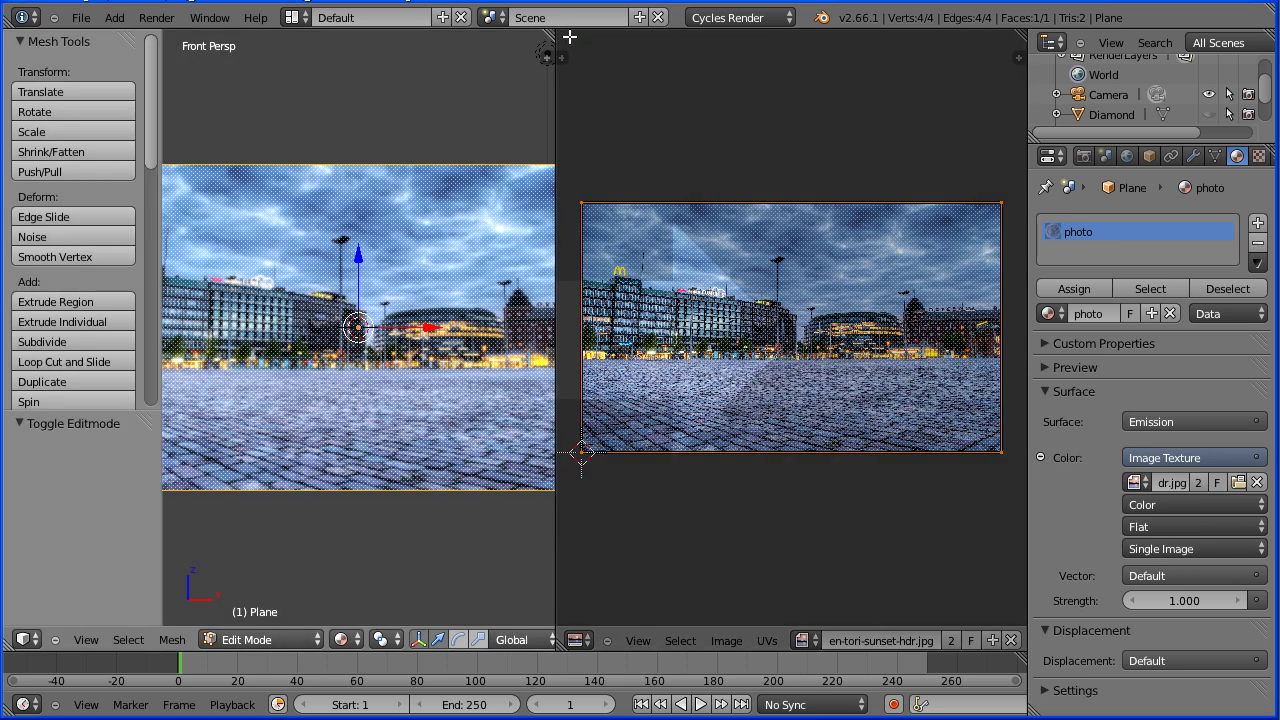
Step: Merge the image editor into the 3D view, delete the Lamp, and unhide the diamond
left_click_drag(569, 37, 760, 200)
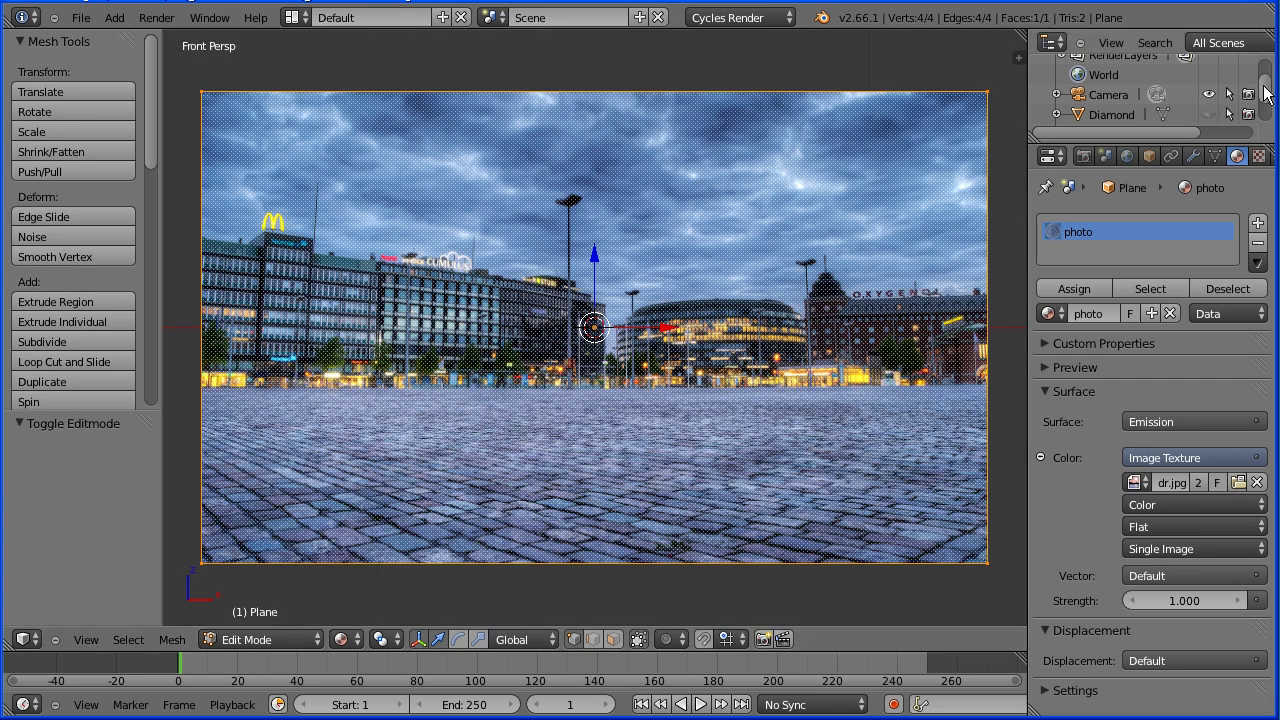
scroll(1268, 110, "down", 2)
left_click(1103, 99)
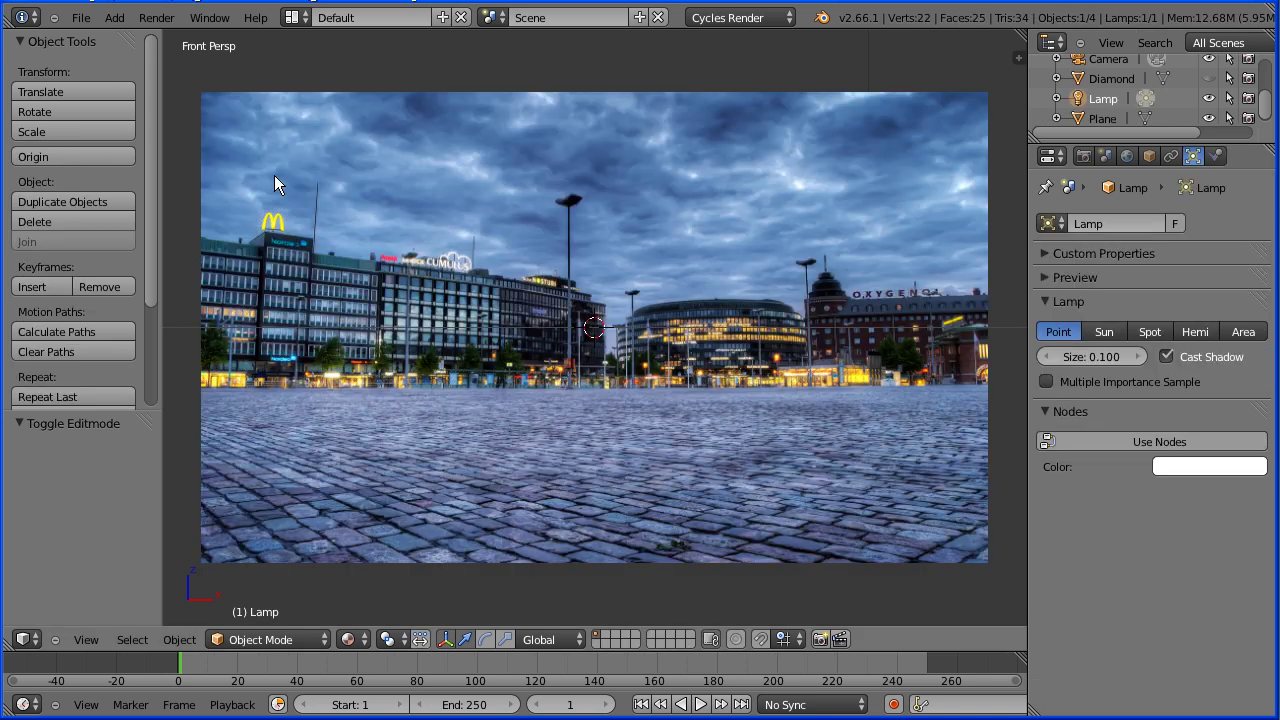
left_click(52, 224)
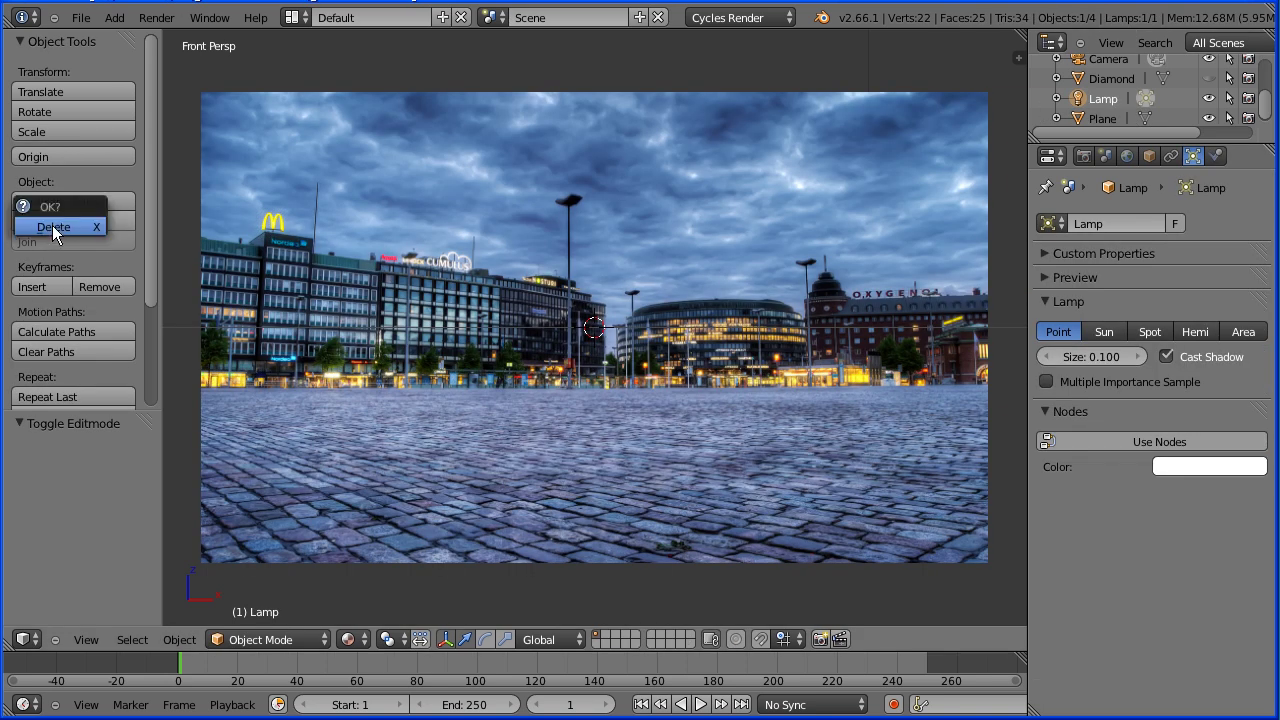
left_click(54, 228)
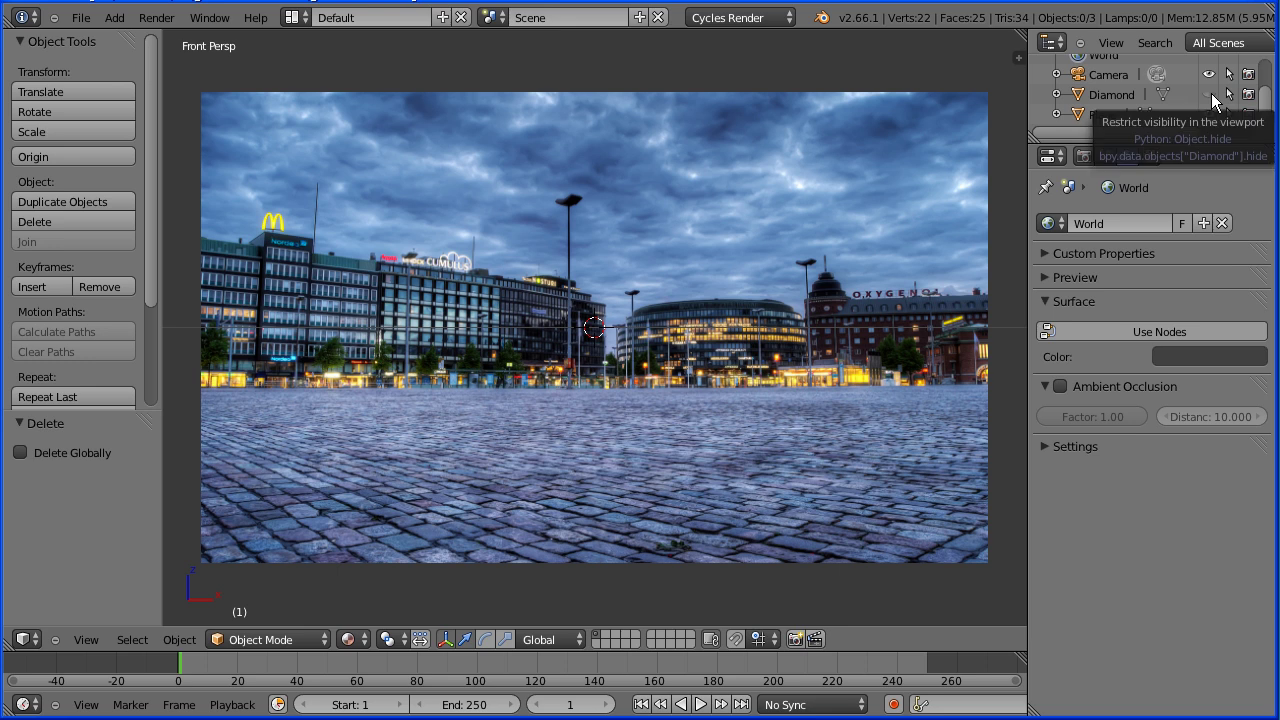
left_click(1210, 95)
Step: Set the diamond's Y location to -1 and slide it right to X ≈ 2.37
right_click(641, 353)
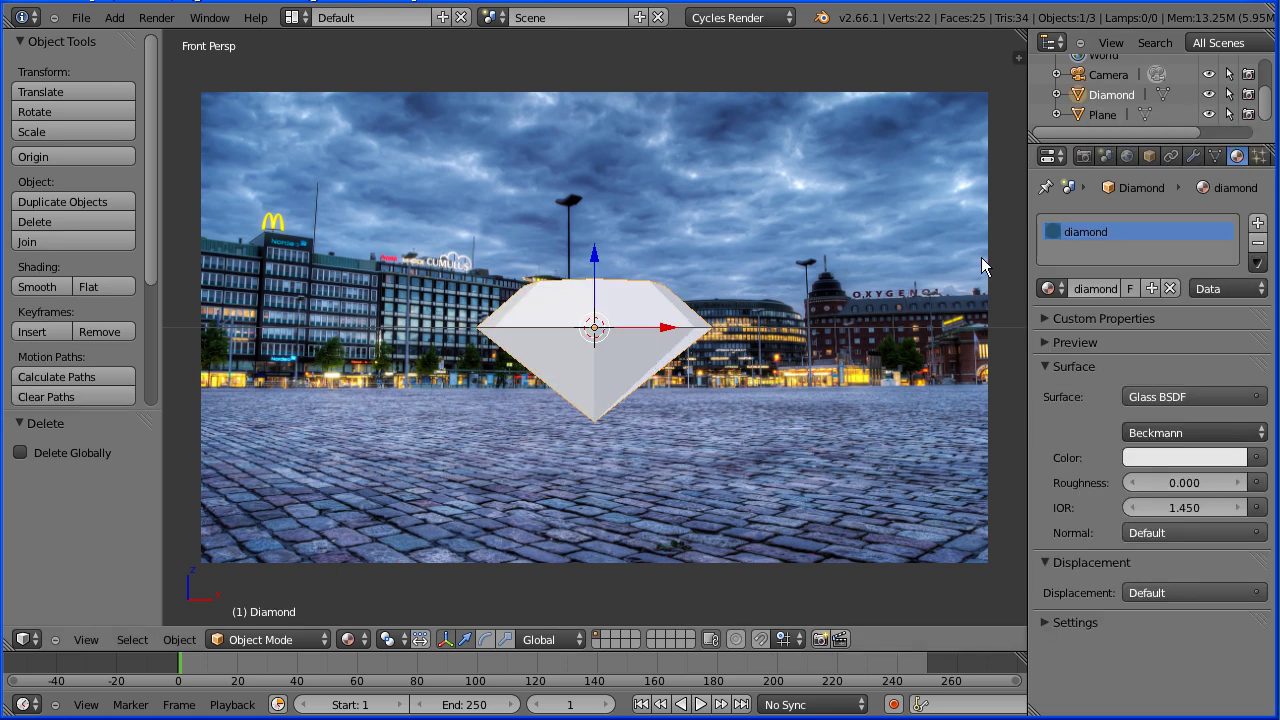
left_click(1149, 157)
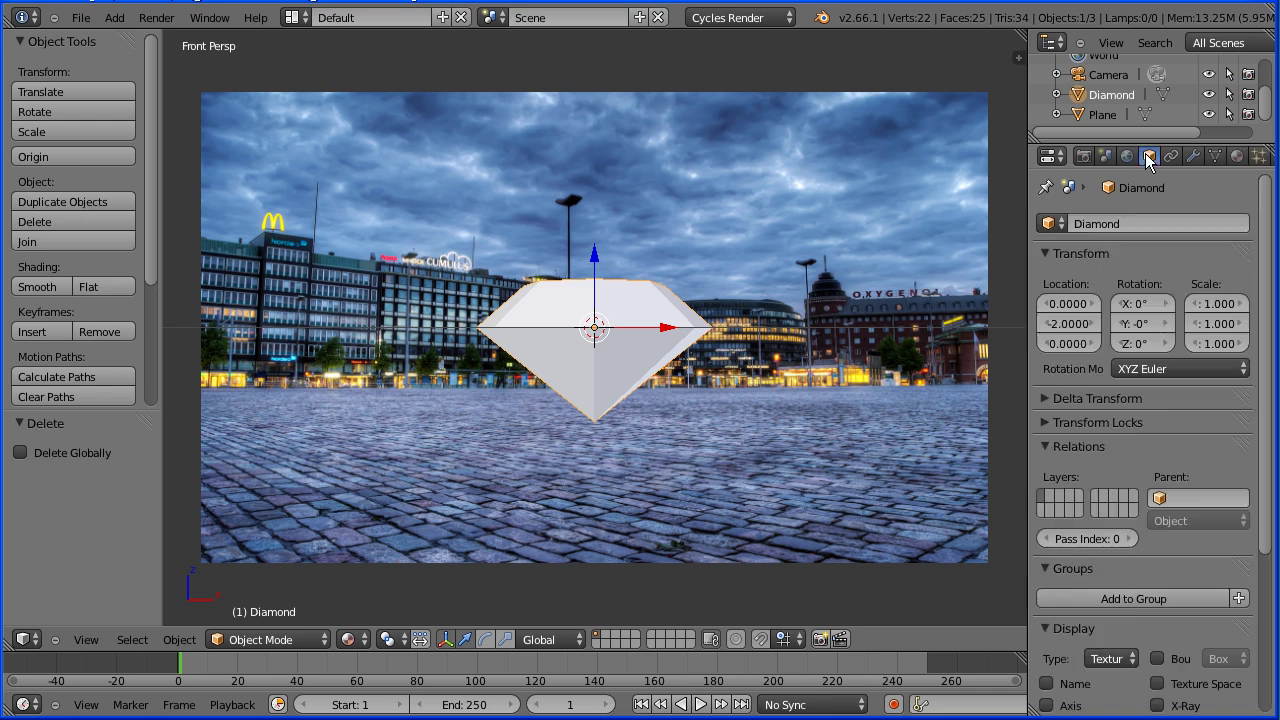
left_click(1068, 323)
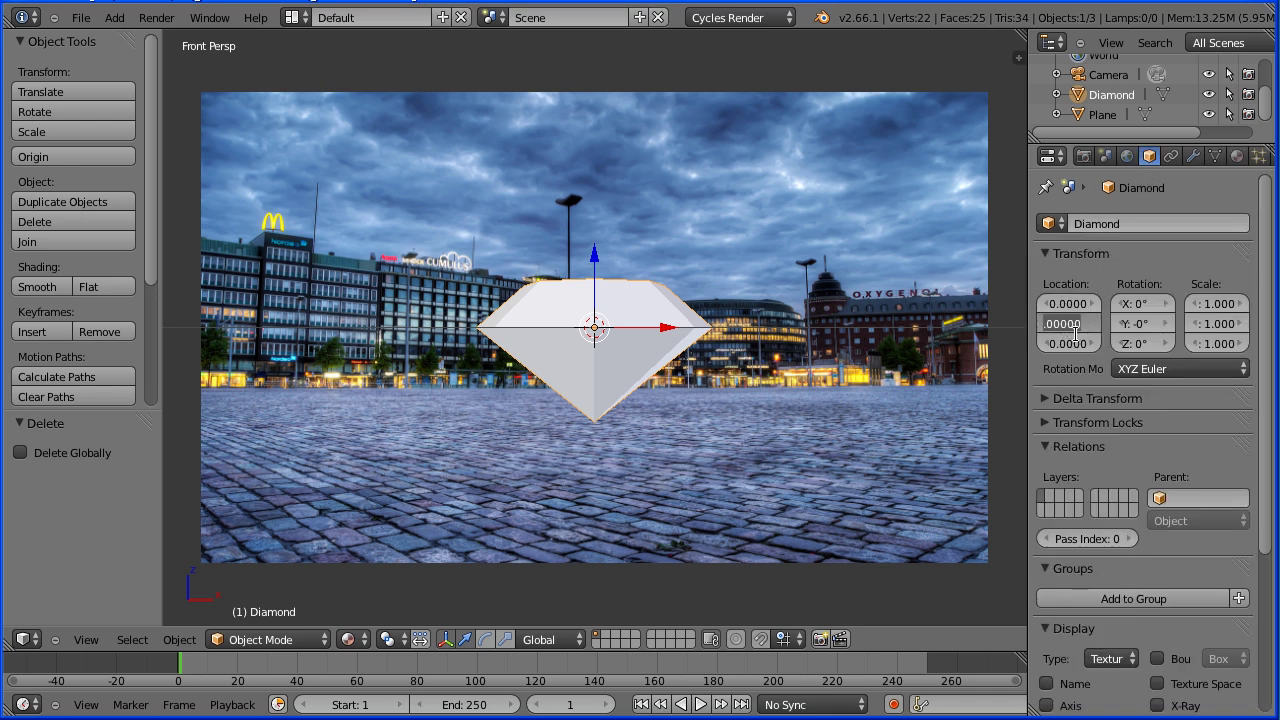
key("BackSpace")
type("1")
key("Return")
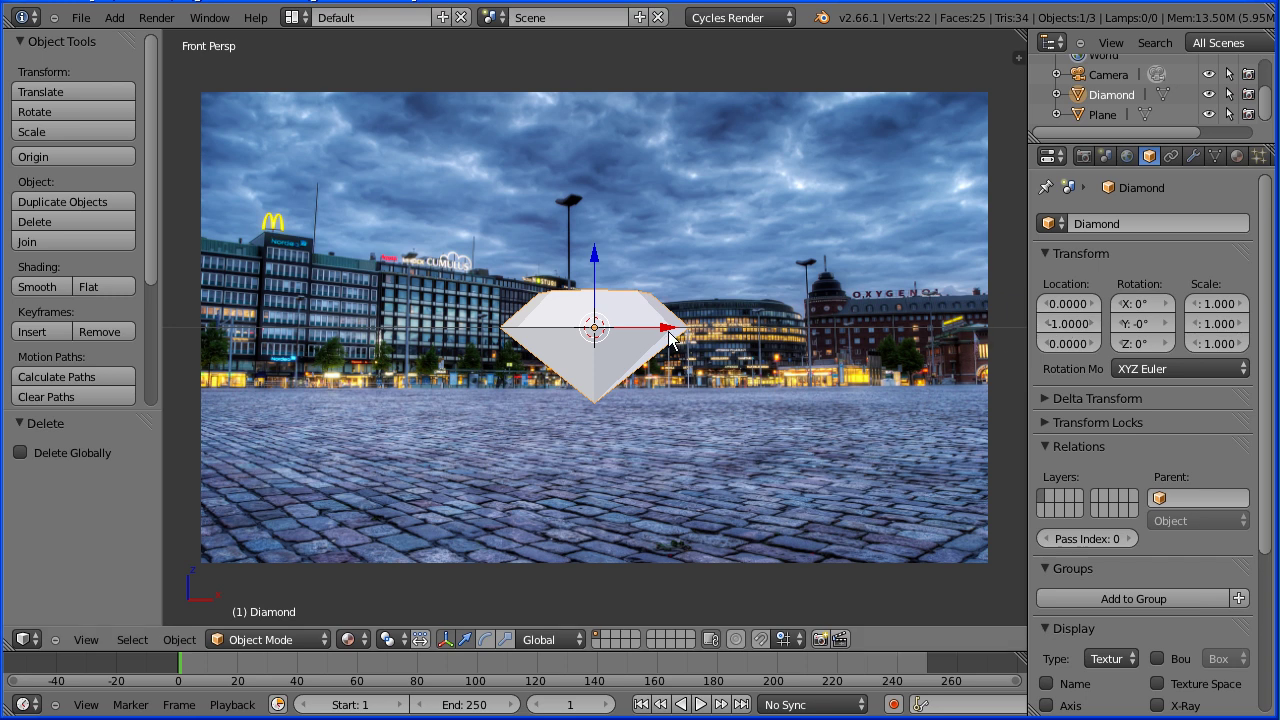
left_click_drag(670, 335, 892, 340)
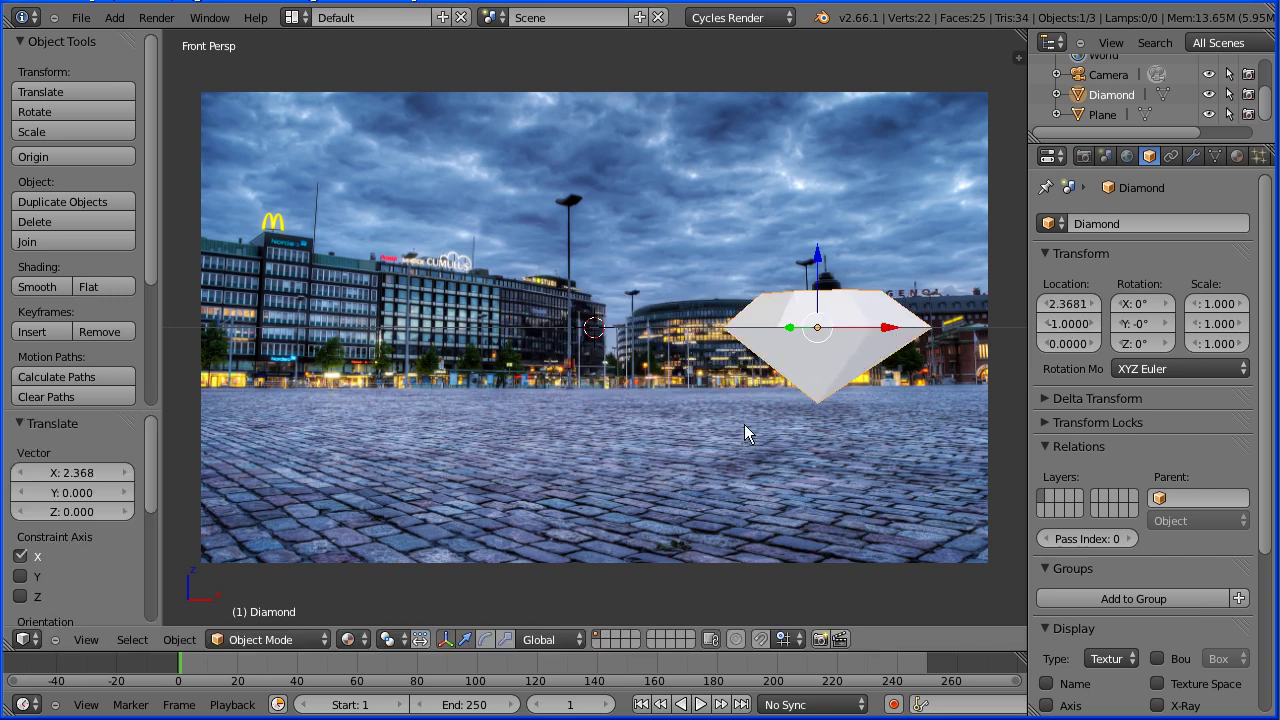
left_click(362, 641)
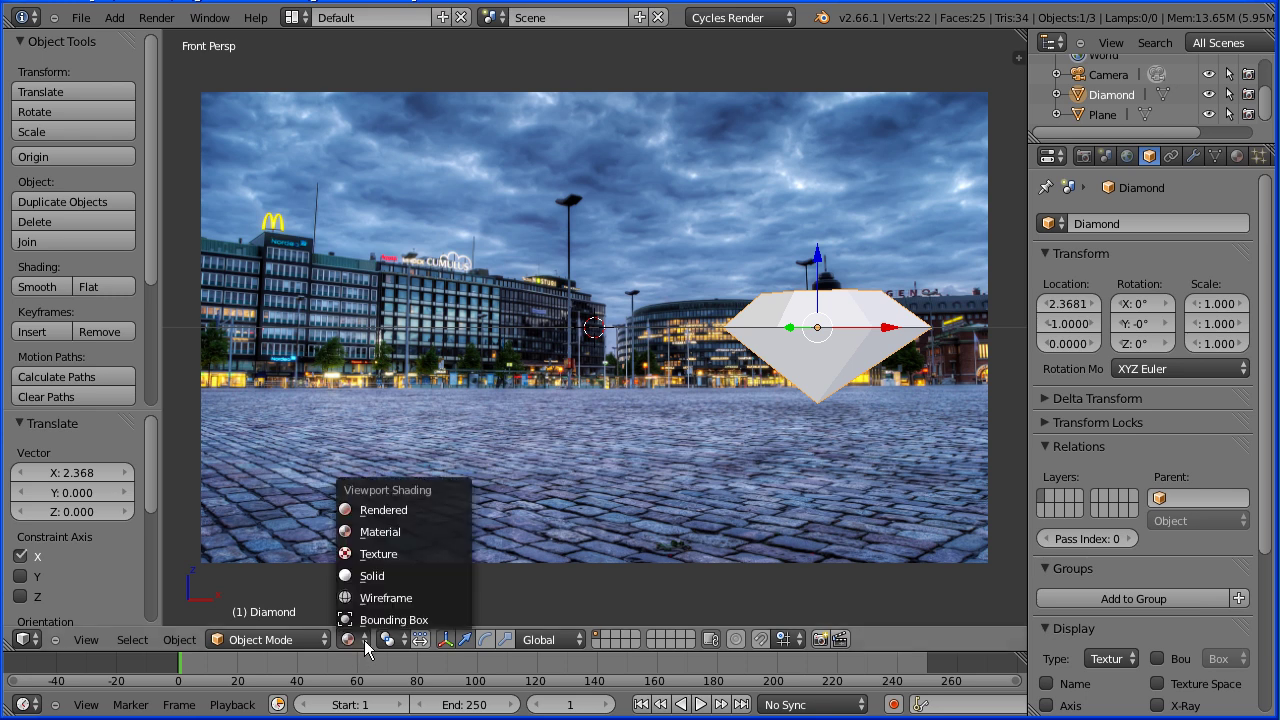
left_click(445, 520)
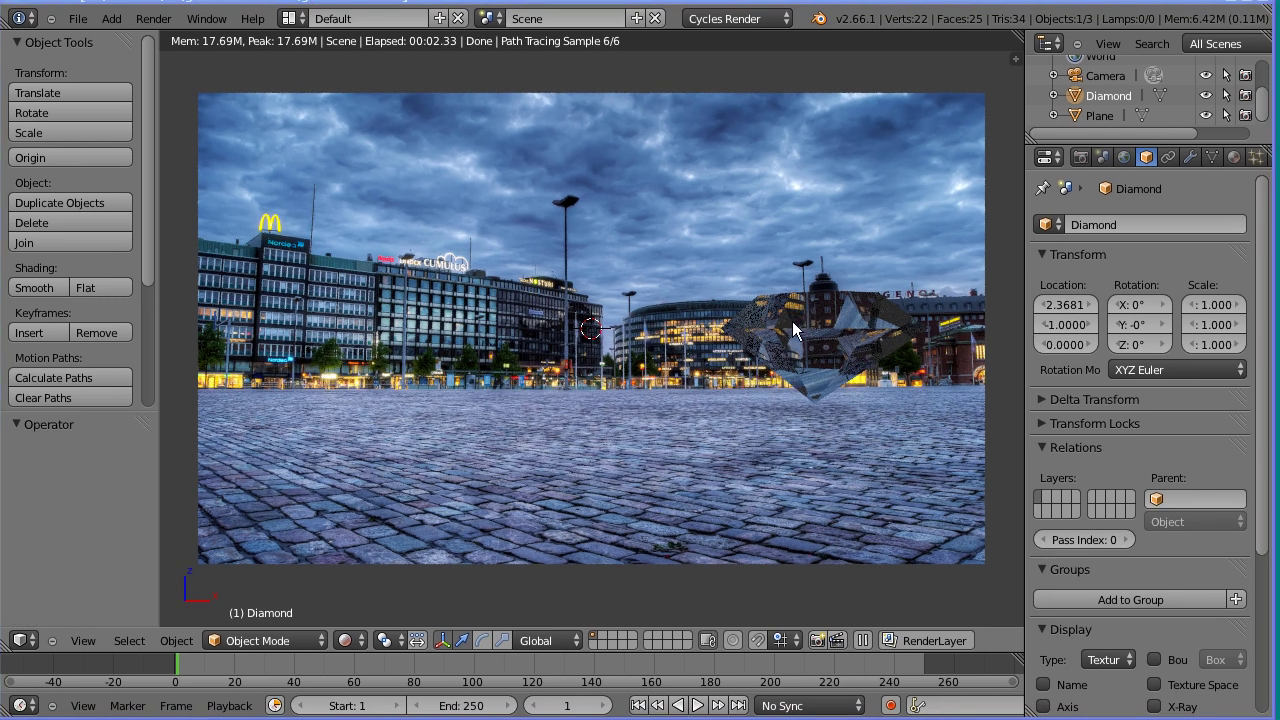
left_click(345, 641)
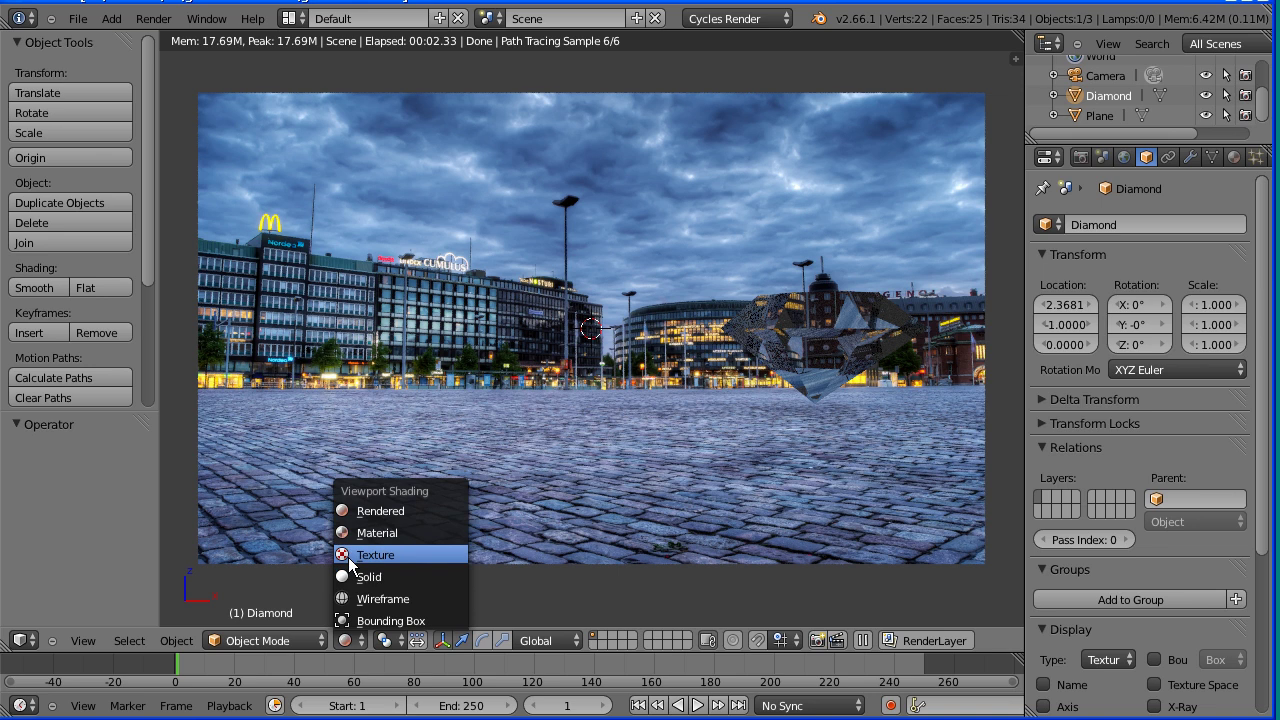
left_click(449, 525)
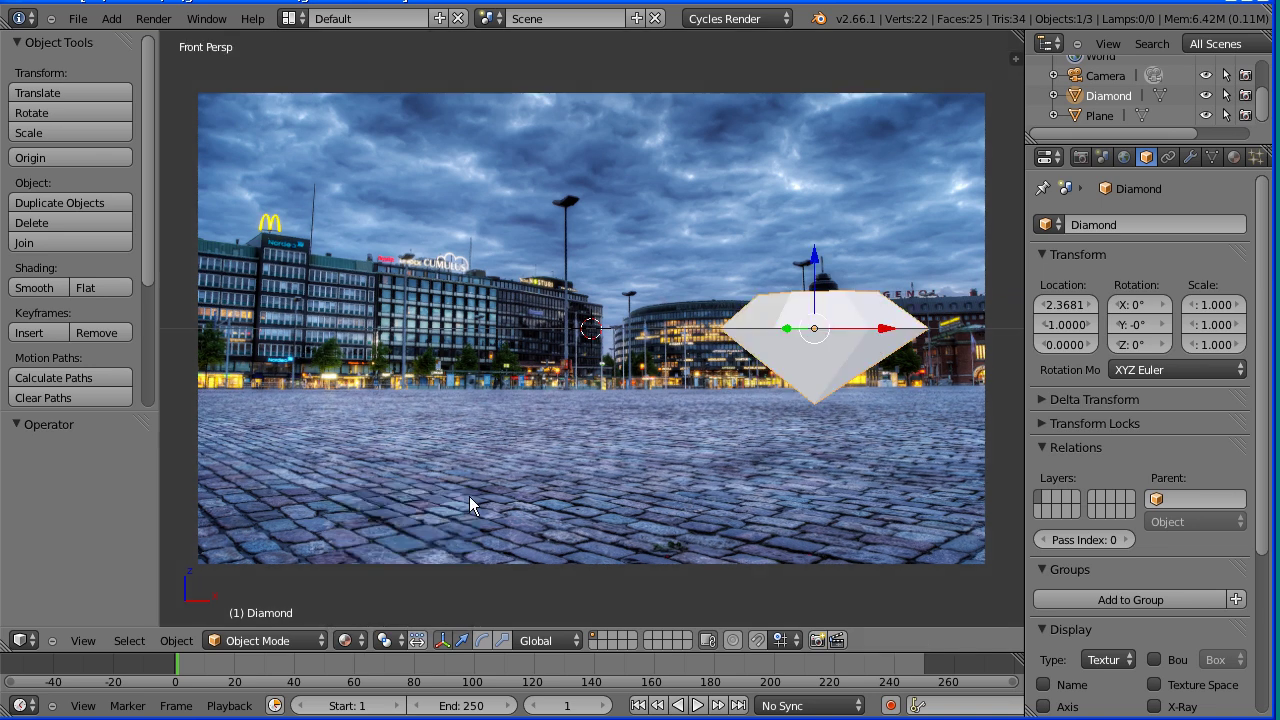
key("shift+d")
Step: Move the duplicated diamond left along X to about 0.13
right_click(469, 496)
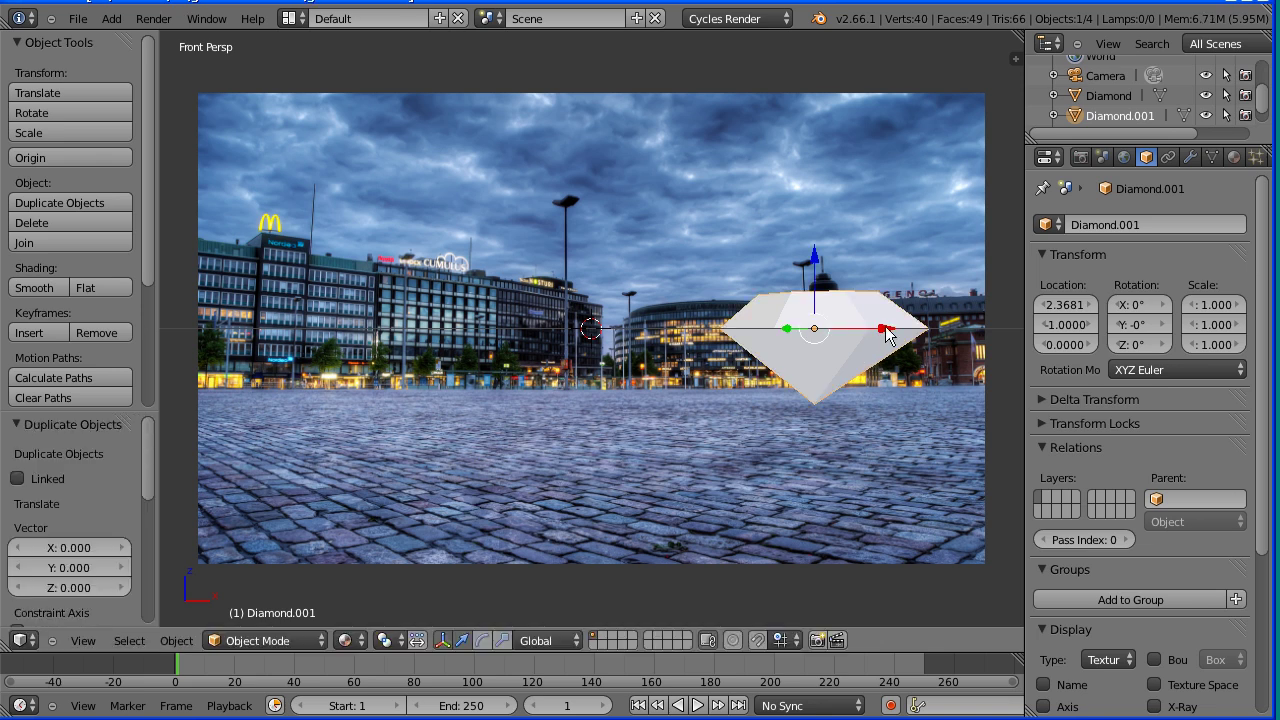
key("g")
key("x")
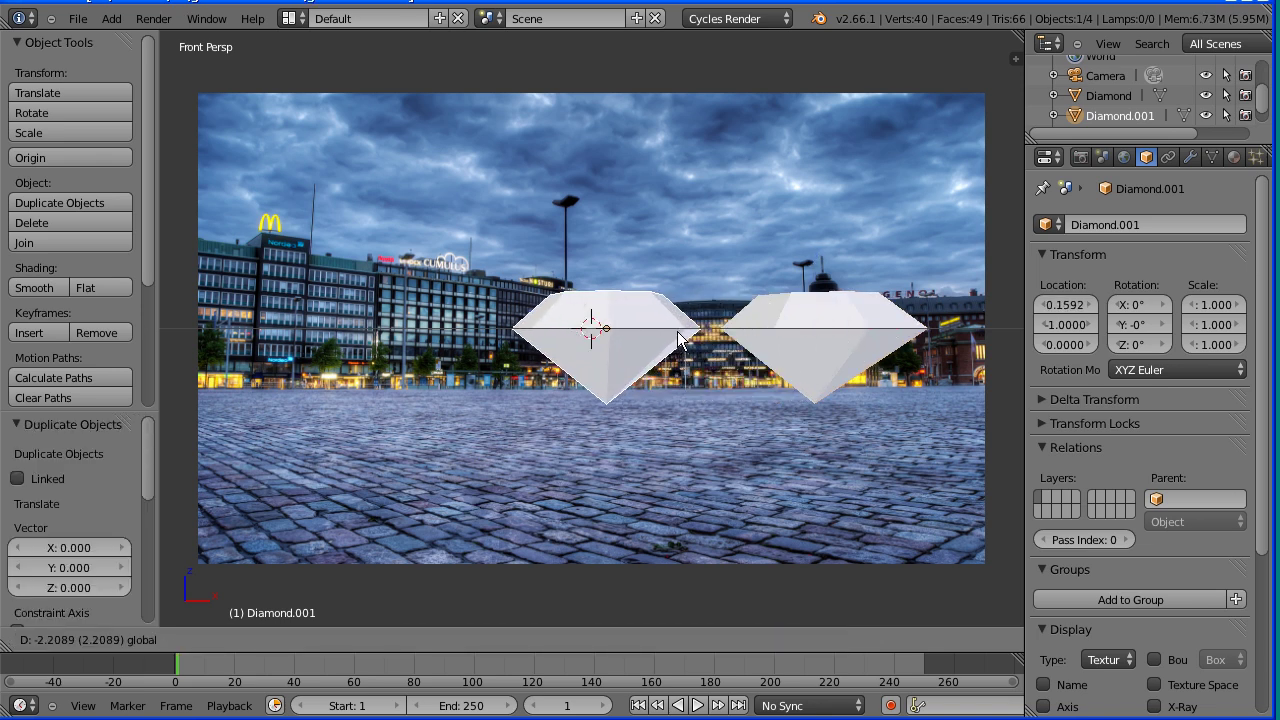
left_click(670, 335)
Step: Rename the copied gem object to 'ruby'
left_click(1097, 226)
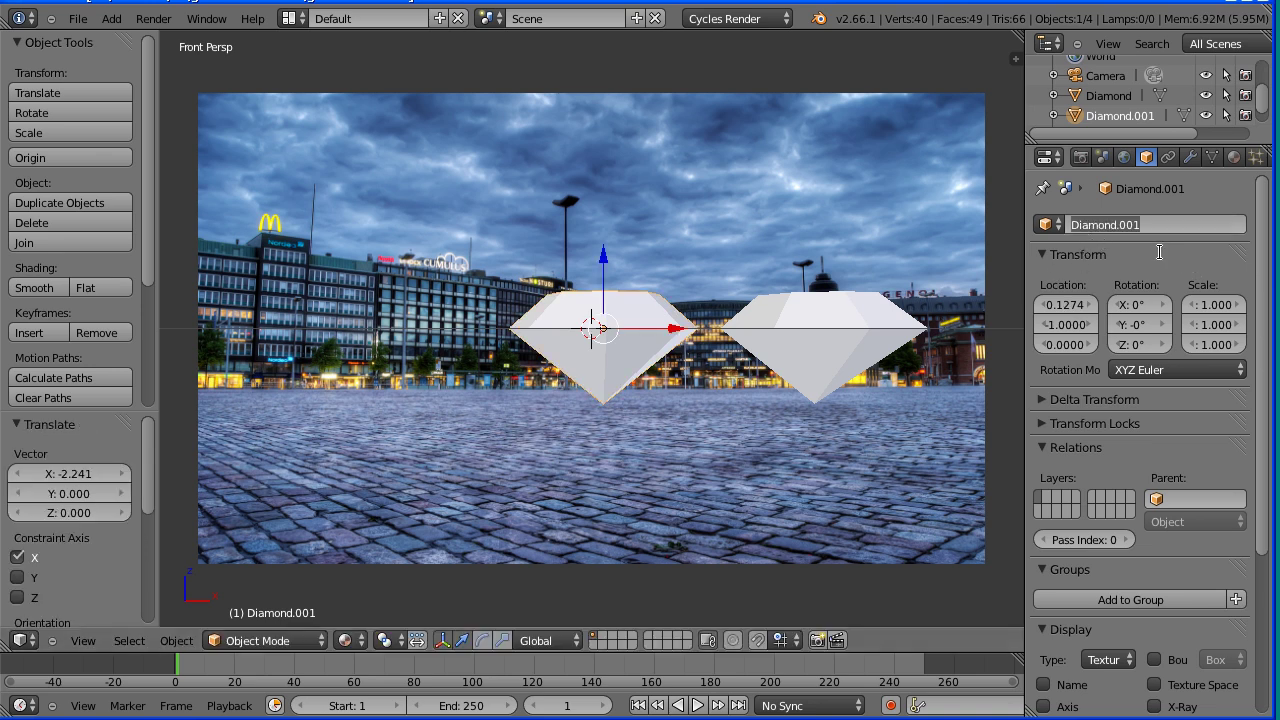
type("ruby")
key("Return")
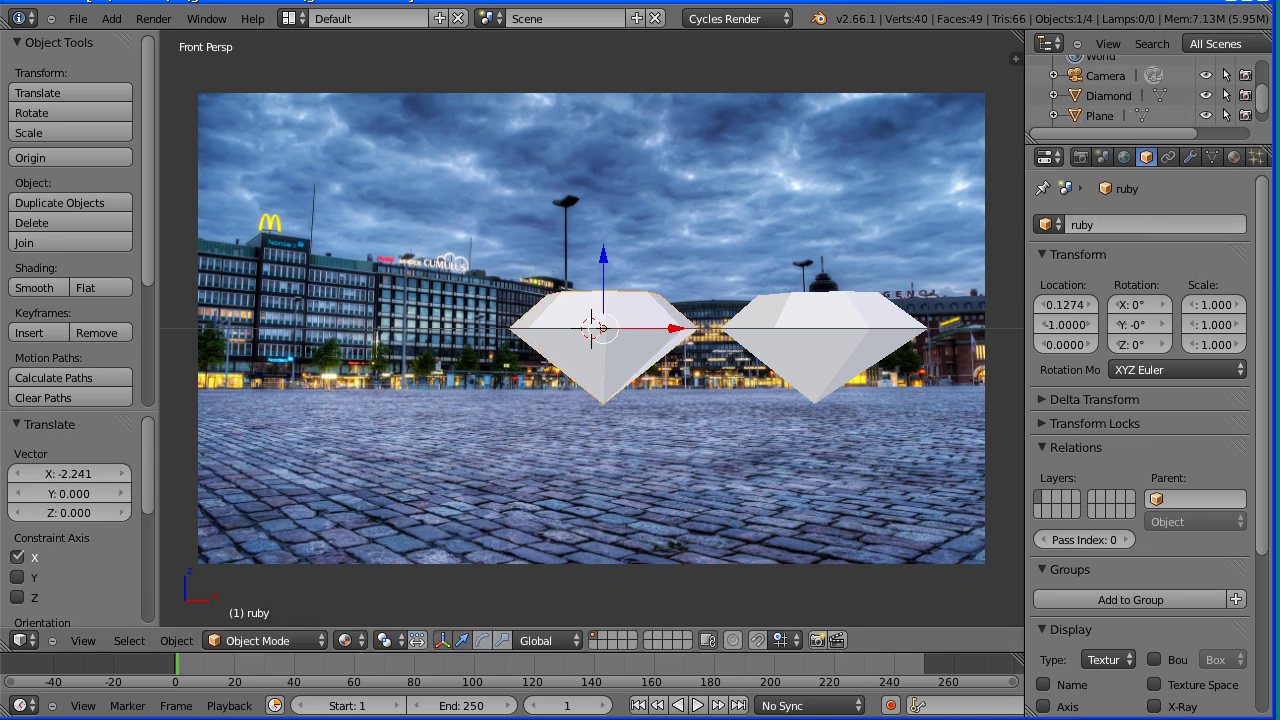
left_click(1234, 158)
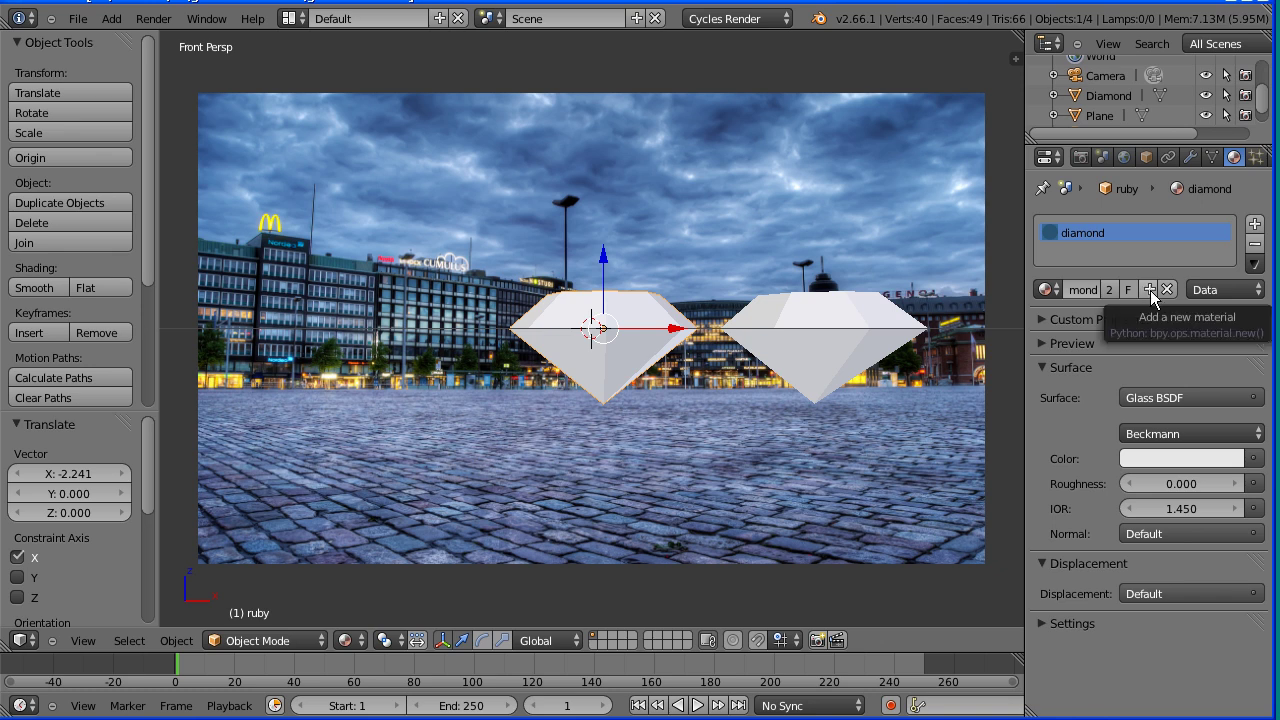
Step: Make a single-user copy of the glass material and name it 'ruby'
left_click(1151, 290)
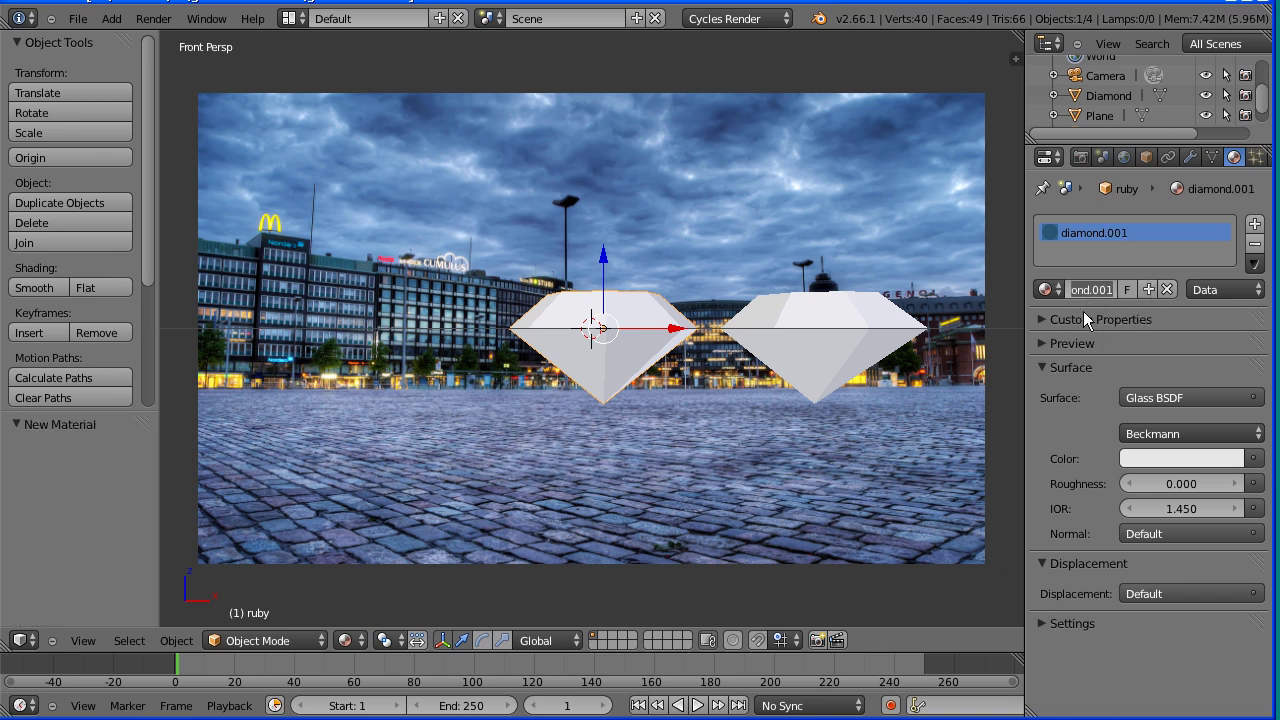
type("ruby")
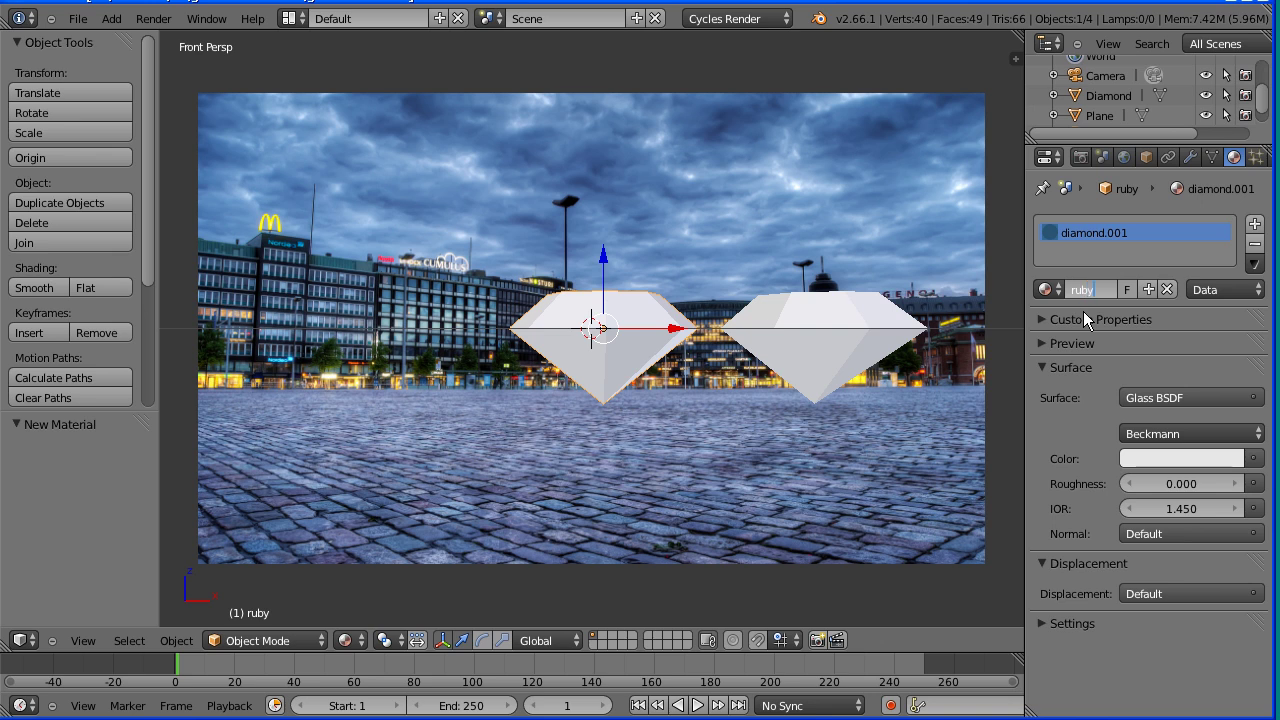
key("Return")
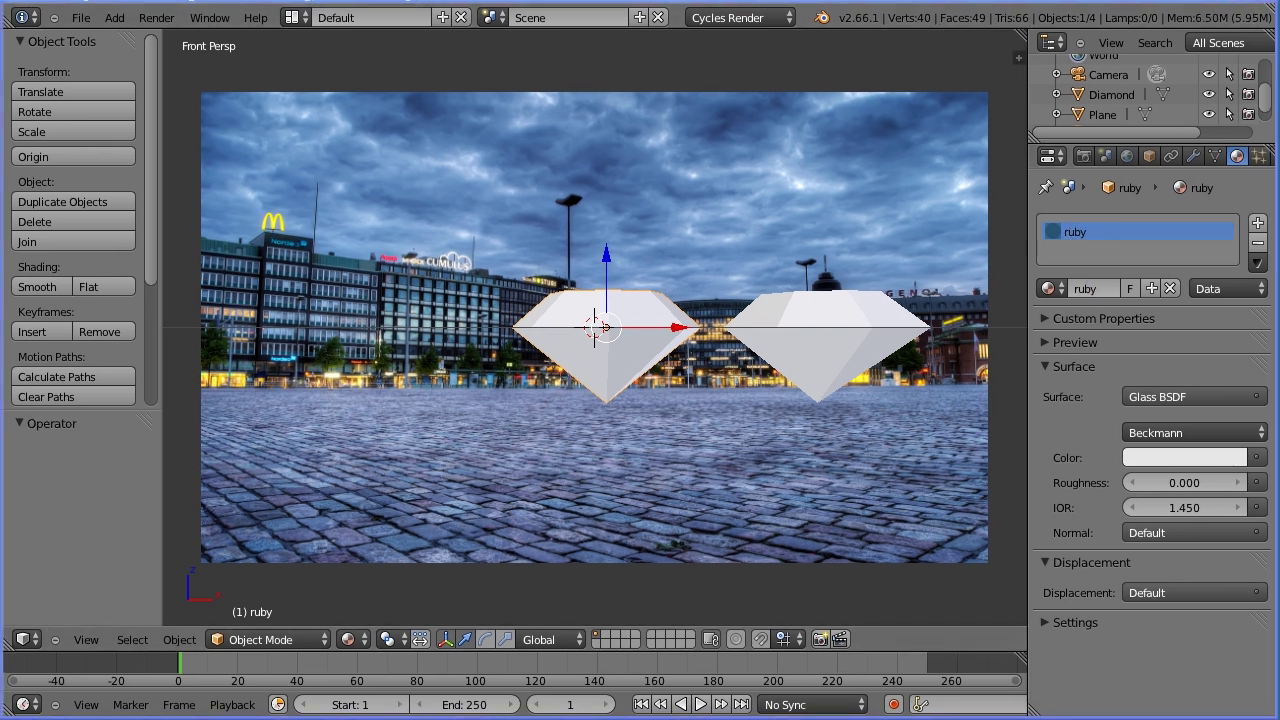
Step: Split the 3D view and turn the right half into a UV/Image Editor
left_click_drag(1016, 56, 713, 68)
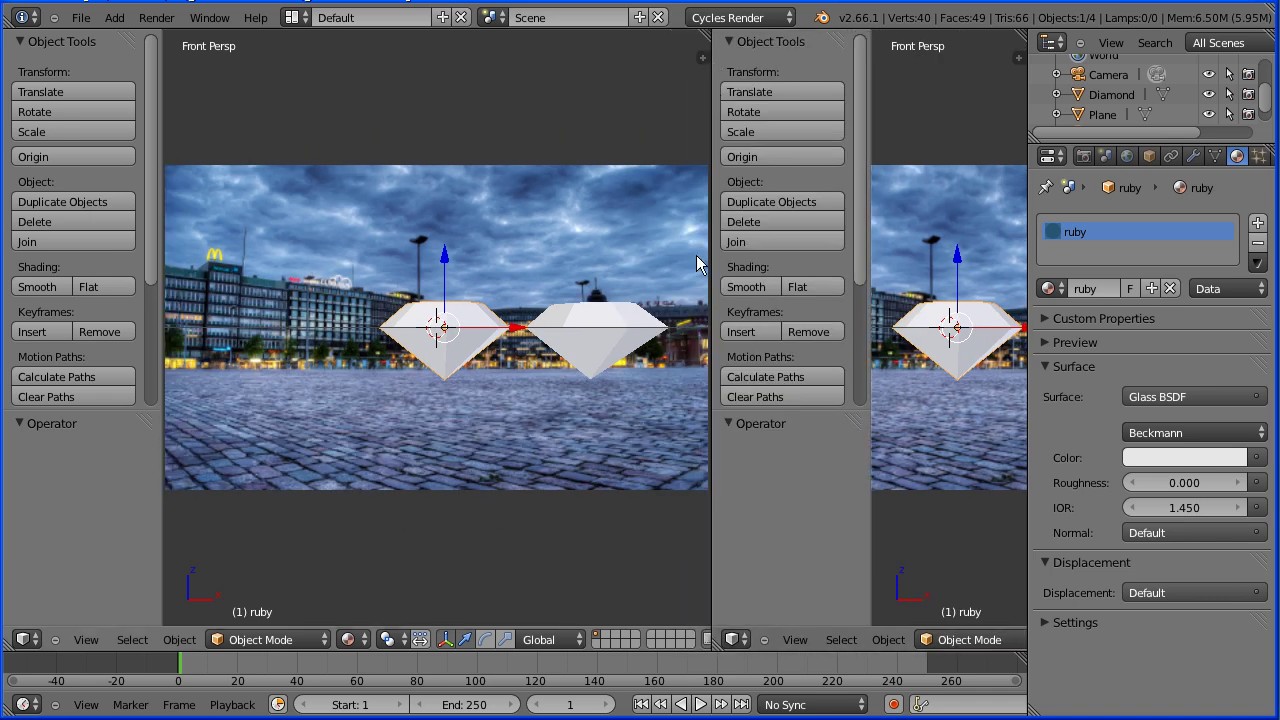
left_click(735, 639)
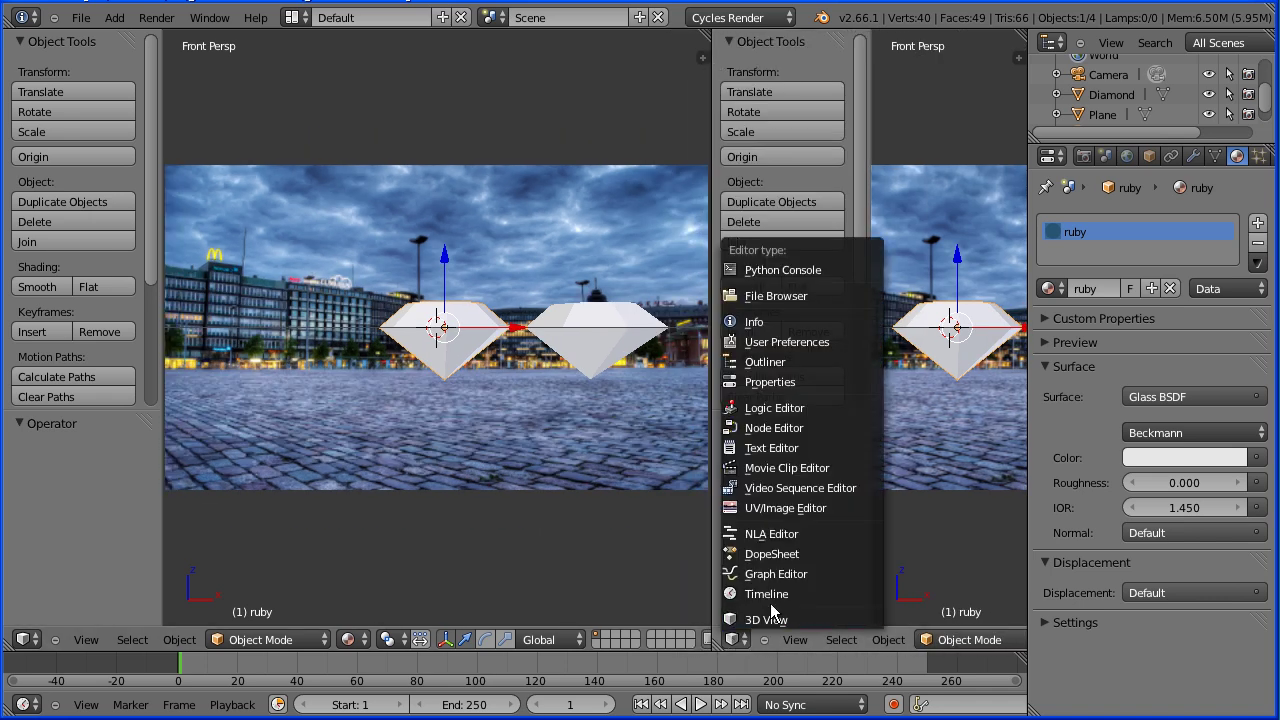
left_click(841, 512)
Step: Load ruby.jpg from the recent uv folder as a reference image
left_click(844, 638)
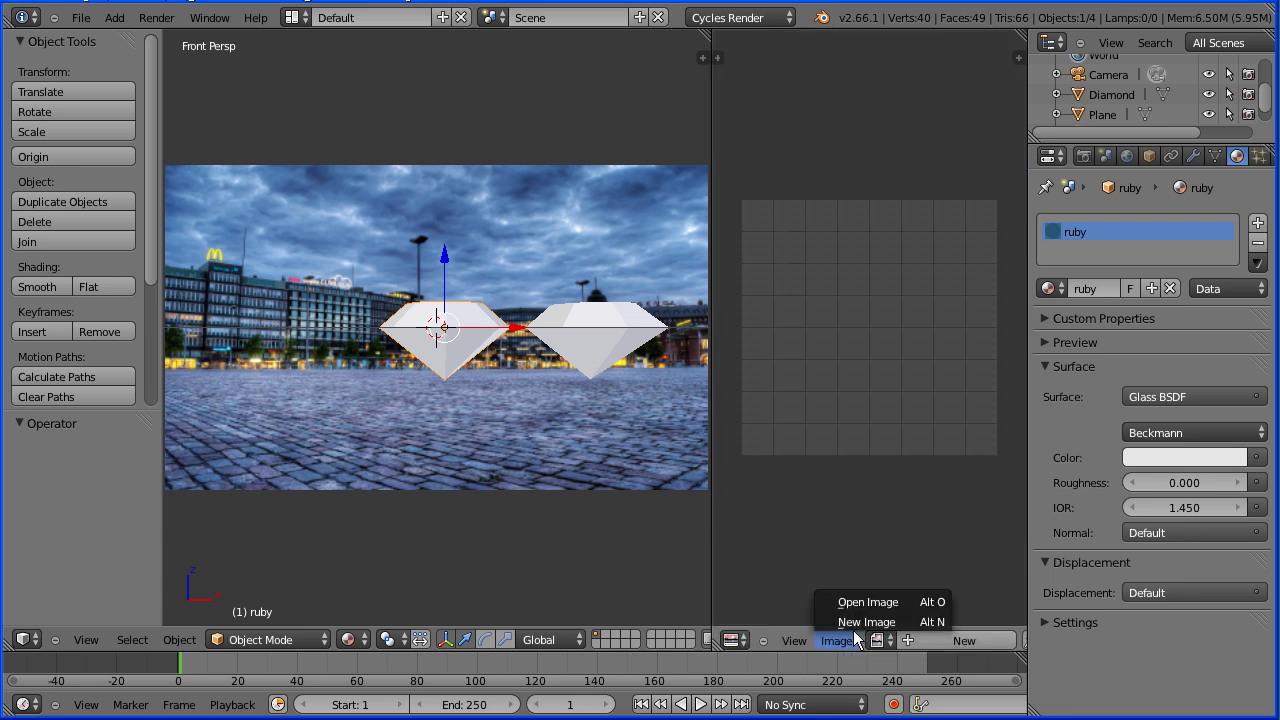
left_click(873, 602)
left_click(40, 488)
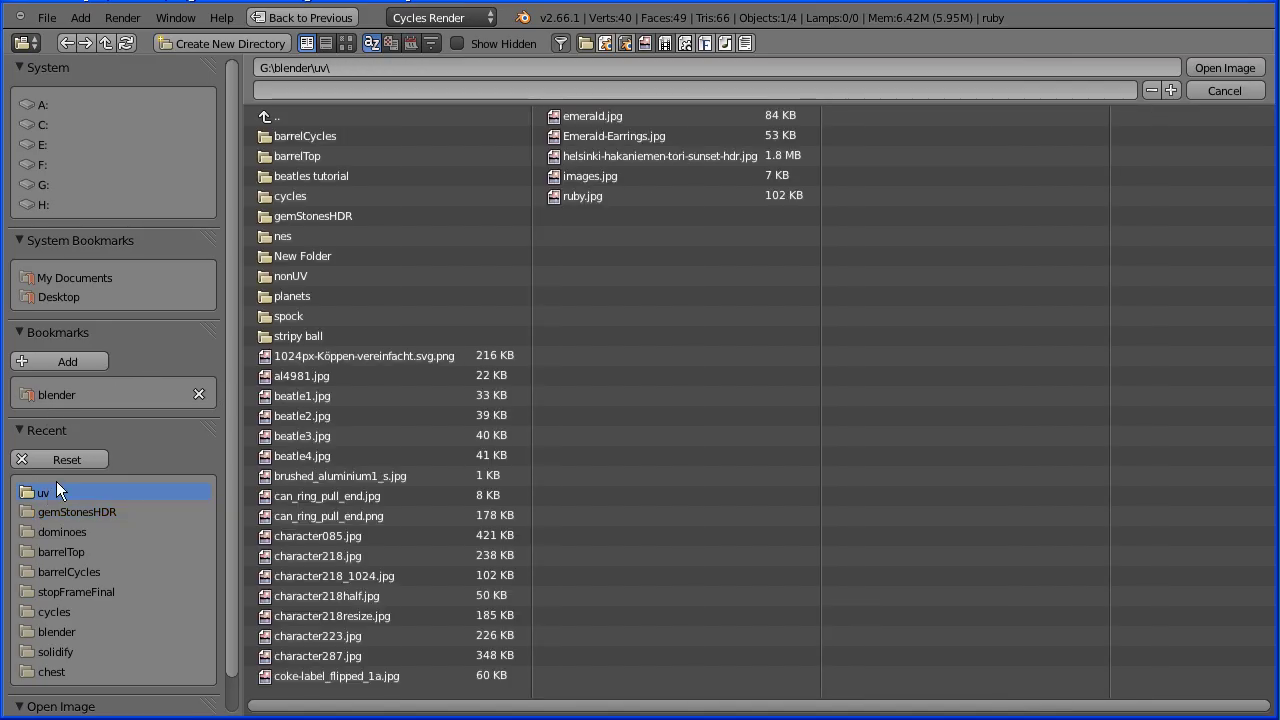
left_click(586, 196)
left_click(1204, 70)
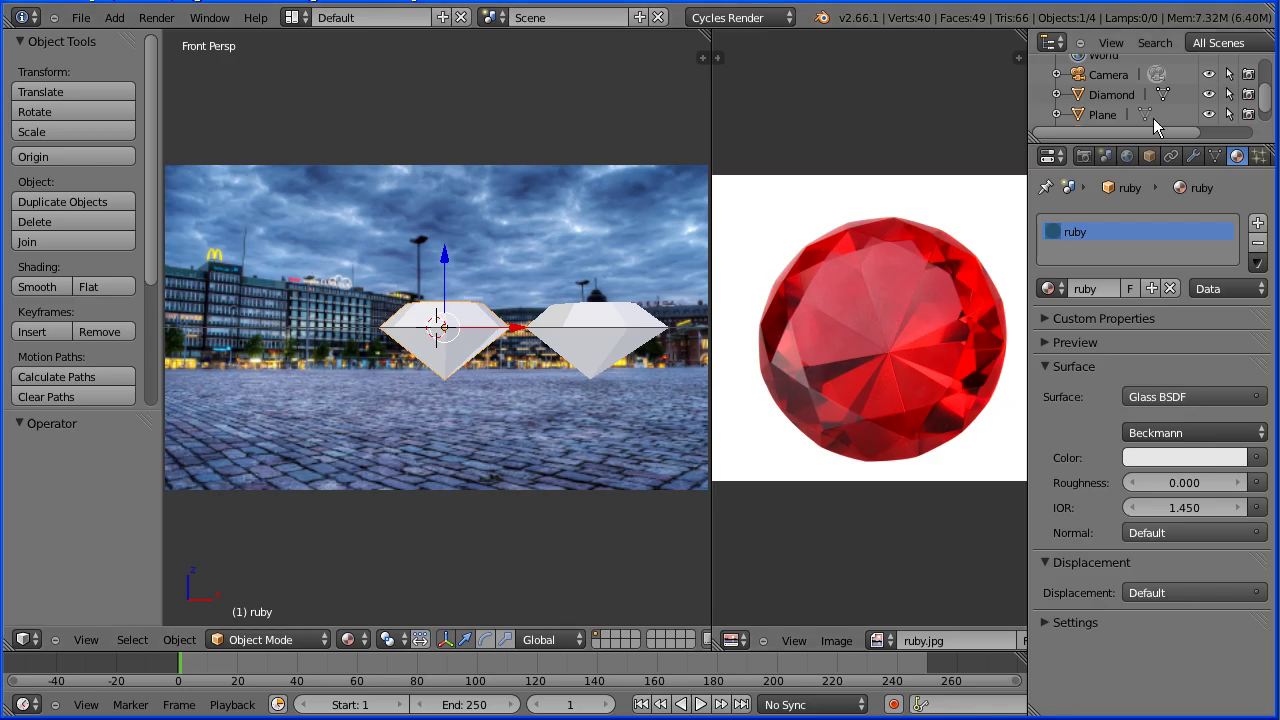
left_click(1178, 457)
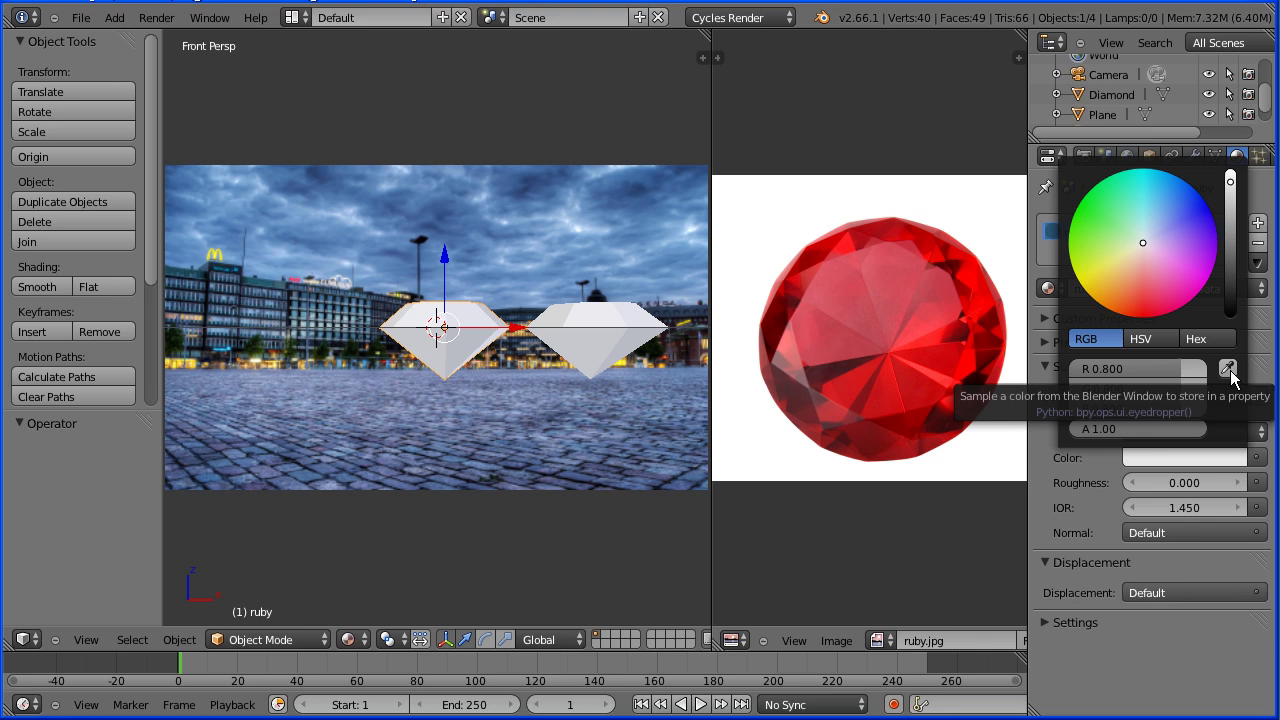
Step: Colour the ruby material red by sampling the photo, then set R 1 and B 0
left_click(1228, 370)
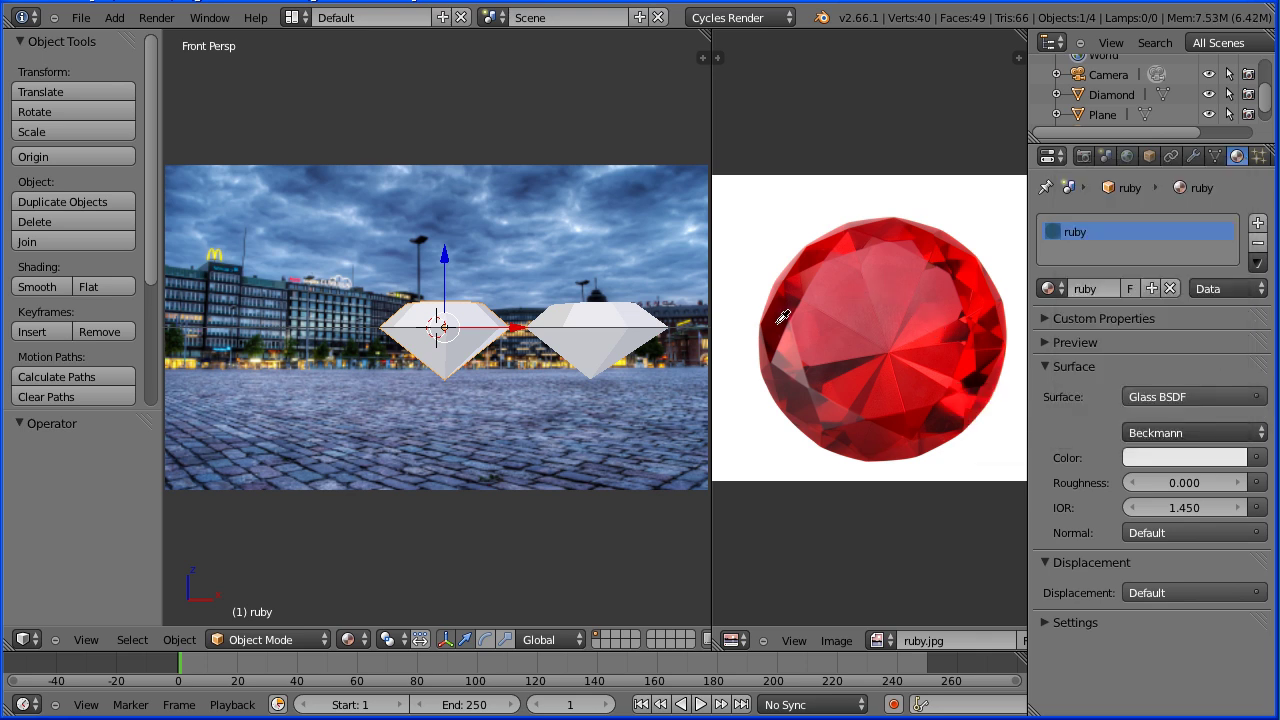
left_click(991, 298)
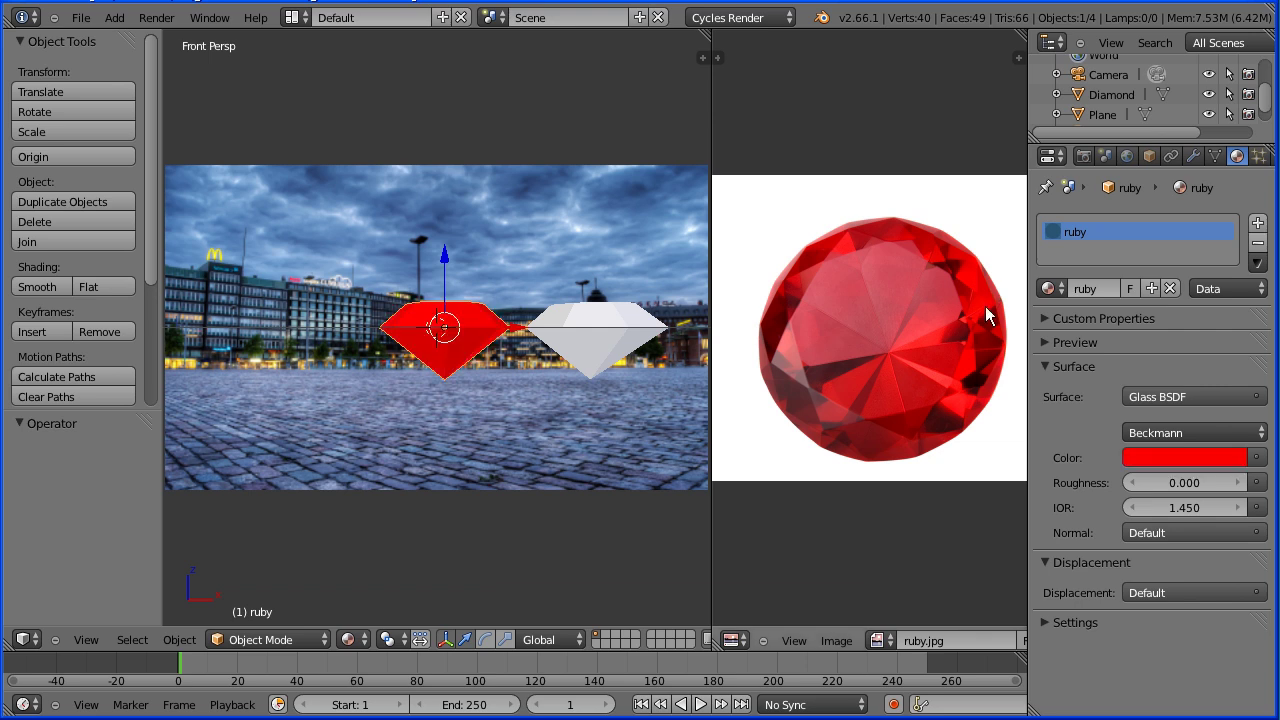
left_click(1145, 457)
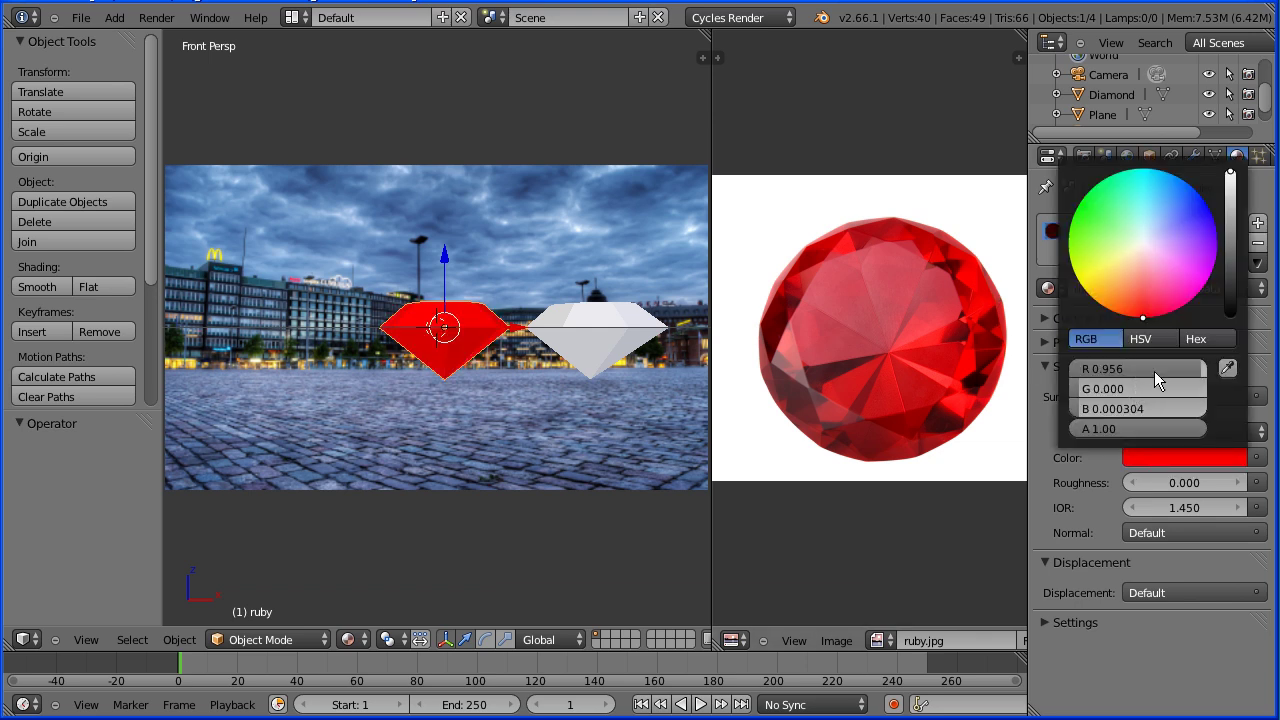
left_click_drag(1200, 370, 1210, 370)
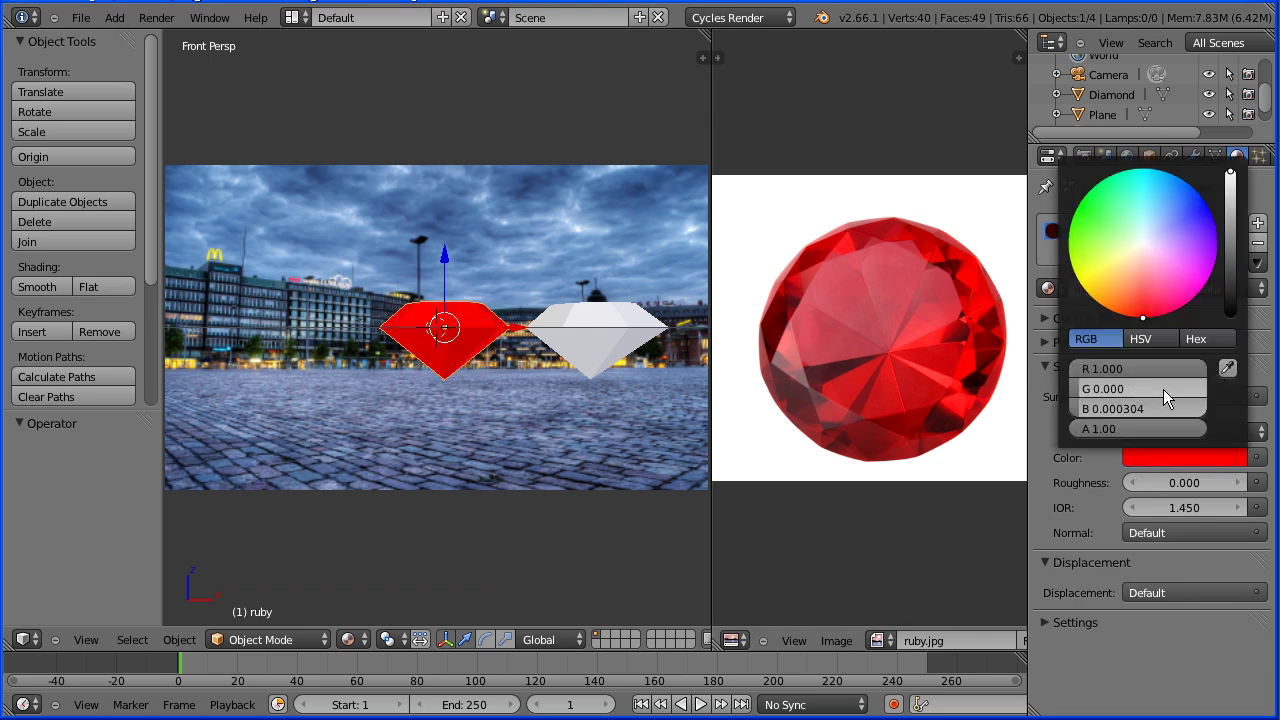
left_click_drag(1090, 416, 1077, 418)
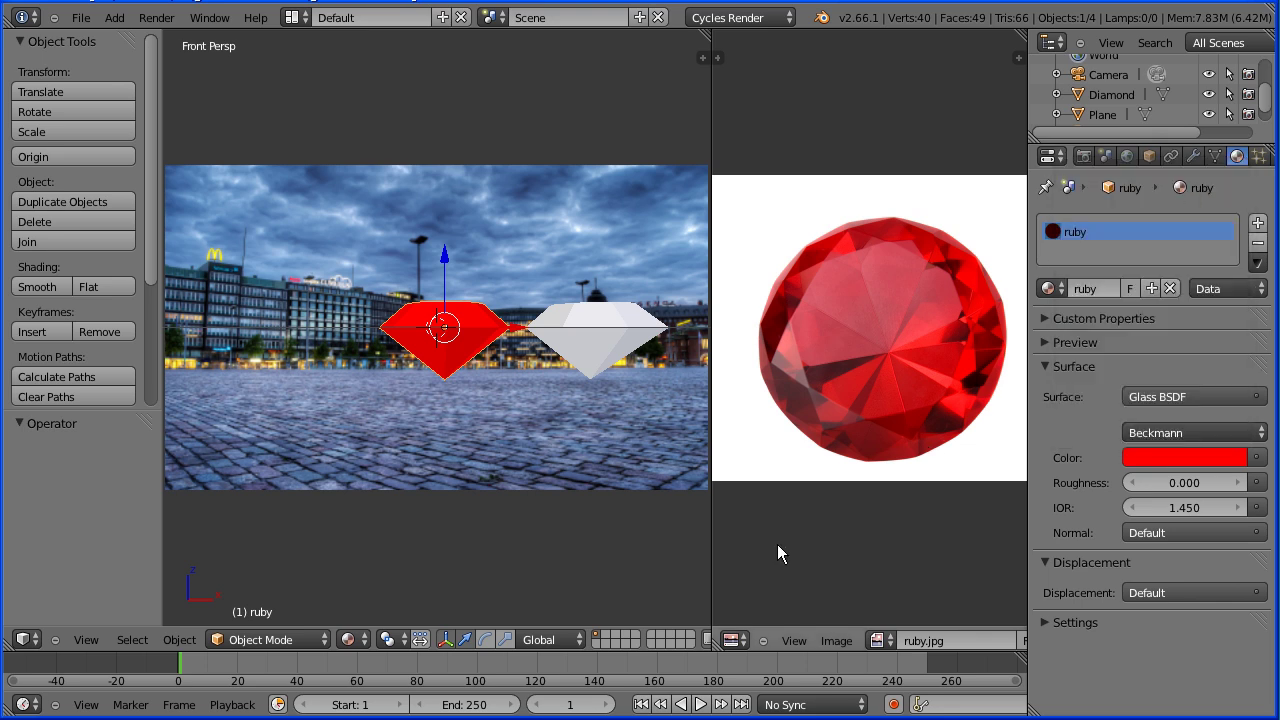
Step: Remove the photo area and preview the scene with Rendered shading
left_click_drag(708, 33, 731, 34)
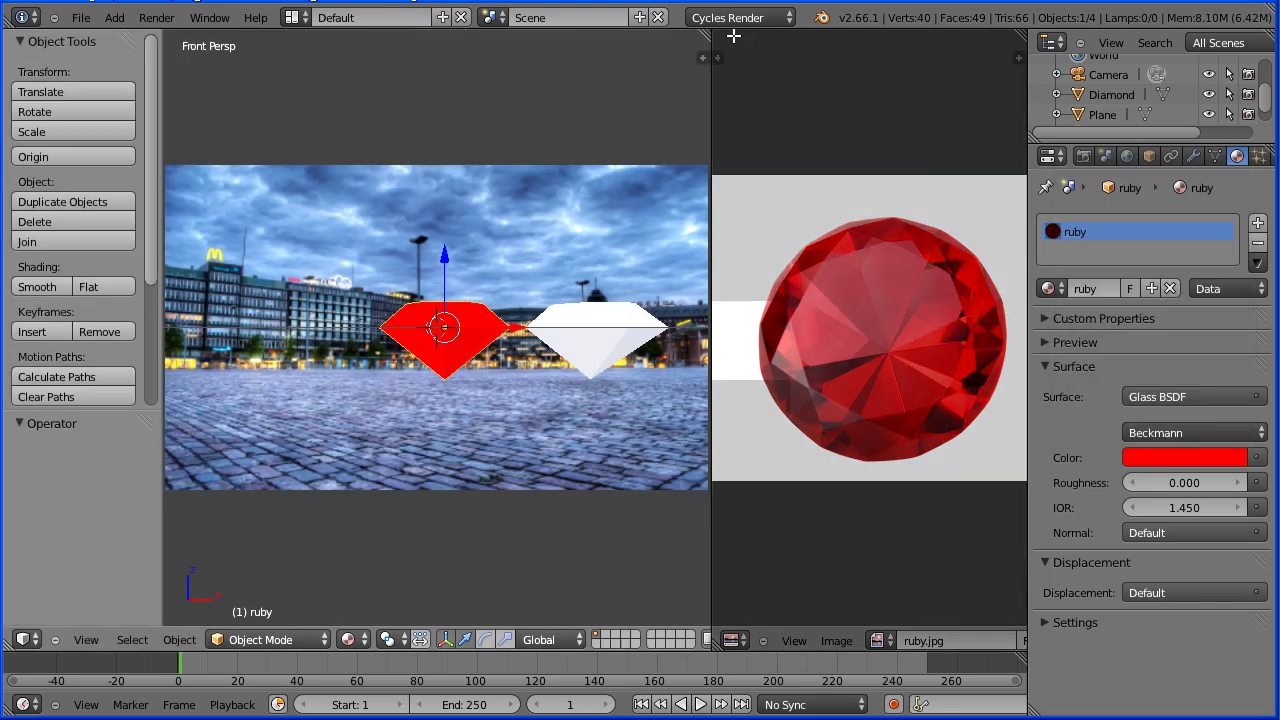
left_click(366, 642)
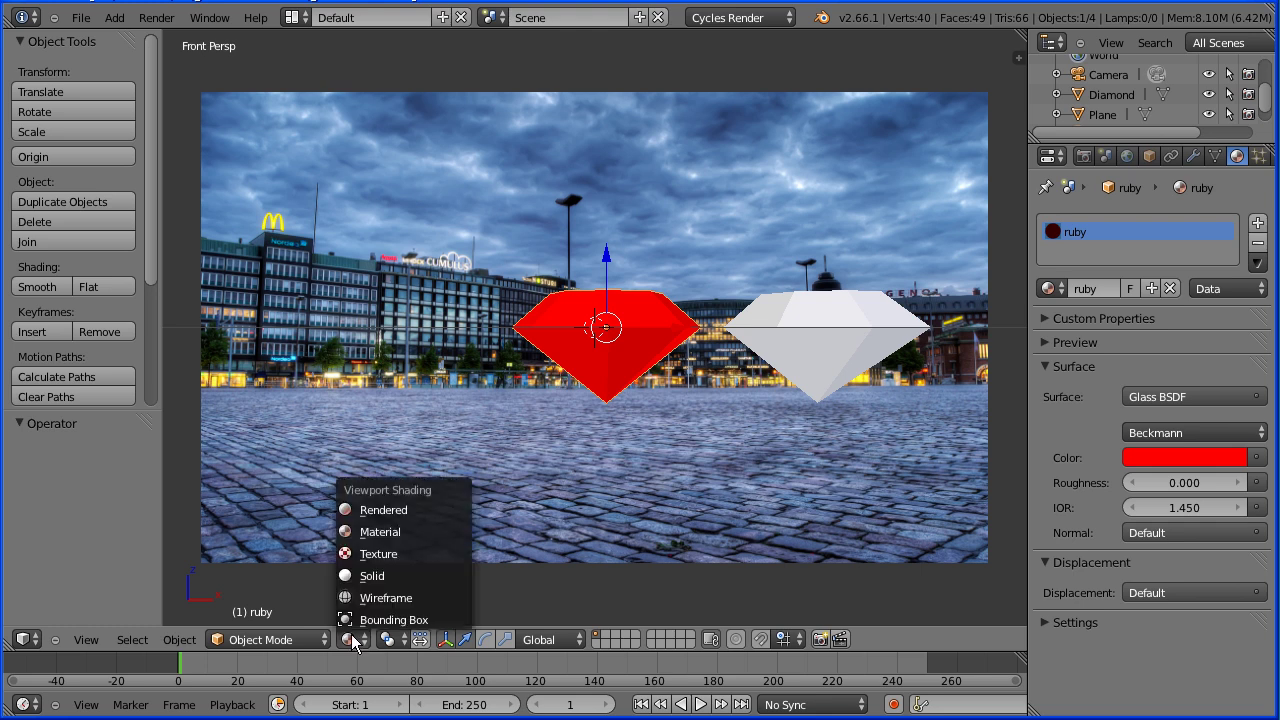
left_click(408, 506)
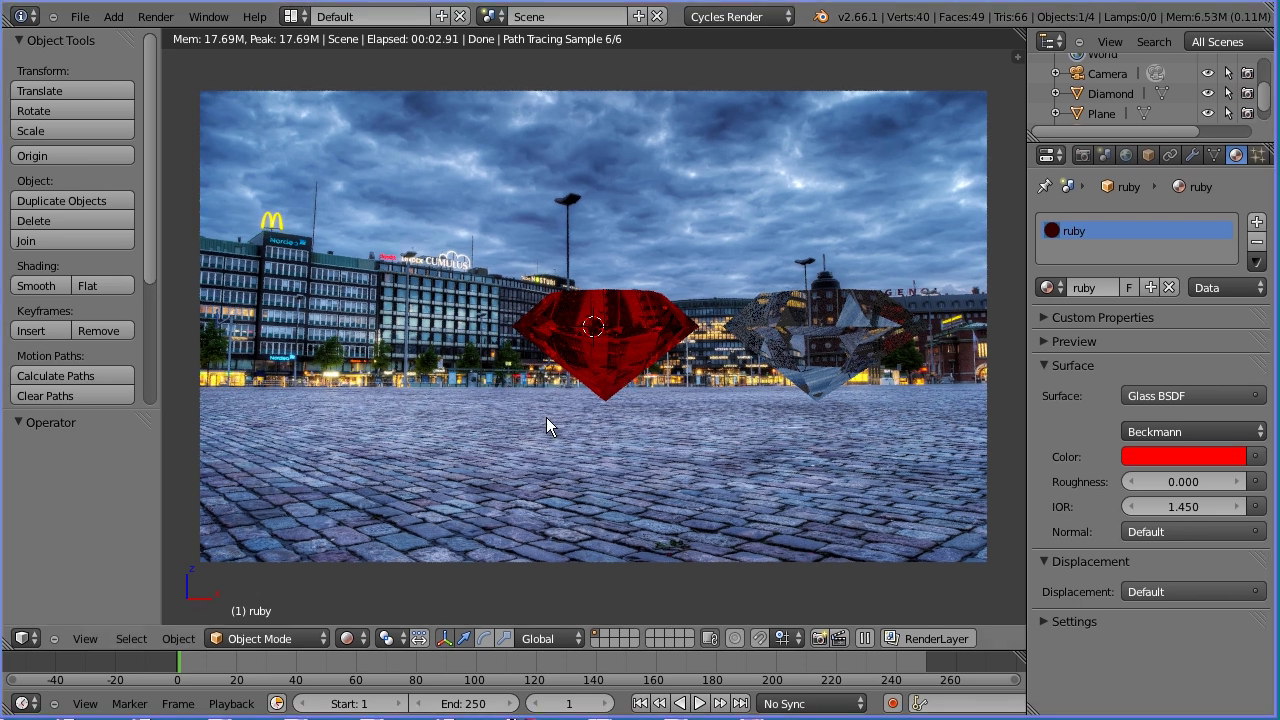
Step: Return to Material shading and add a new Gemstones Gem mesh
left_click(352, 641)
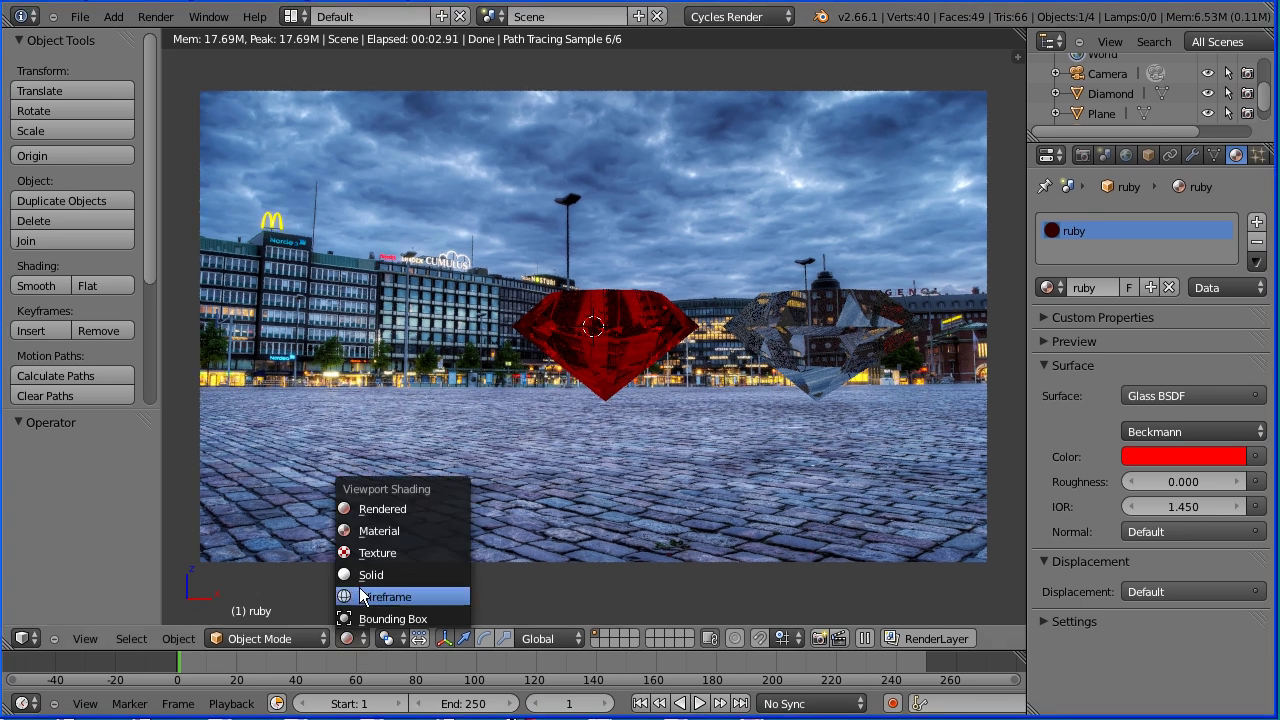
left_click(366, 538)
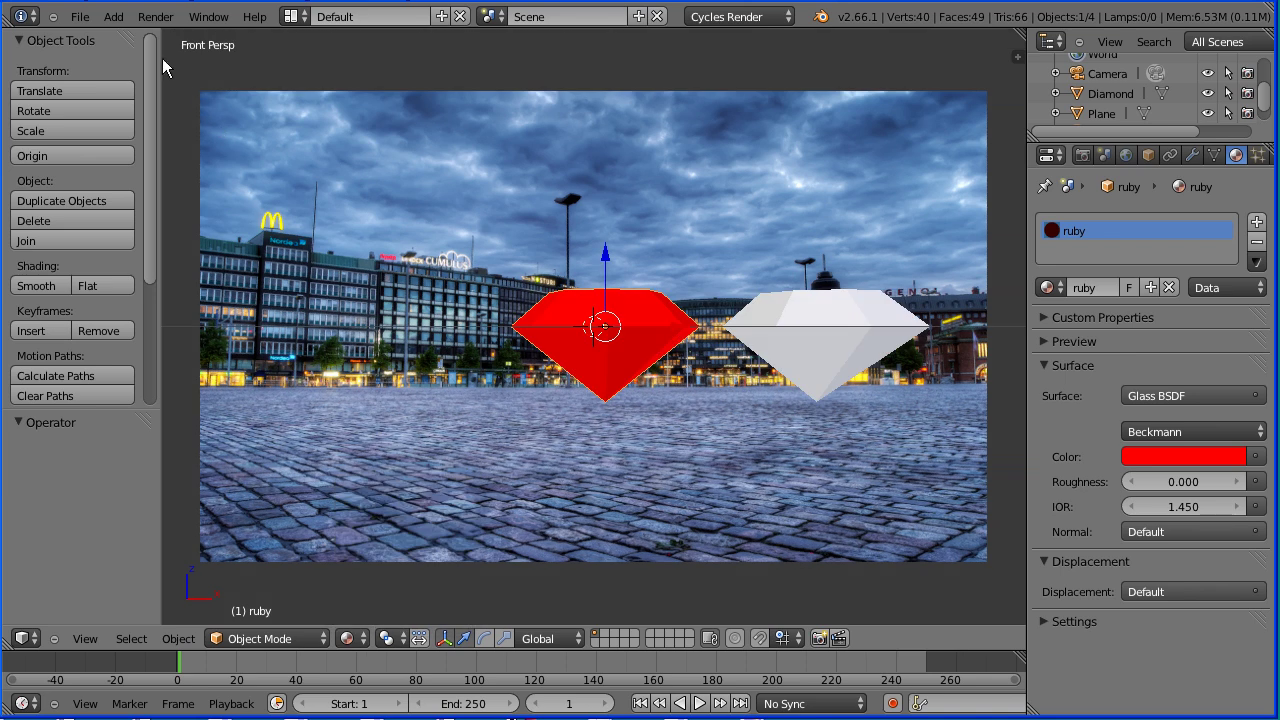
left_click(115, 17)
mouse_move(132, 37)
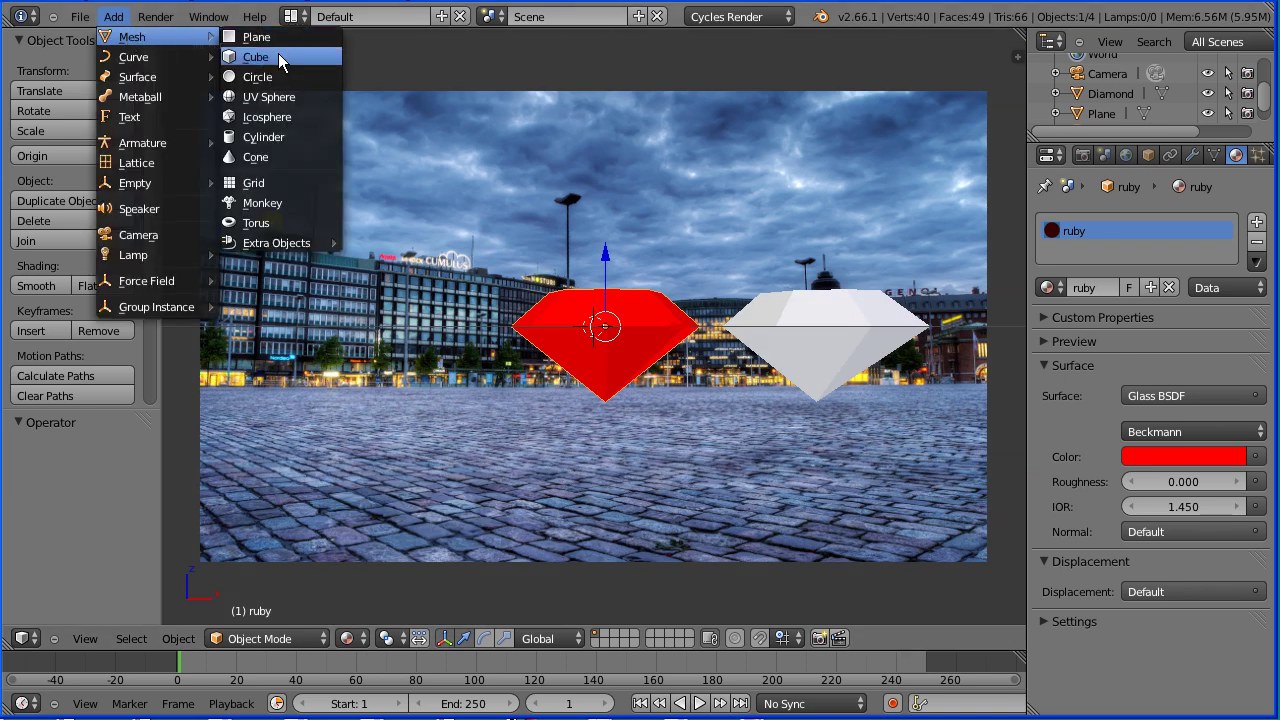
mouse_move(394, 243)
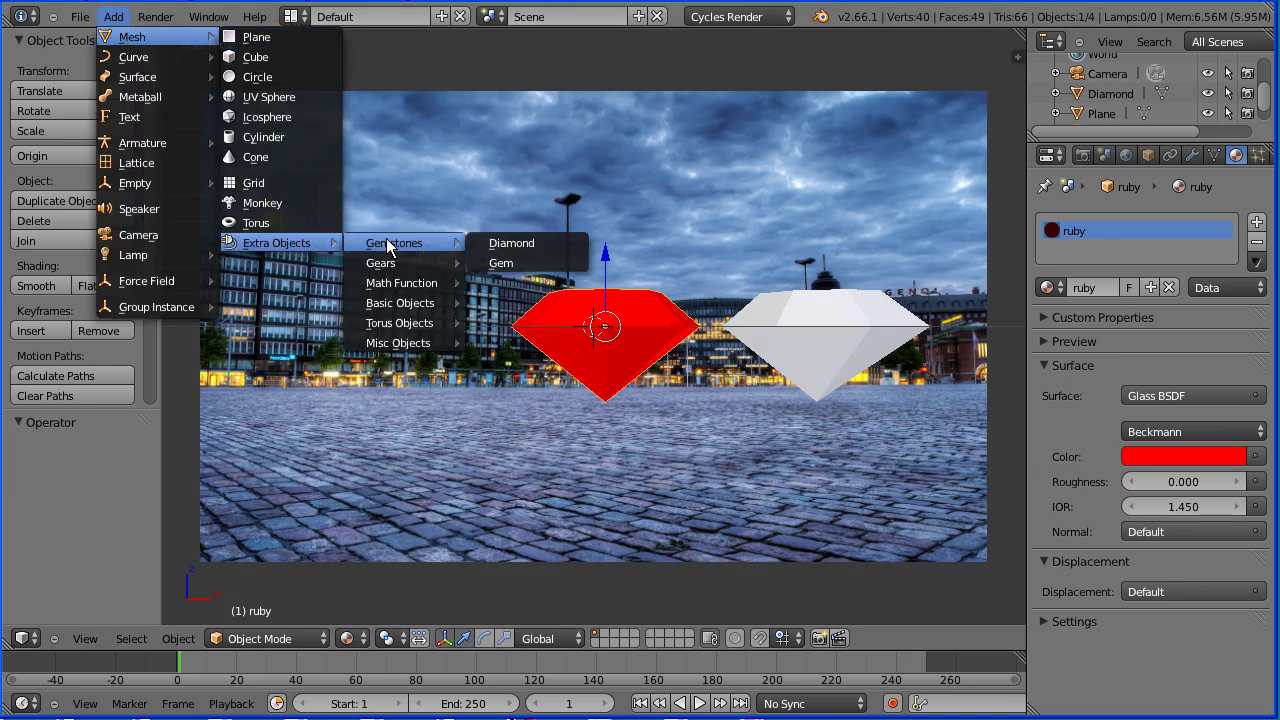
left_click(533, 268)
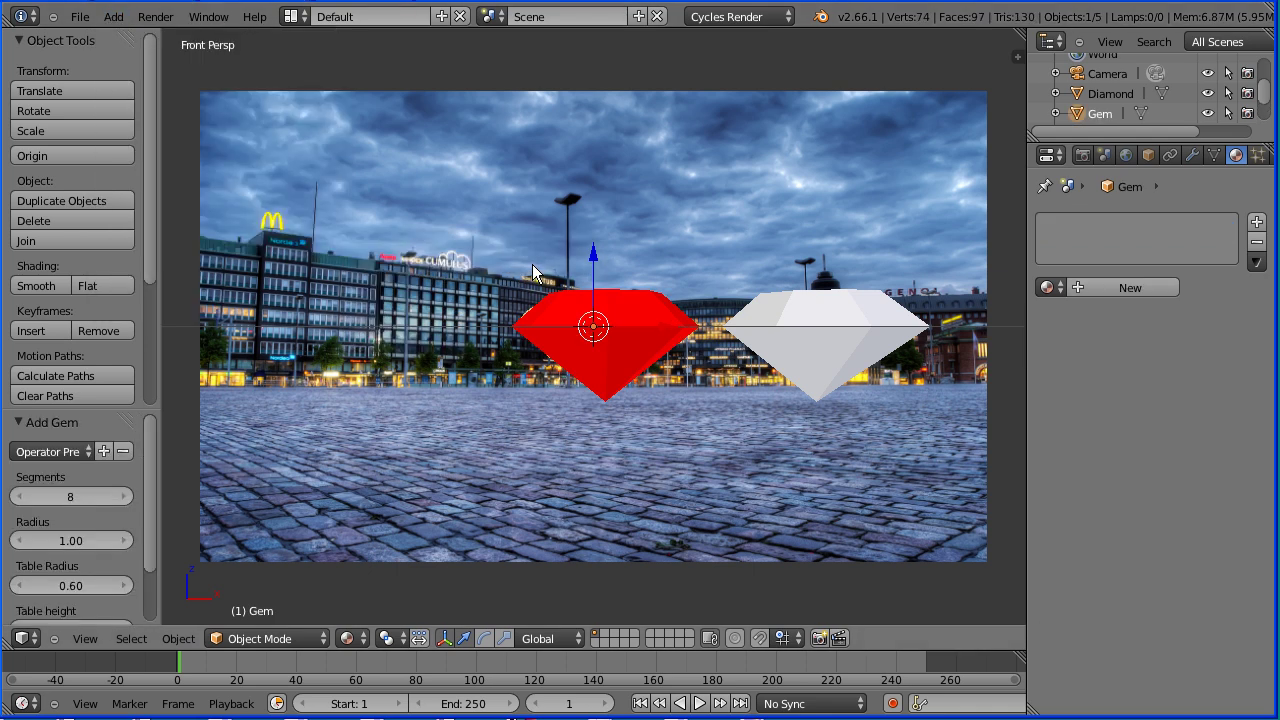
Step: Move the new gem left along X to about -2.33
key("g")
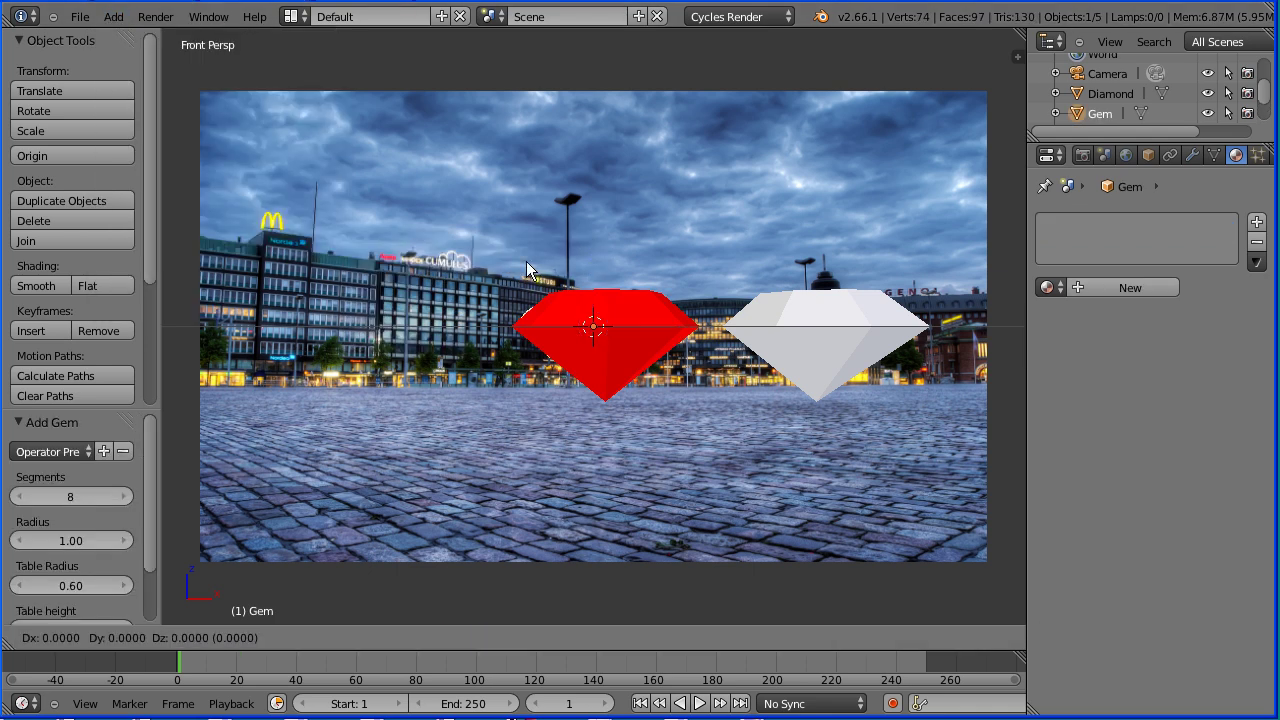
key("x")
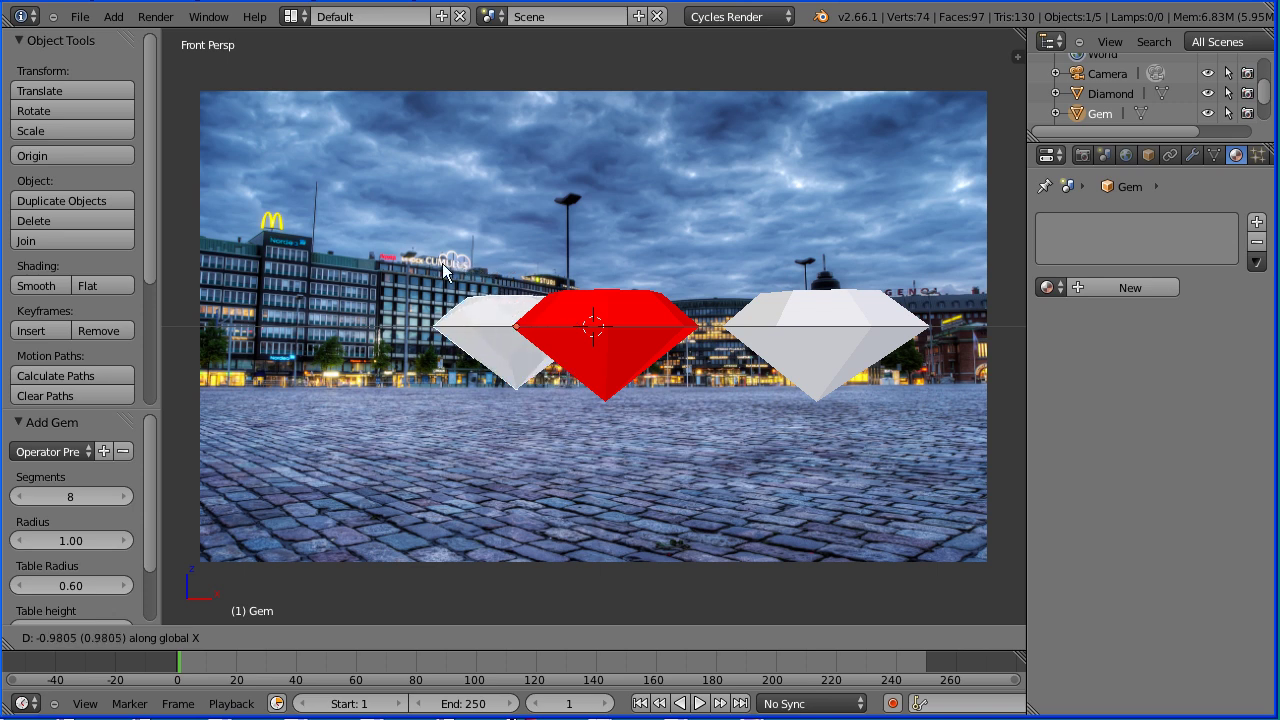
left_click(343, 263)
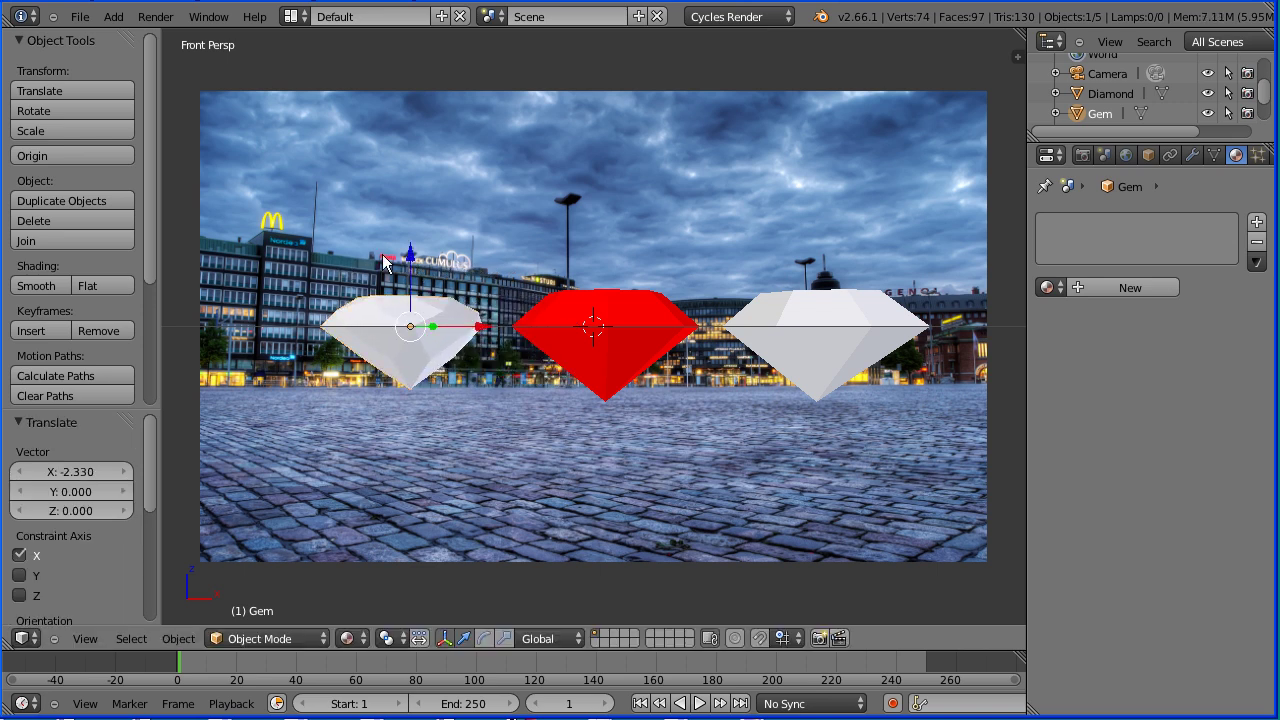
left_click(1147, 155)
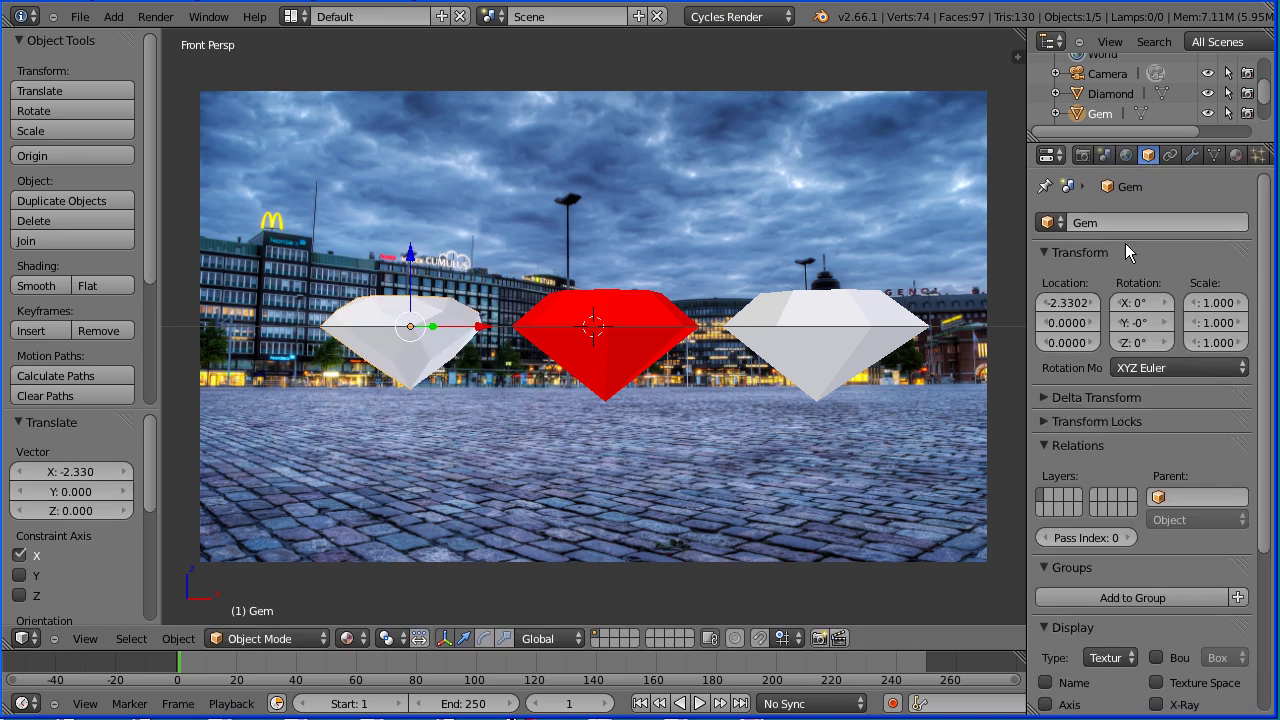
Step: Rename the Gem object to 'emerald'
left_click(1094, 226)
key("Home")
key("Delete")
key("Return")
Step: Set the emerald's Y location to -1
left_click(1068, 322)
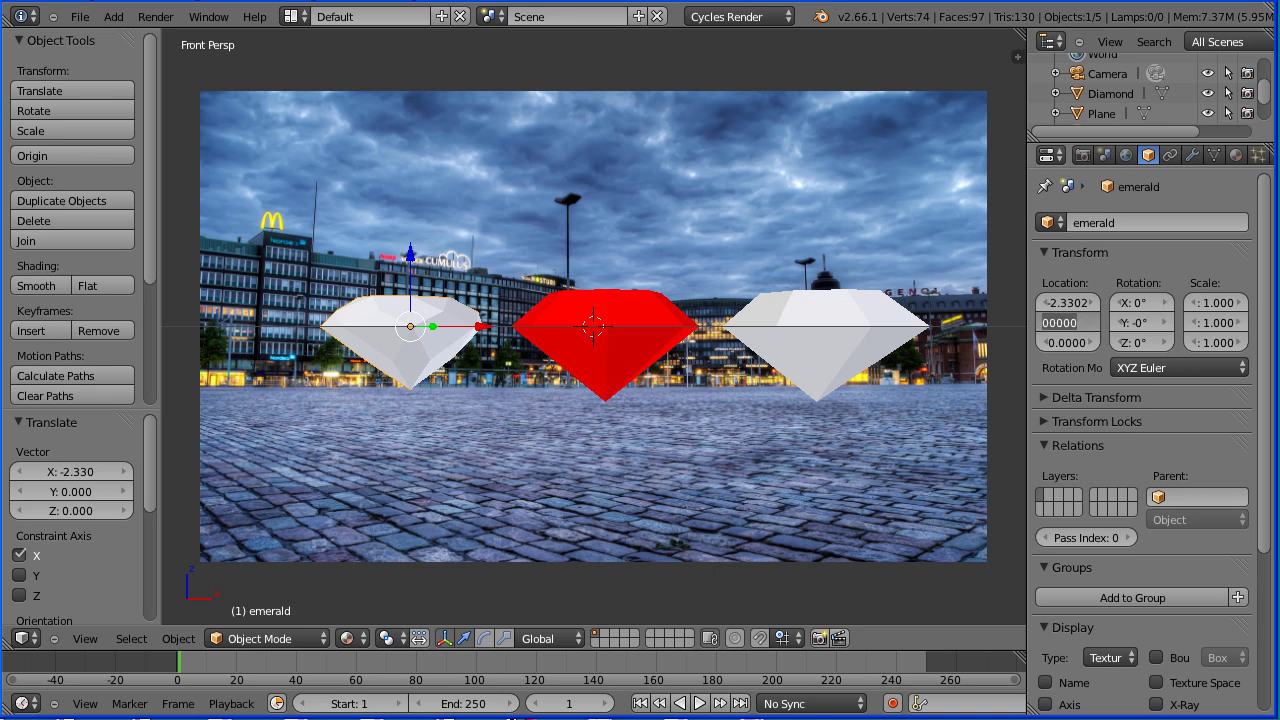
key("BackSpace")
type("1.")
key("Return")
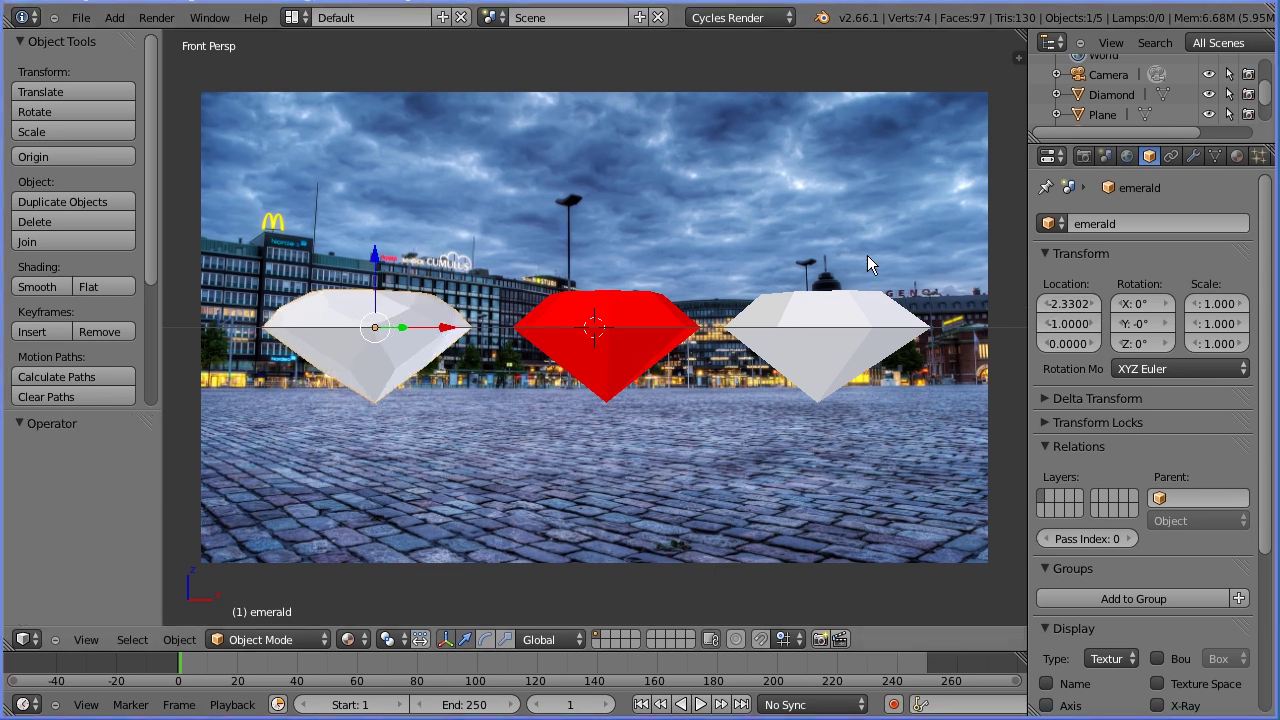
Step: Assign the ruby material to the emerald as its own single-user copy, ruby.001
left_click(1237, 157)
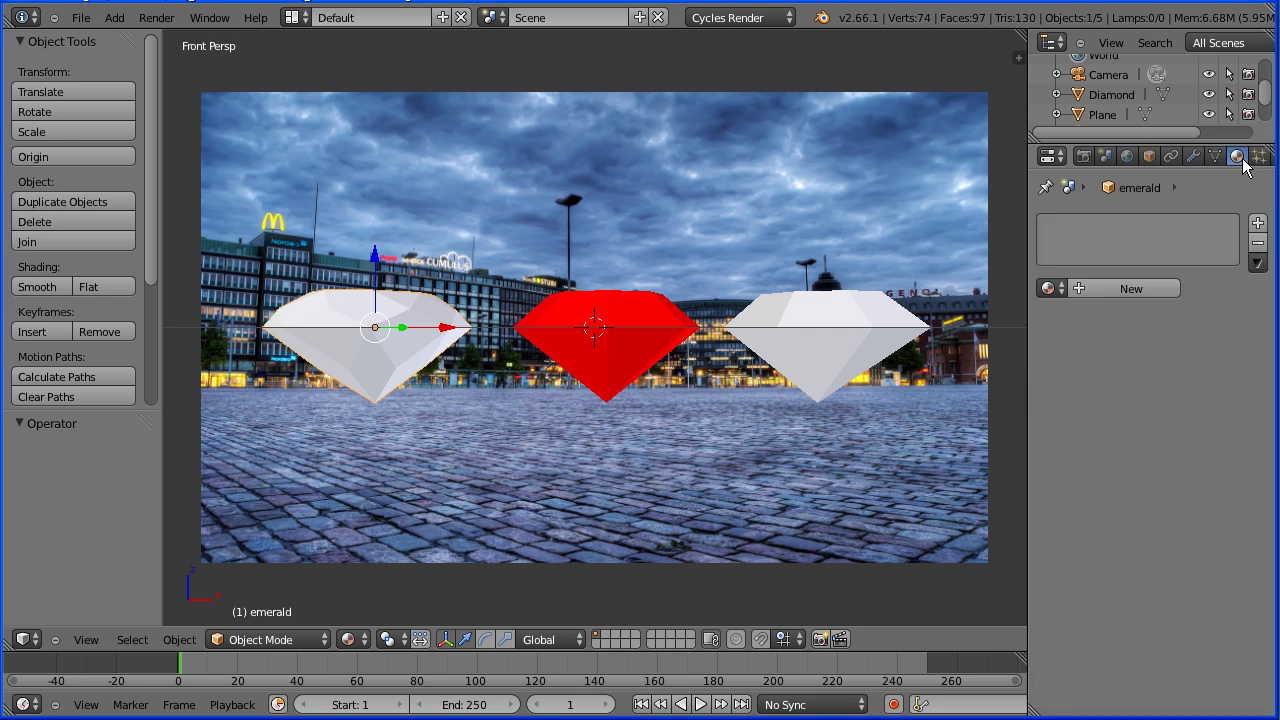
left_click(1052, 293)
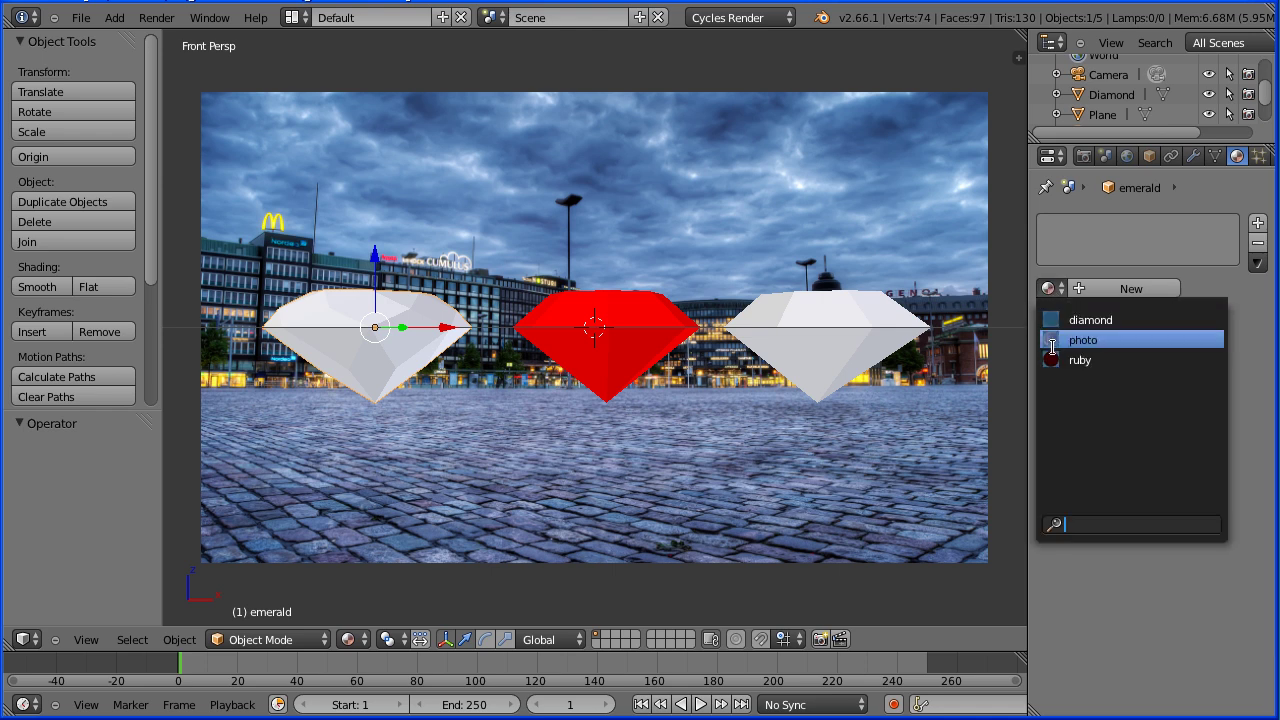
left_click(1152, 360)
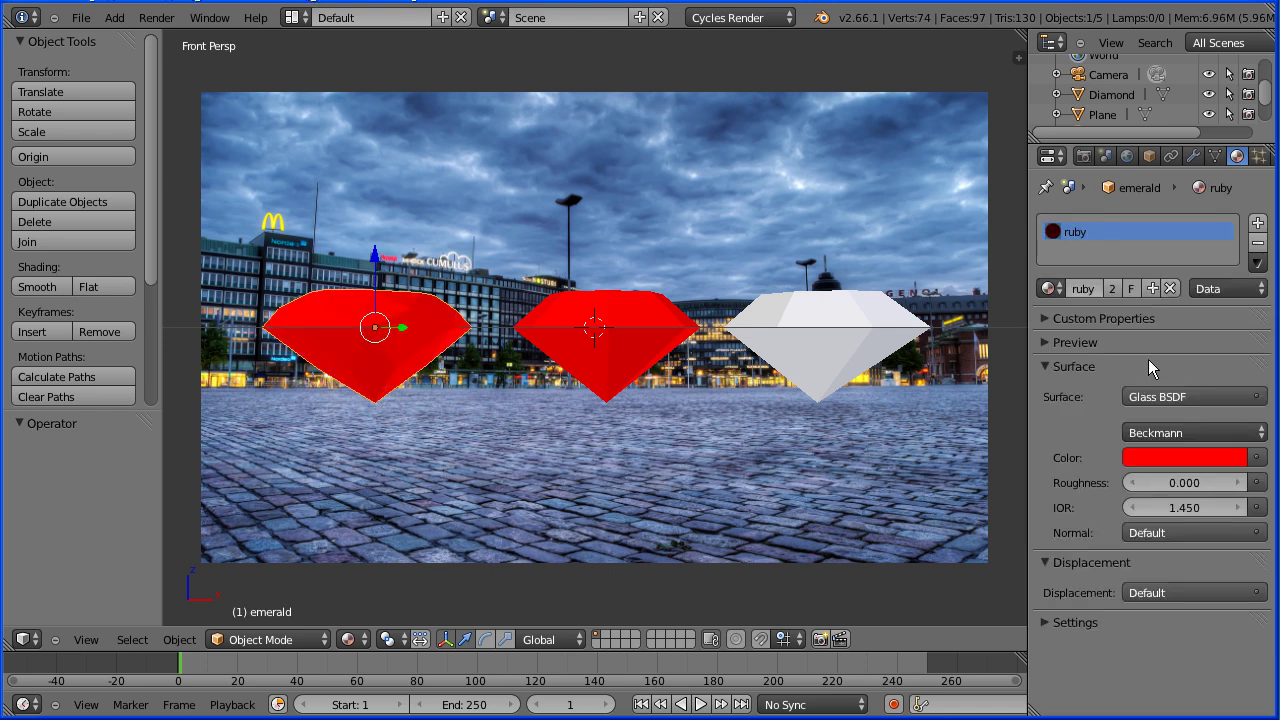
left_click(1154, 290)
Step: Rename the copied material to 'emerald' and make its glass colour bright green
double_click(1099, 288)
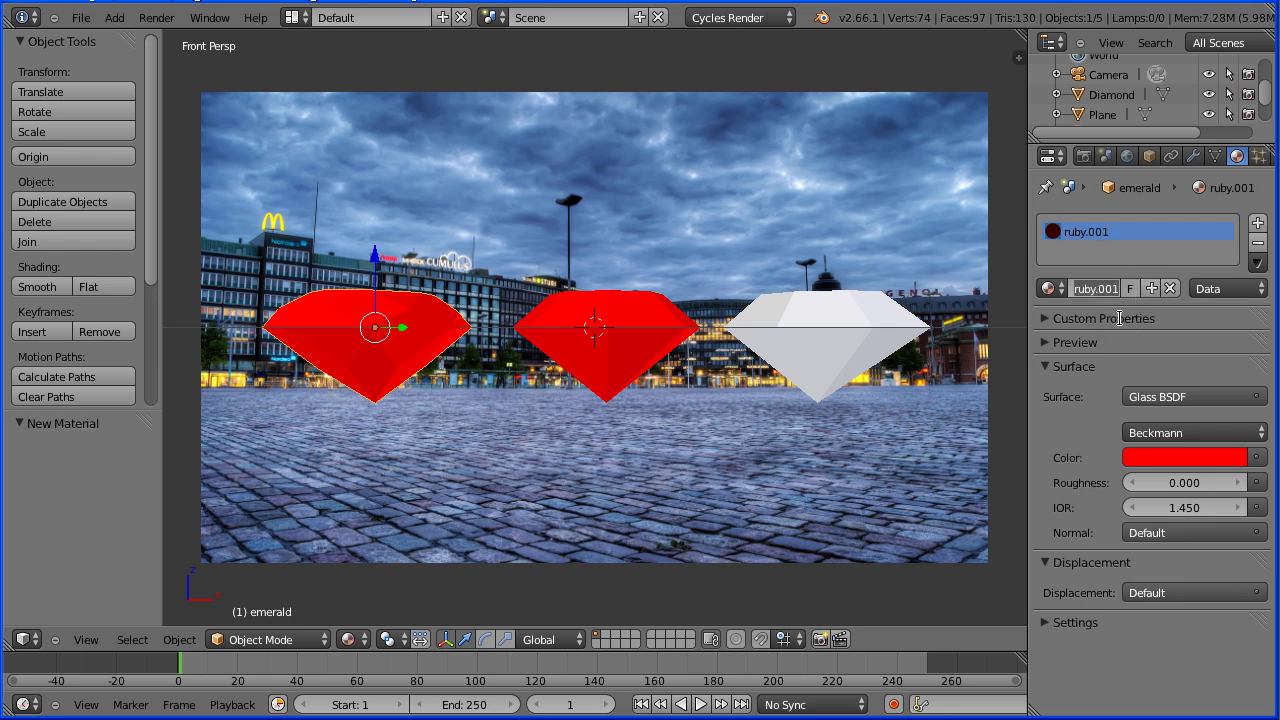
type("emeral")
type("d")
key("Return")
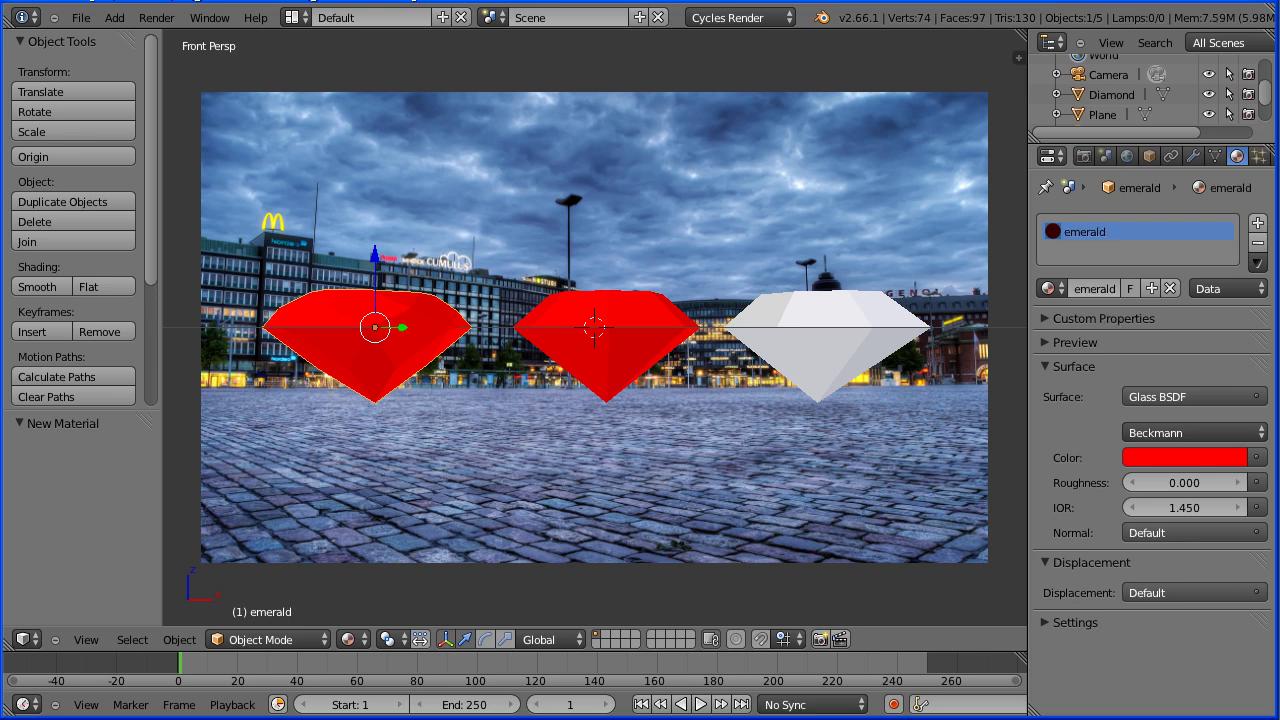
left_click(1153, 456)
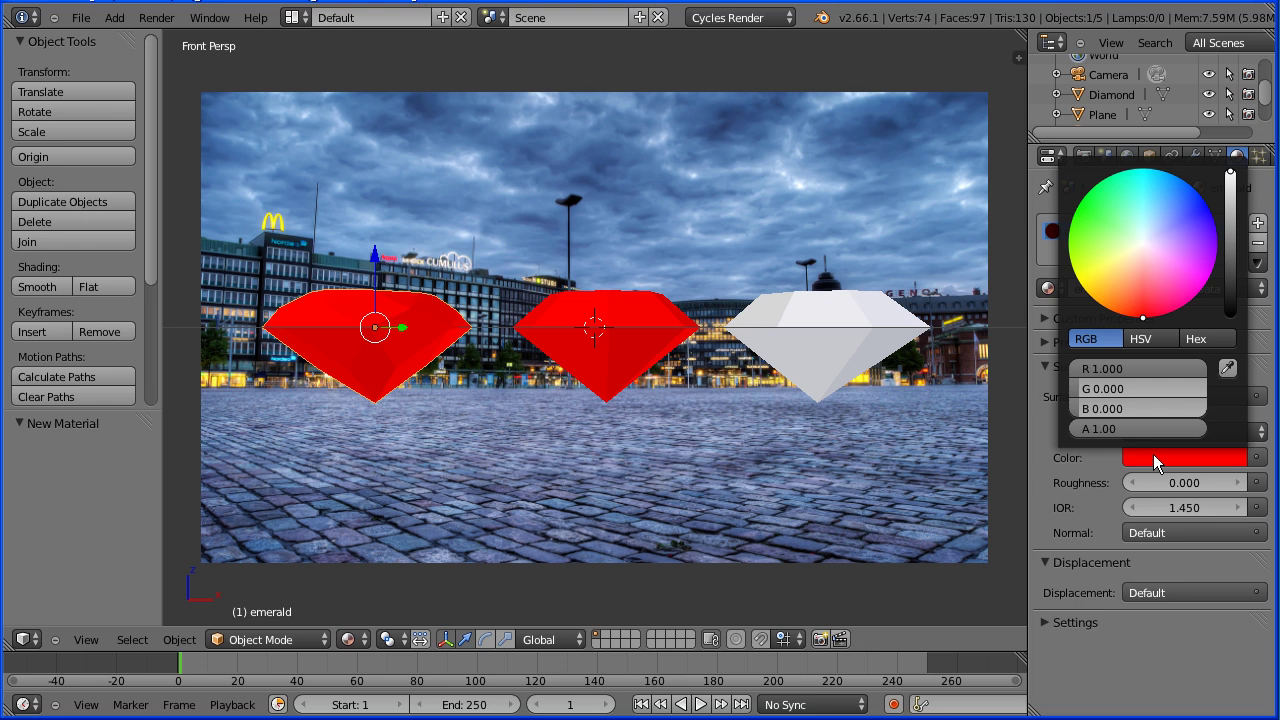
mouse_move(1134, 389)
left_mouse_down()
mouse_move(1215, 388)
mouse_move(1047, 380)
left_mouse_up()
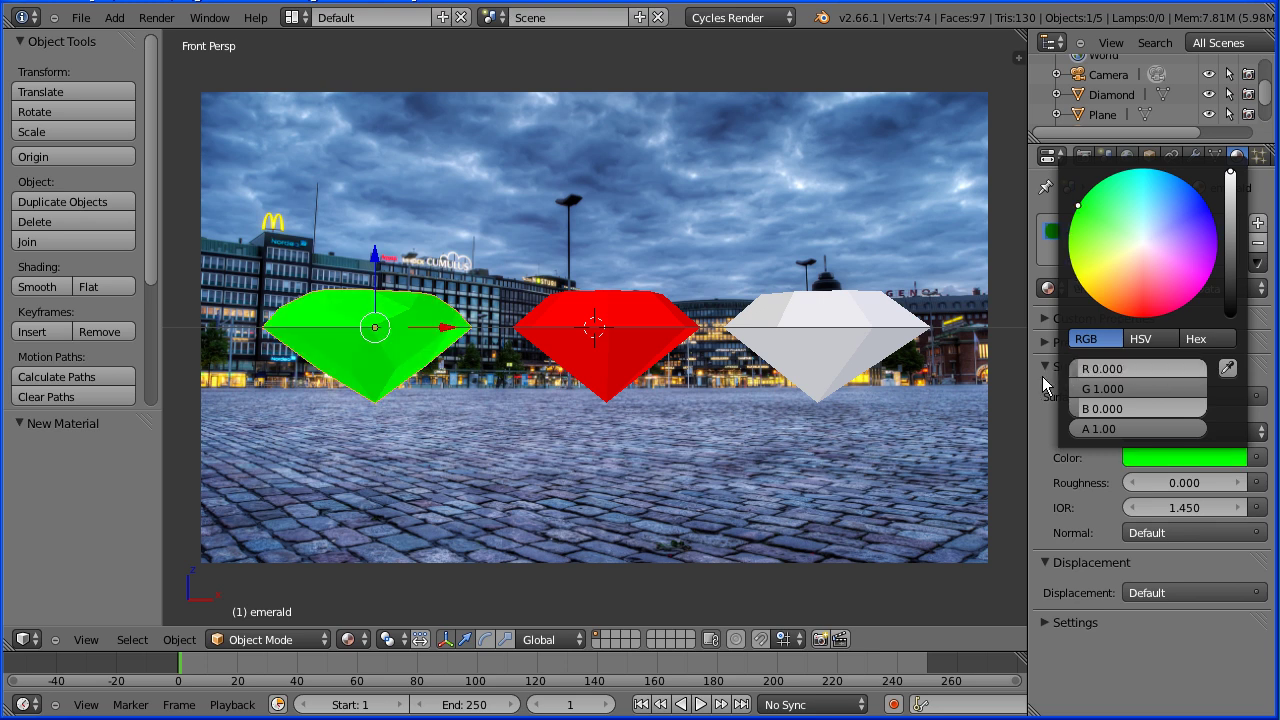
Step: Preview the three gems in Cycles Rendered shading, then bring up the Firefox IOR reference page
left_click(348, 639)
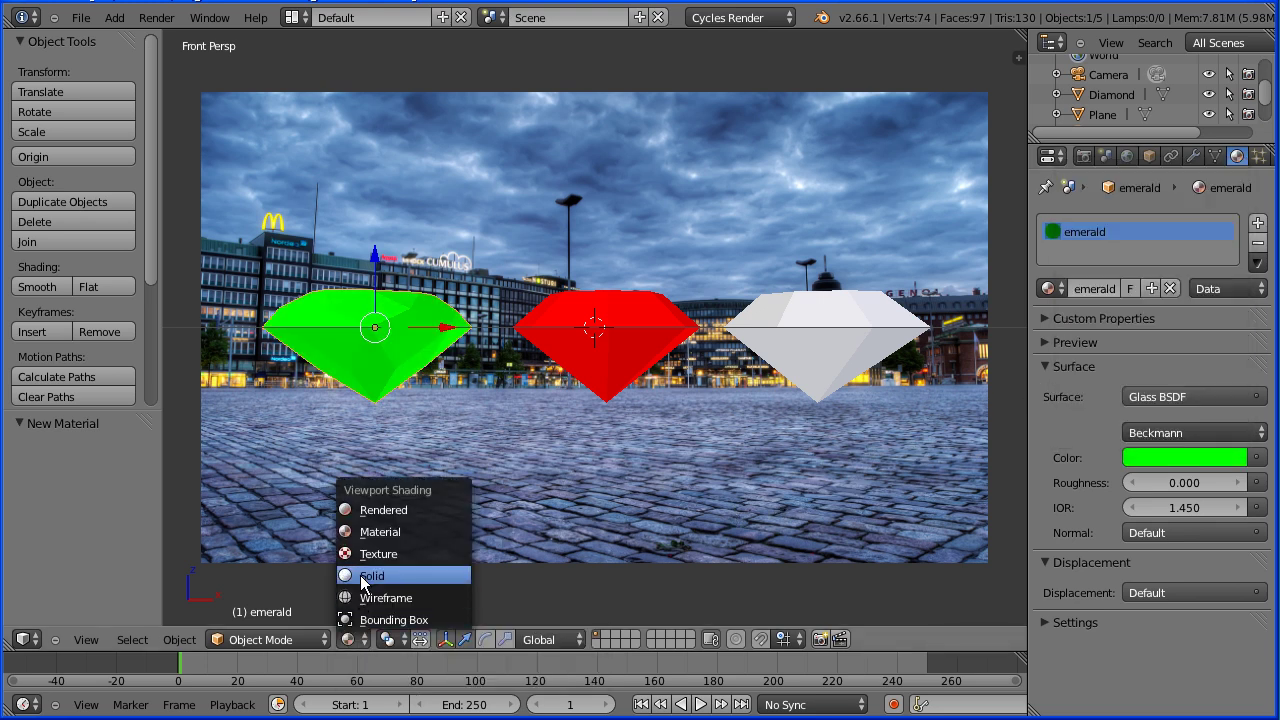
left_click(417, 509)
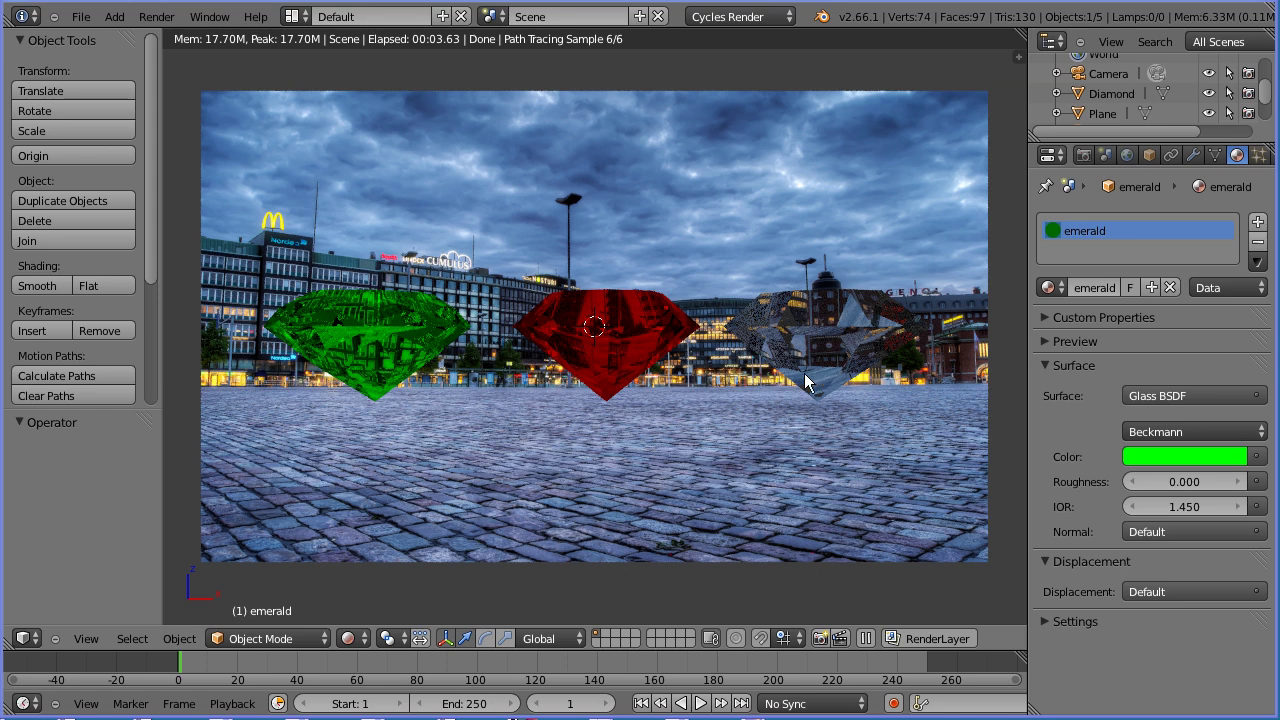
key("alt+Tab")
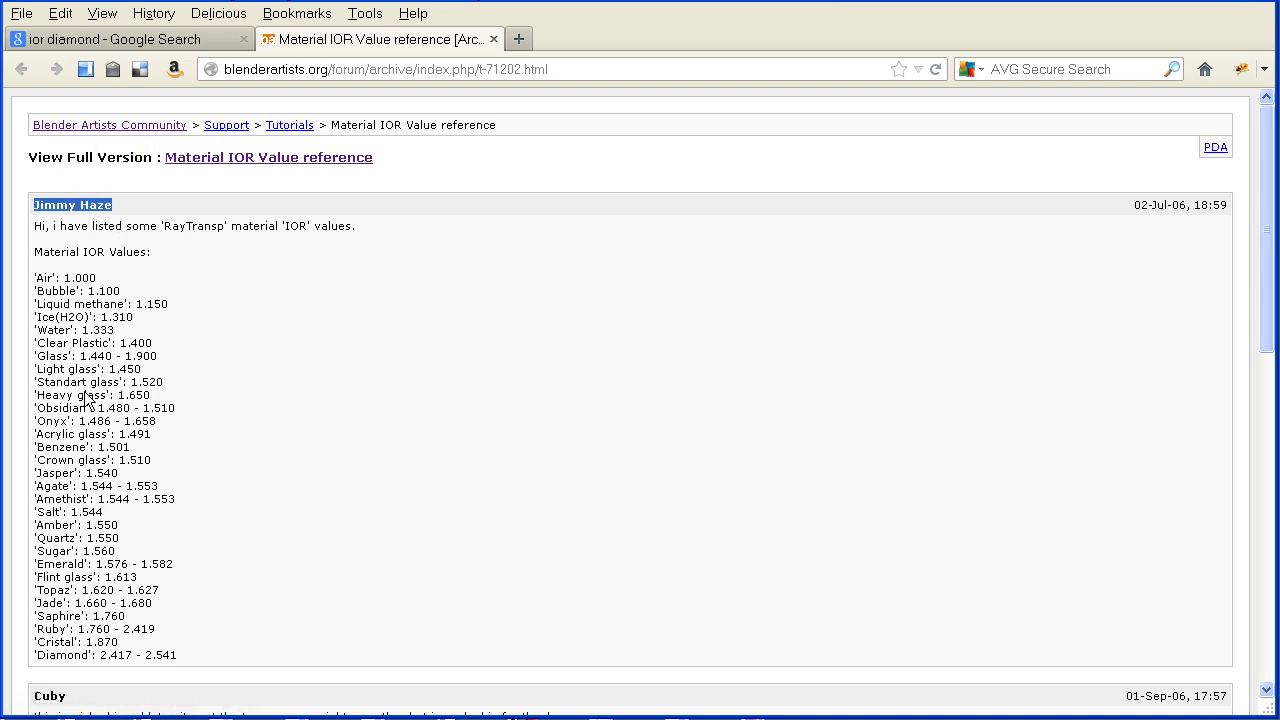
left_click_drag(38, 357, 168, 360)
left_click_drag(69, 369, 135, 369)
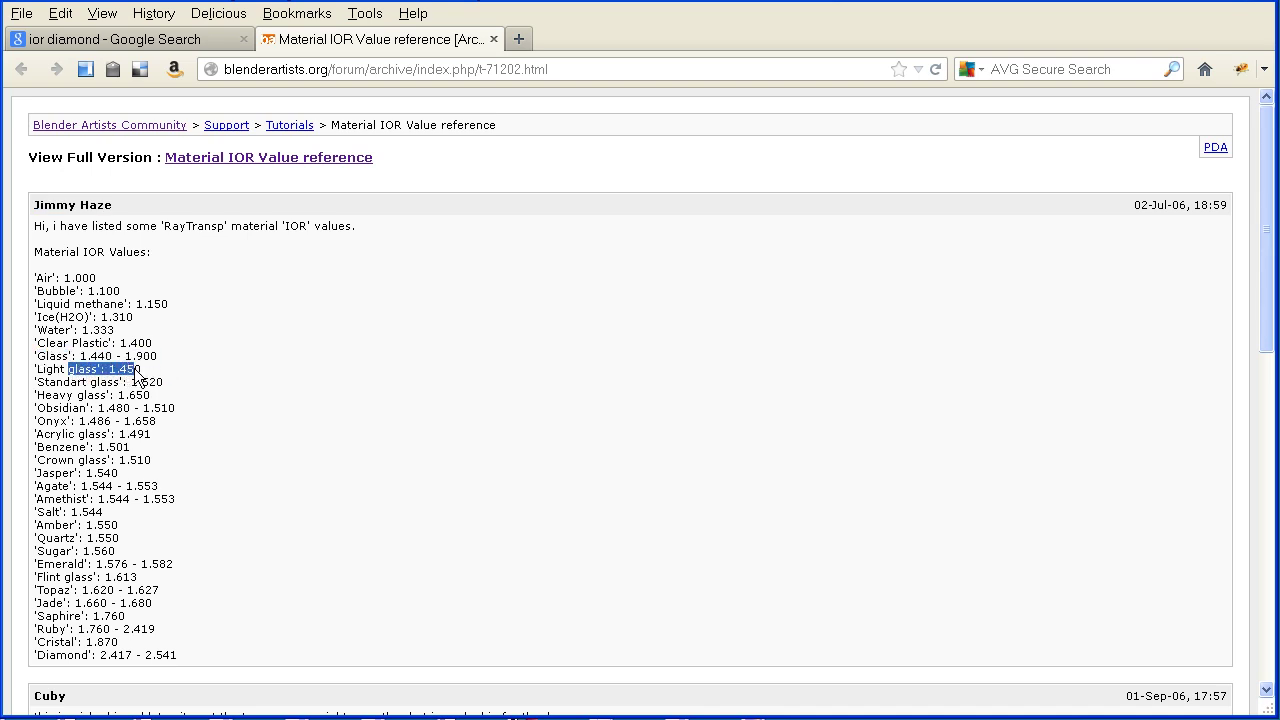
left_click_drag(83, 382, 158, 385)
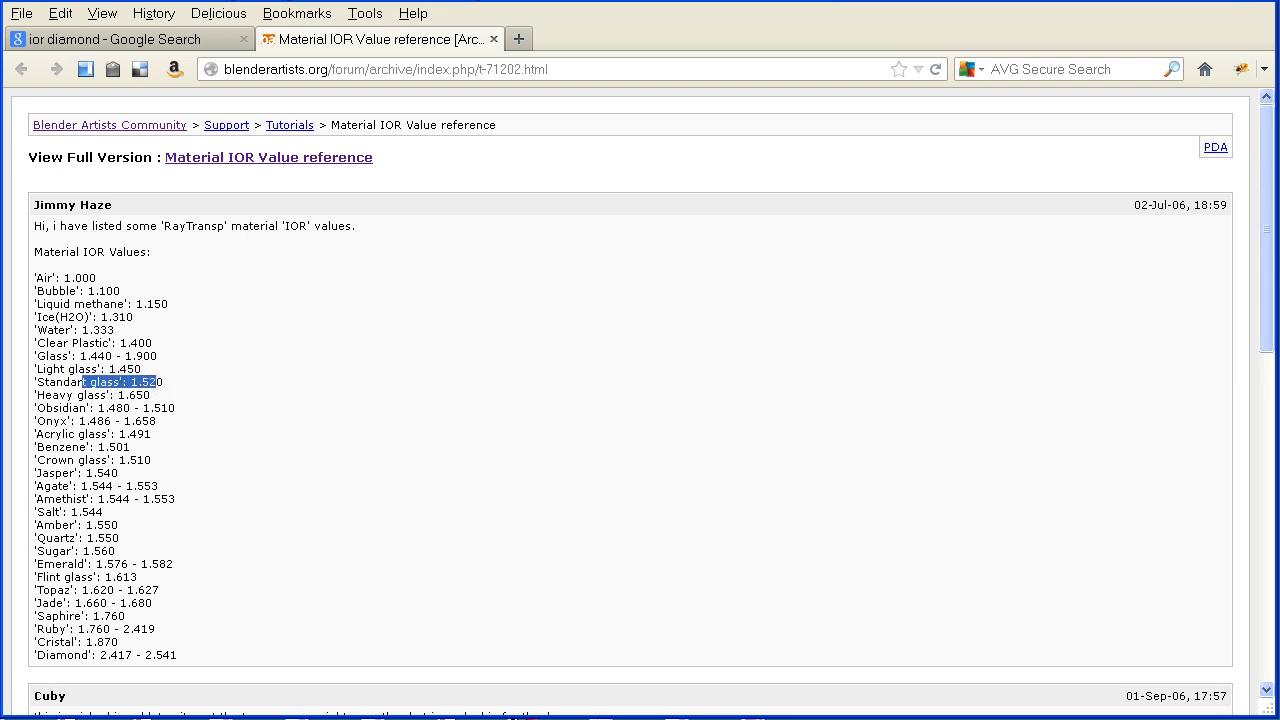
key("alt+Tab")
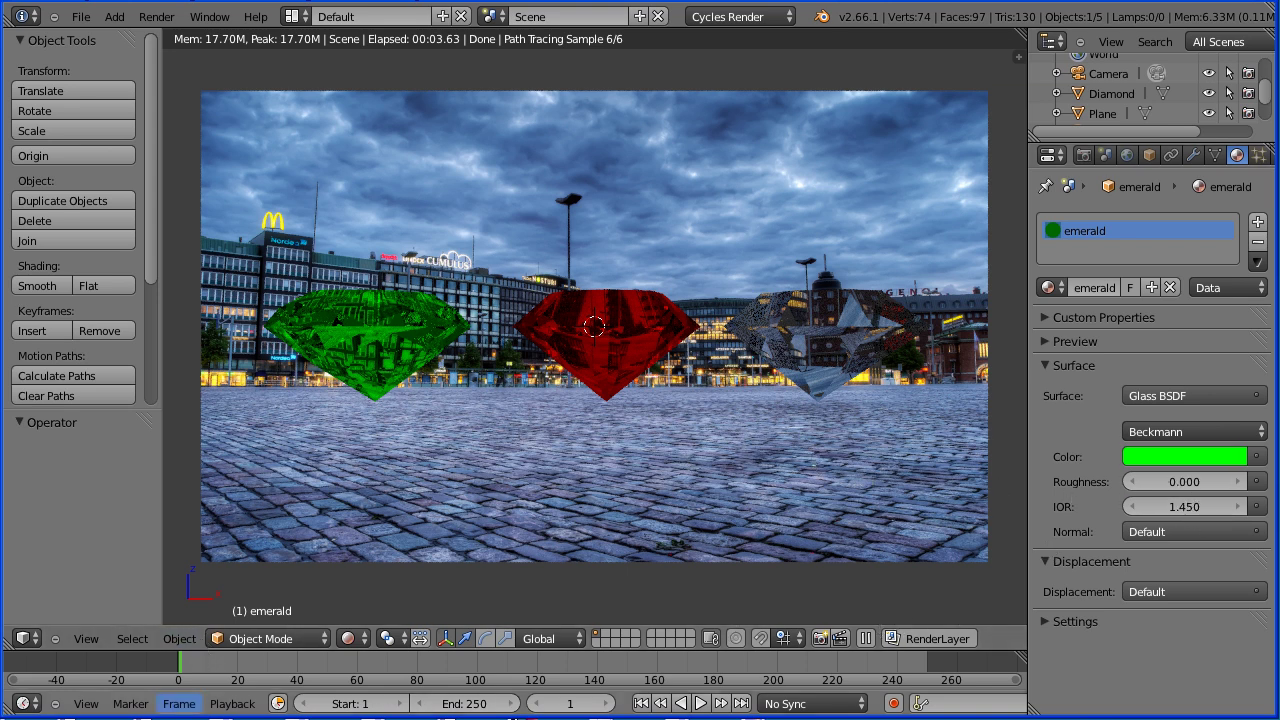
key("alt+Tab")
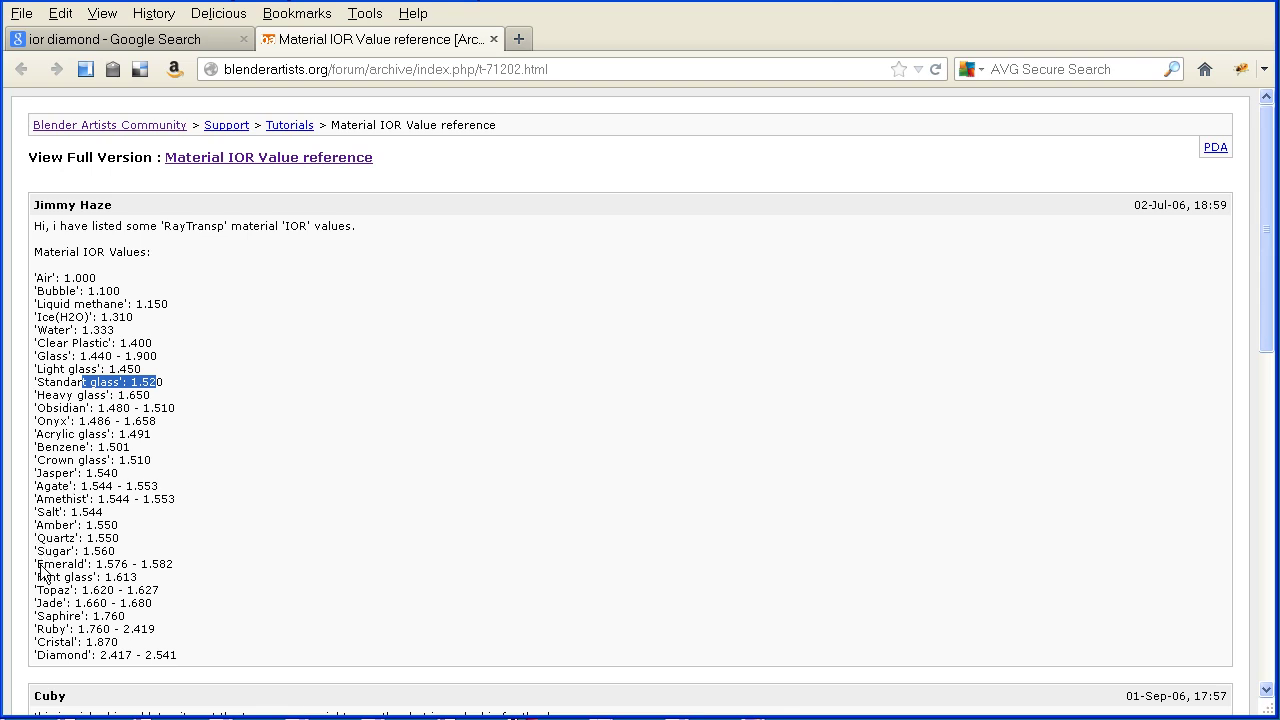
left_click_drag(35, 565, 205, 561)
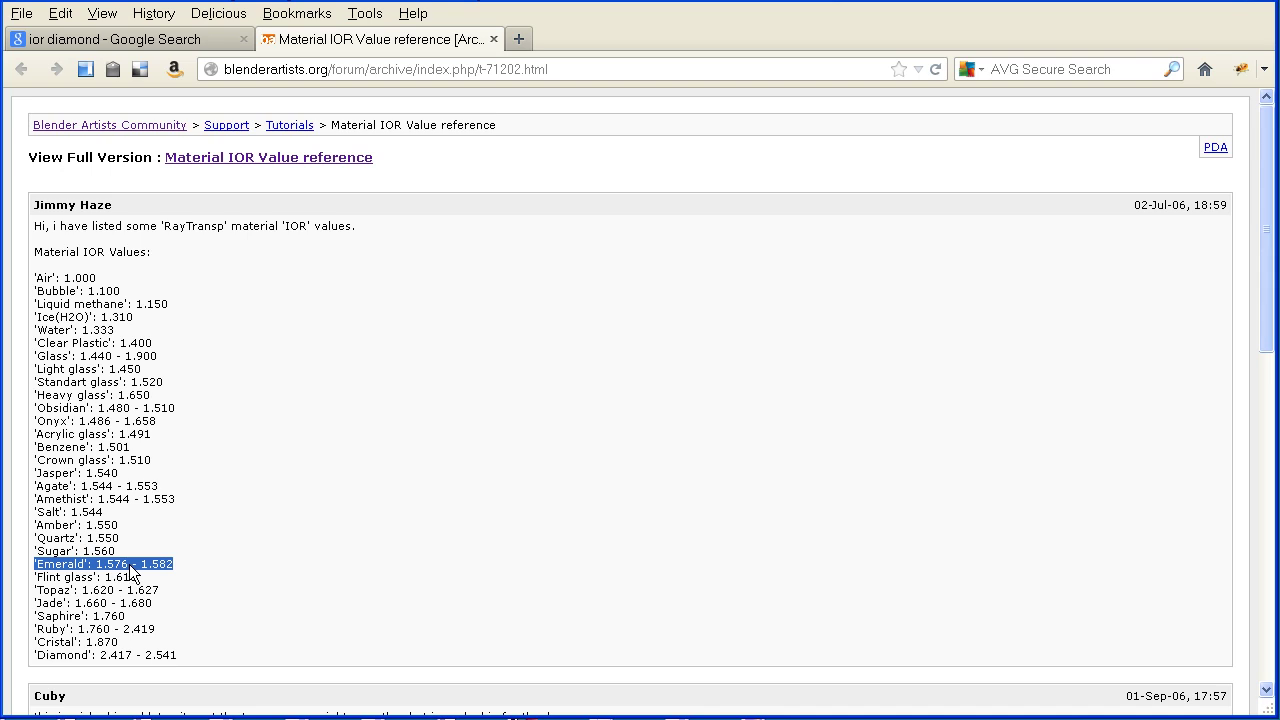
left_click(41, 638)
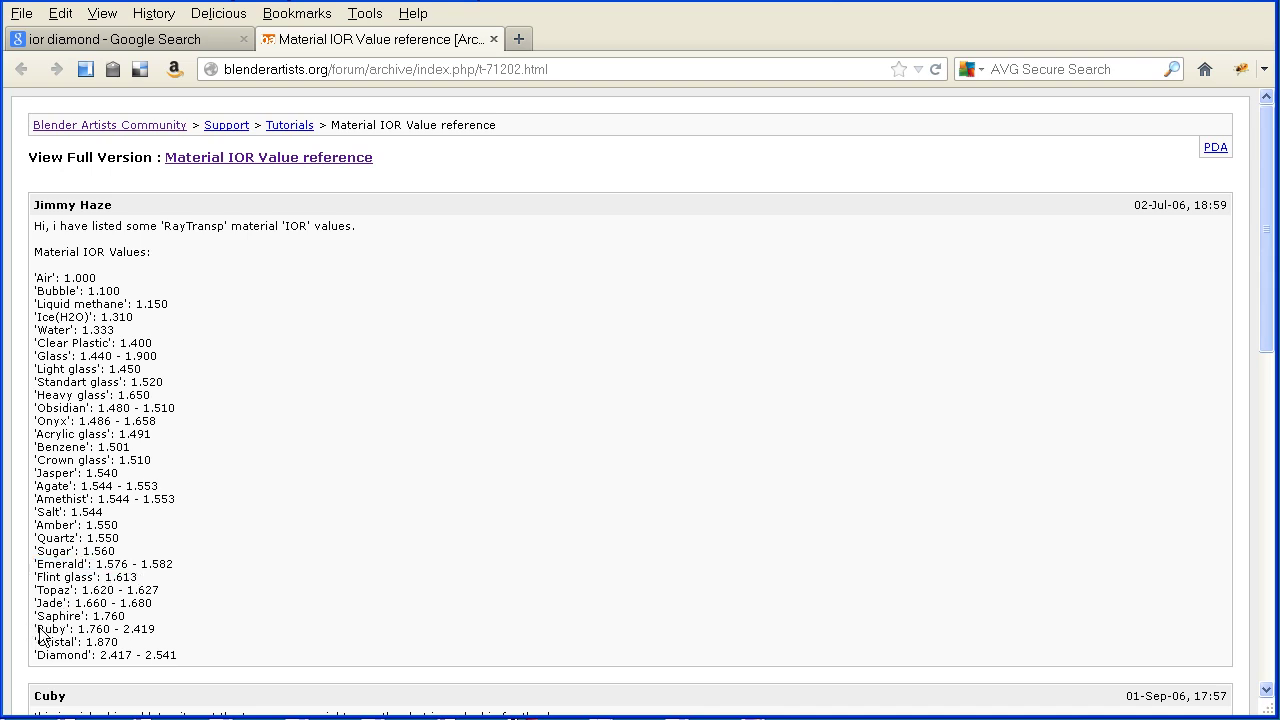
left_click_drag(37, 630, 157, 630)
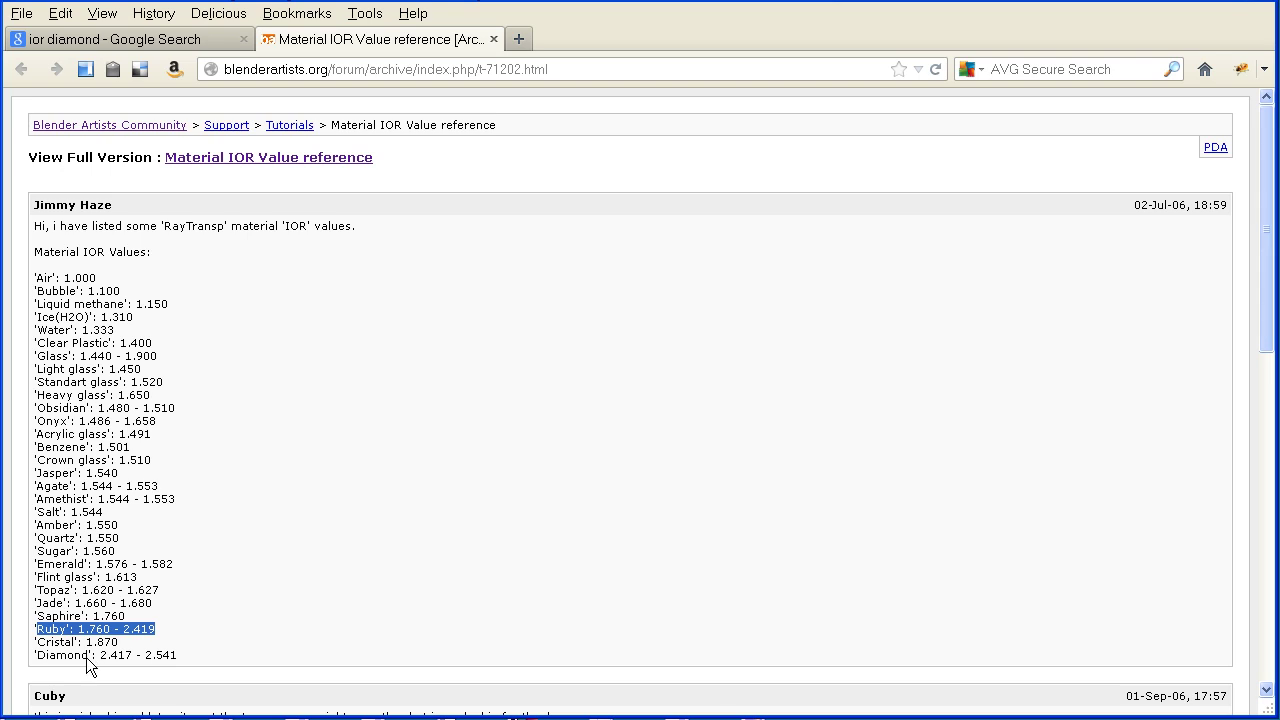
left_click_drag(97, 655, 178, 656)
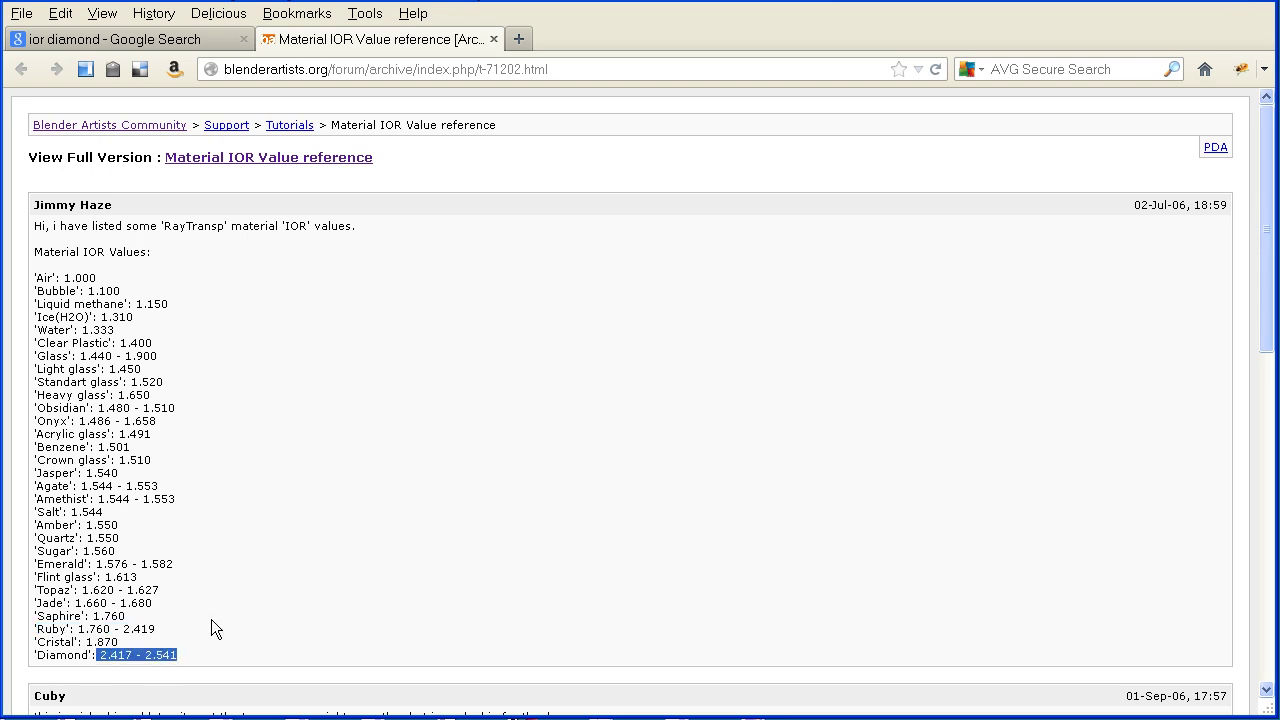
Step: Back in Blender with Material shading, set the emerald's glass IOR to 1.5
key("alt+Tab")
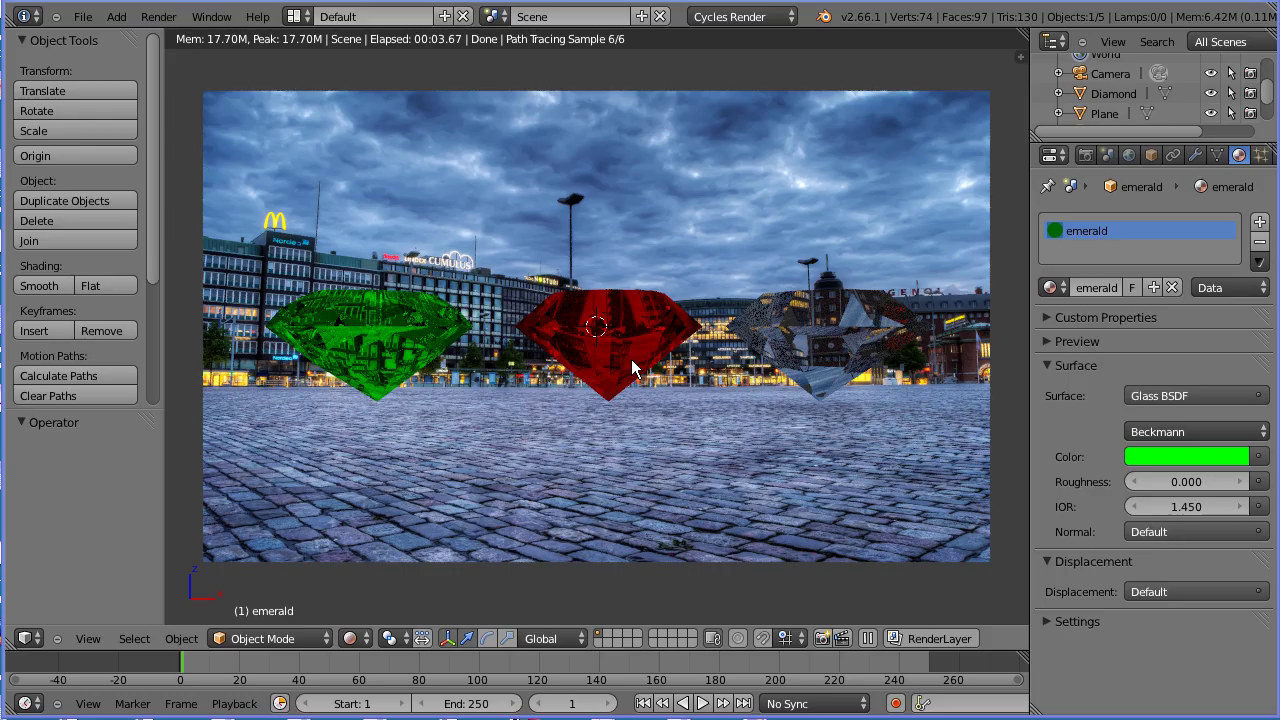
left_click(355, 638)
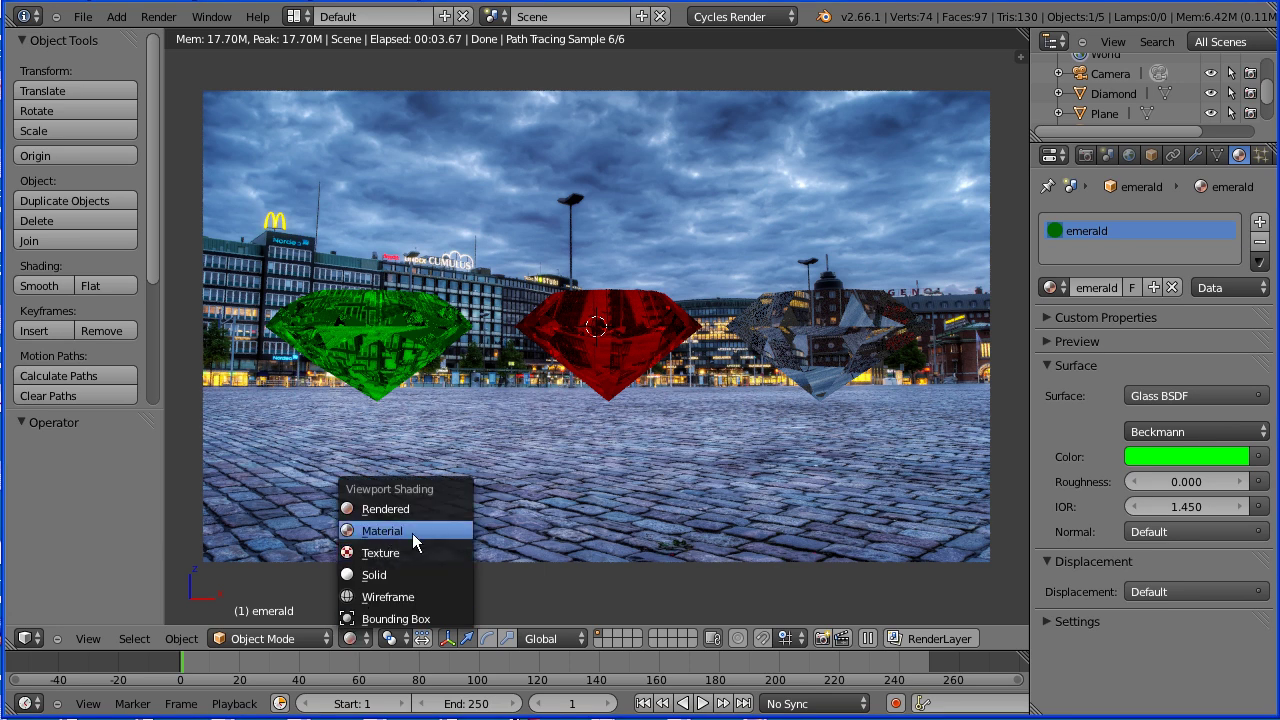
left_click(430, 531)
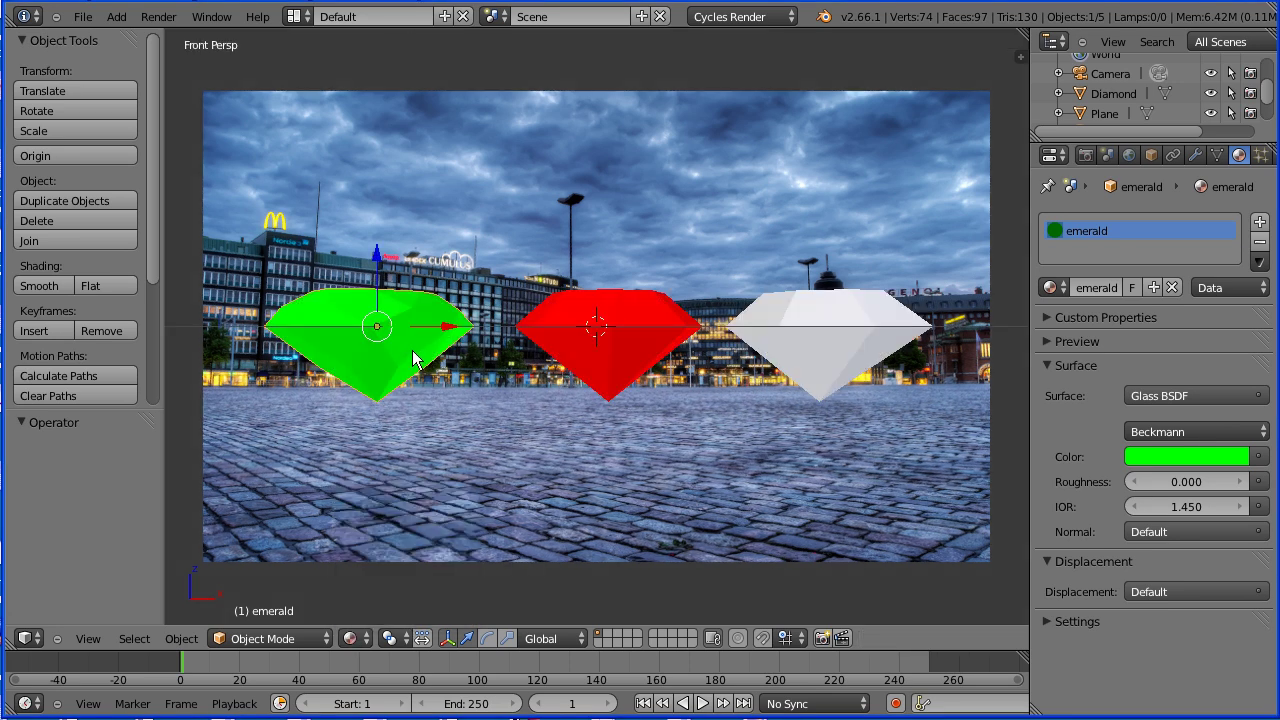
left_click(1187, 510)
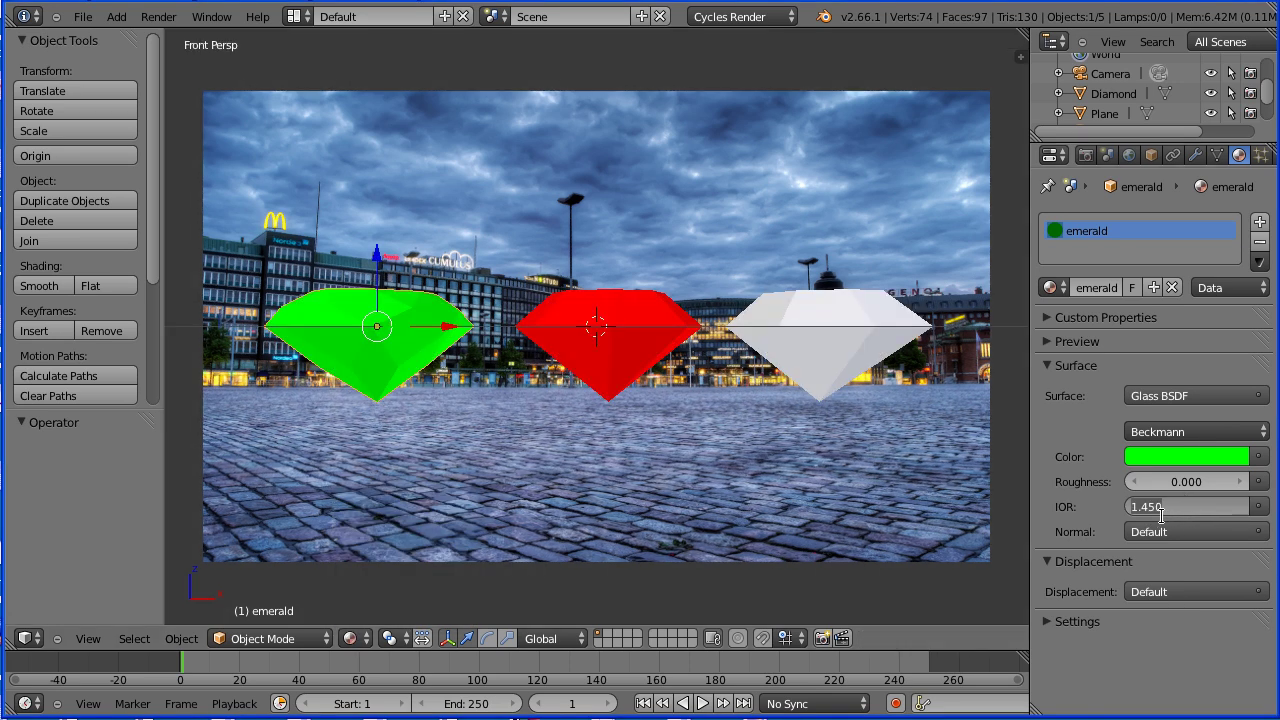
key("ctrl+a")
type("1.5")
key("Return")
Step: Set the ruby gem's glass IOR to 2
right_click(623, 348)
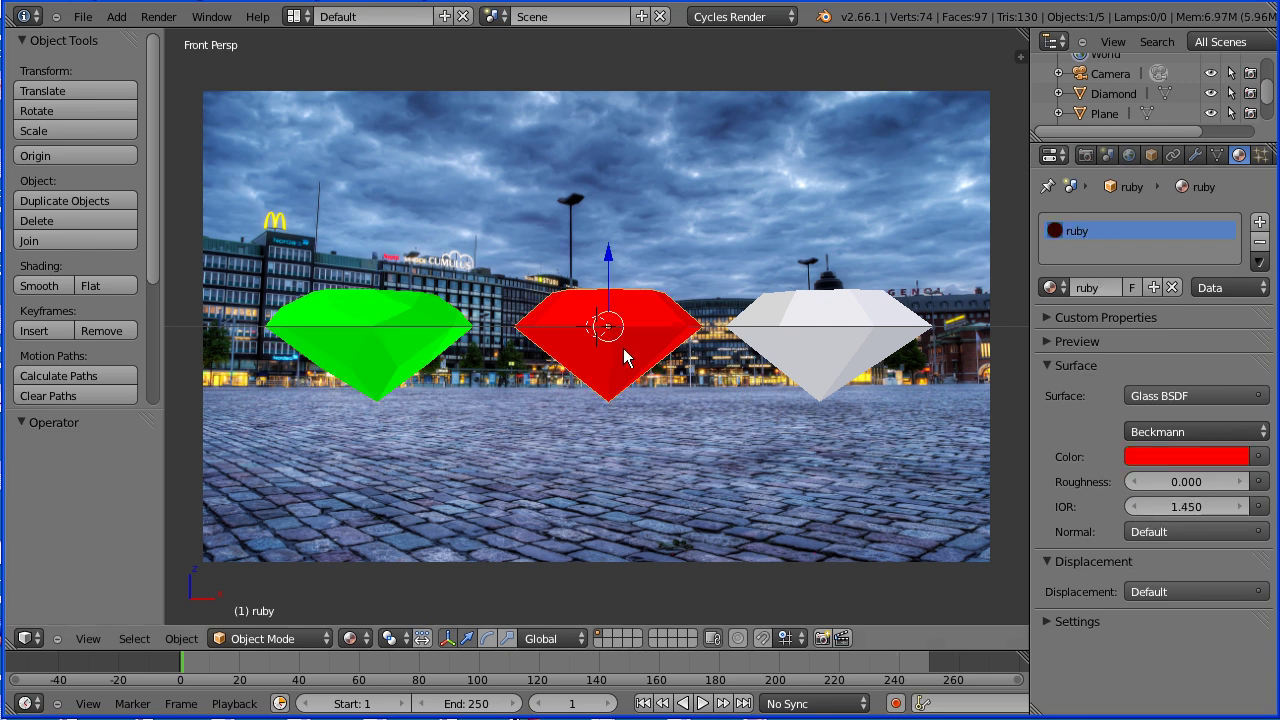
left_click(1185, 510)
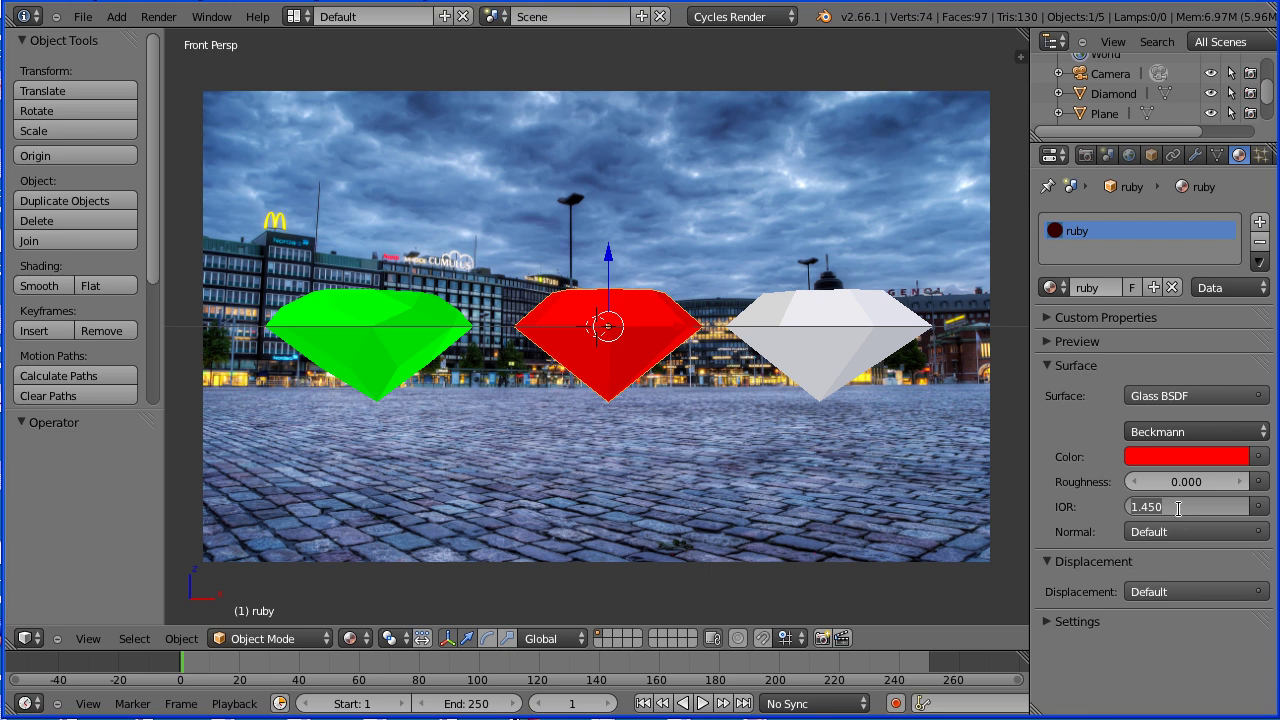
key("ctrl+a")
type("2")
key("Return")
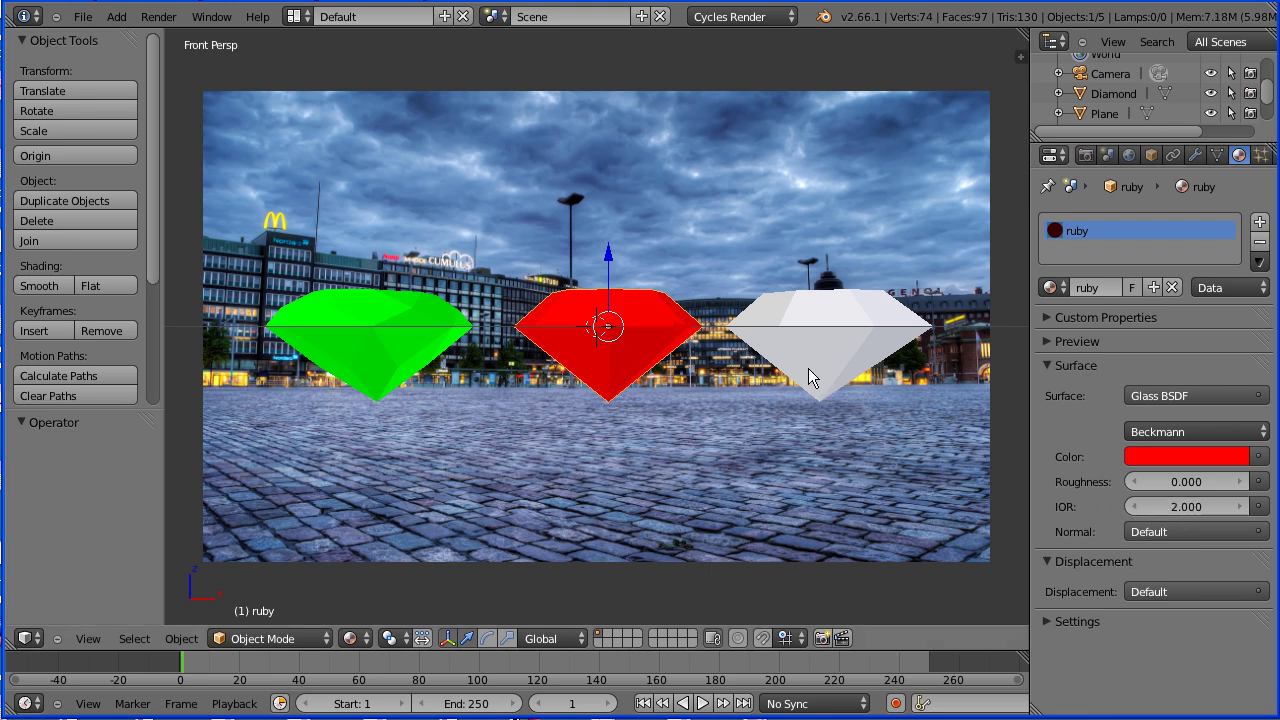
Step: Set the diamond gem's glass IOR to 2.5, then select the background photo plane
right_click(808, 368)
left_click(1176, 508)
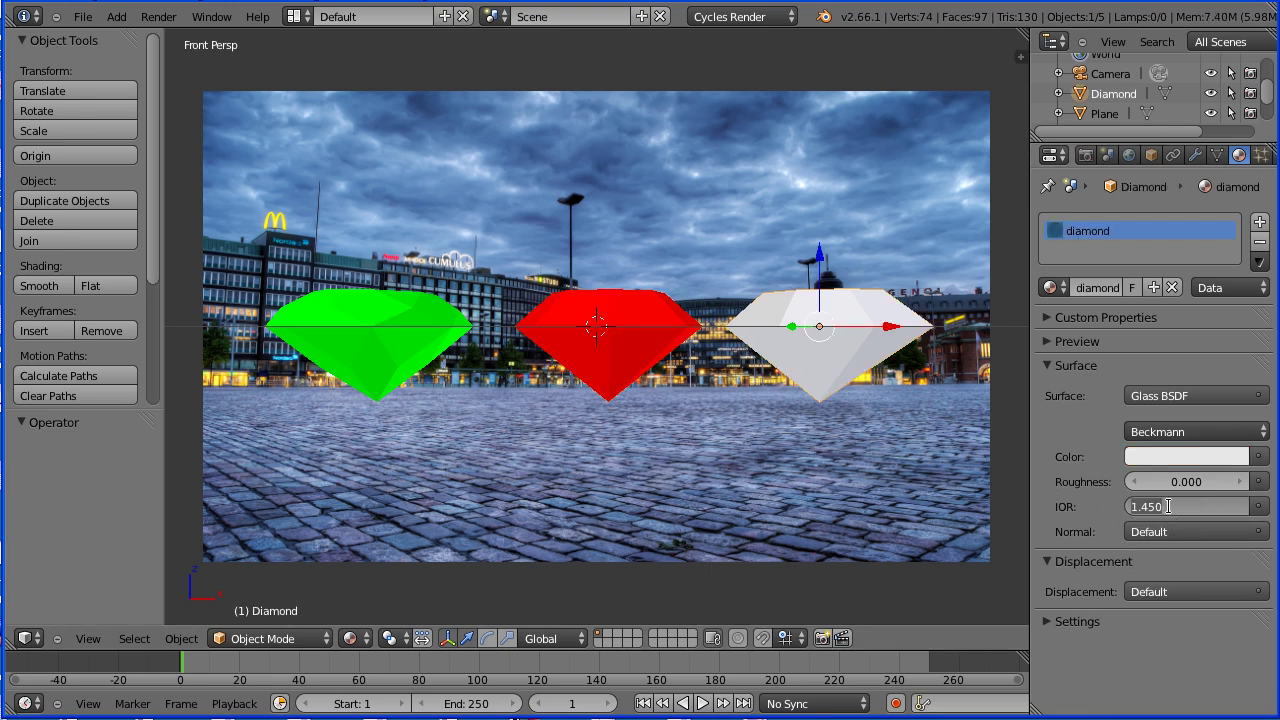
type("2.5")
key("ctrl+a")
key("Return")
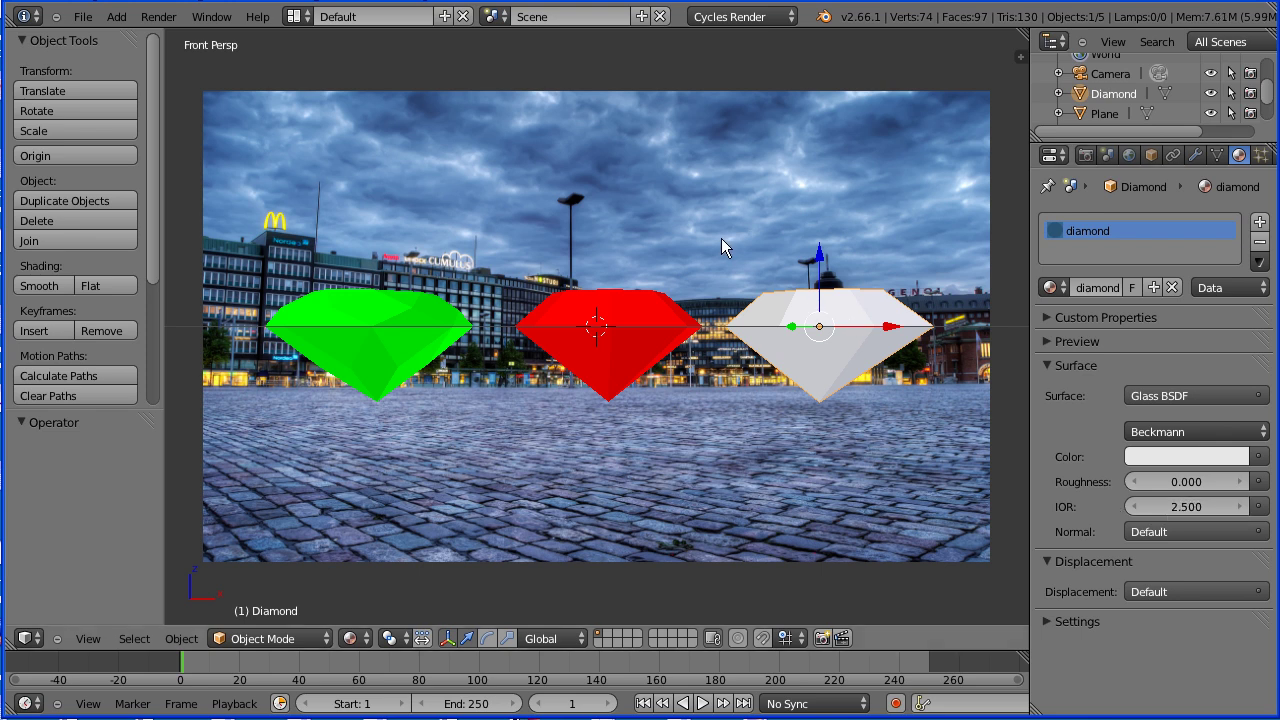
right_click(721, 238)
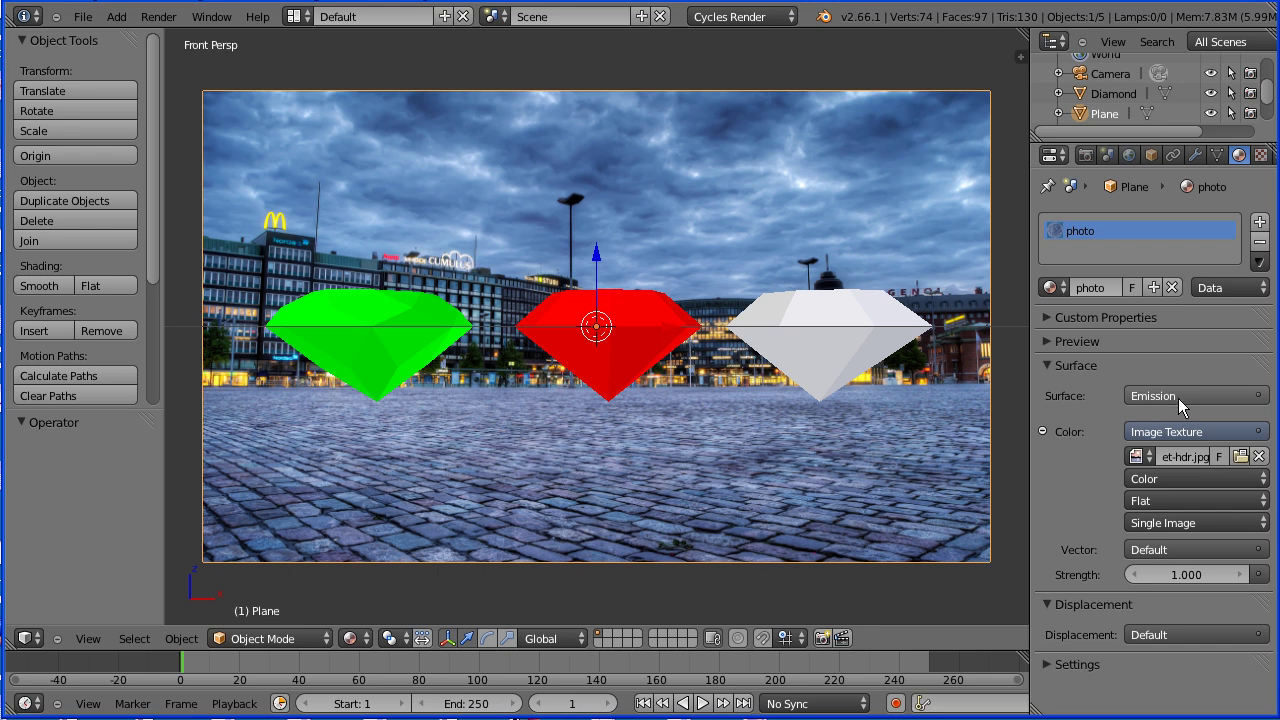
Step: Set the photo plane's emission strength to 1.5 and preview the scene in Rendered shading
left_click(1181, 574)
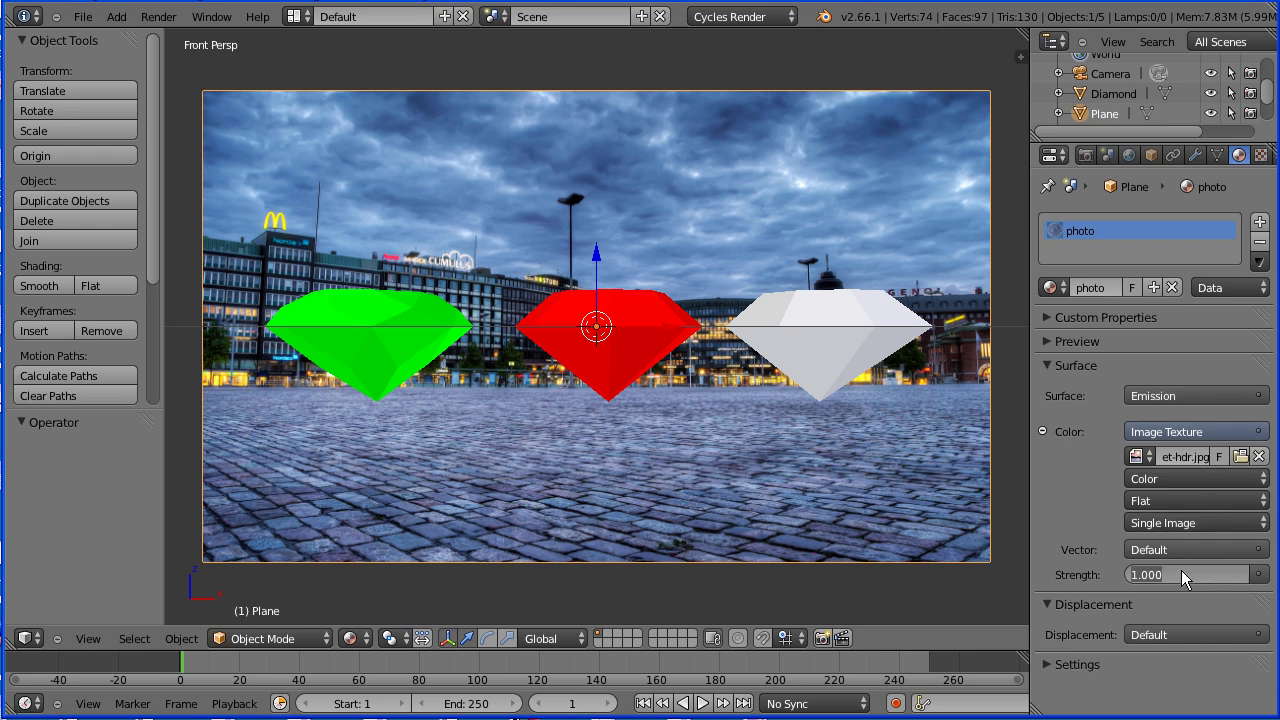
type("1.")
type("5")
key("Return")
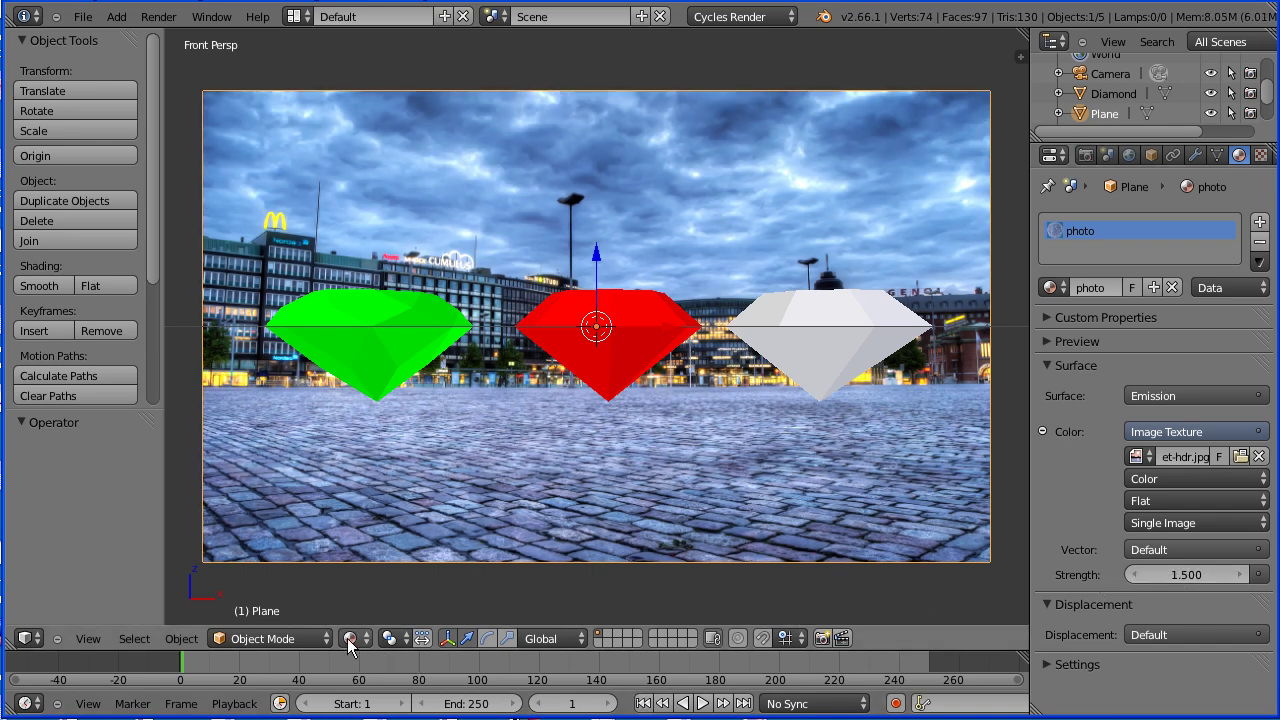
left_click(348, 638)
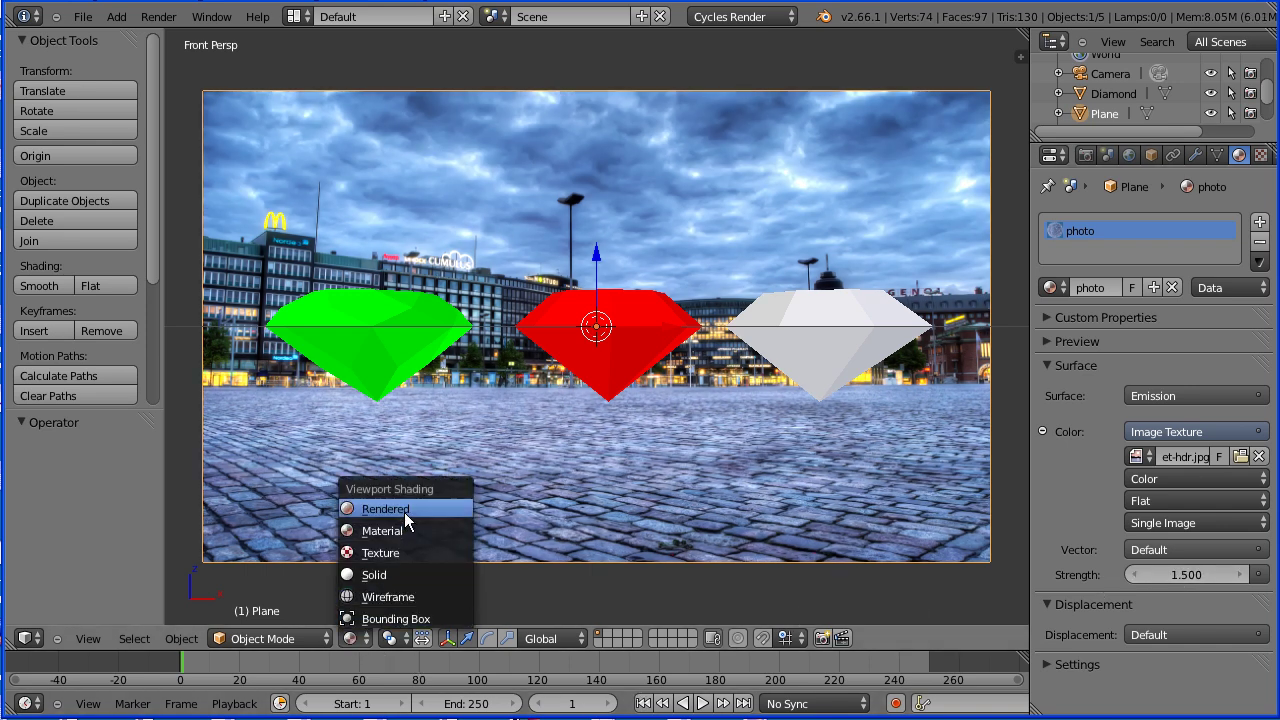
left_click(404, 512)
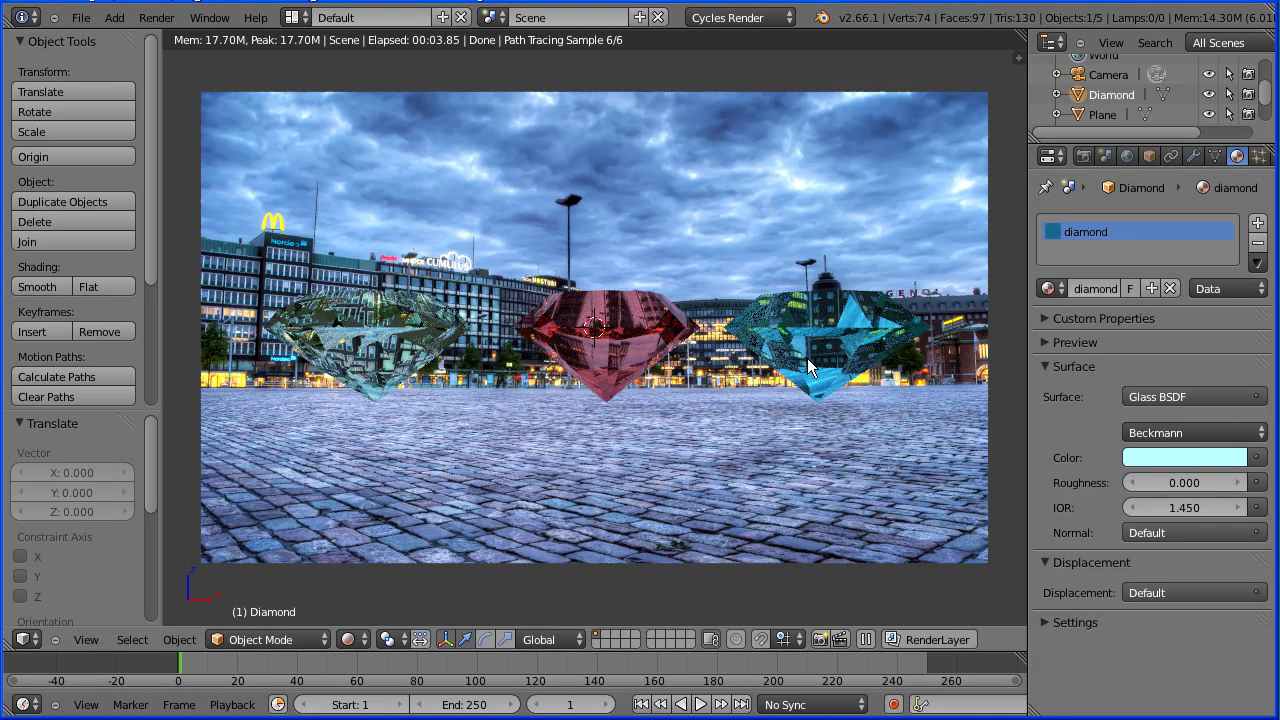
Step: In Material shading, tint the diamond's glass pale cyan and the ruby's pale pink
left_click(354, 639)
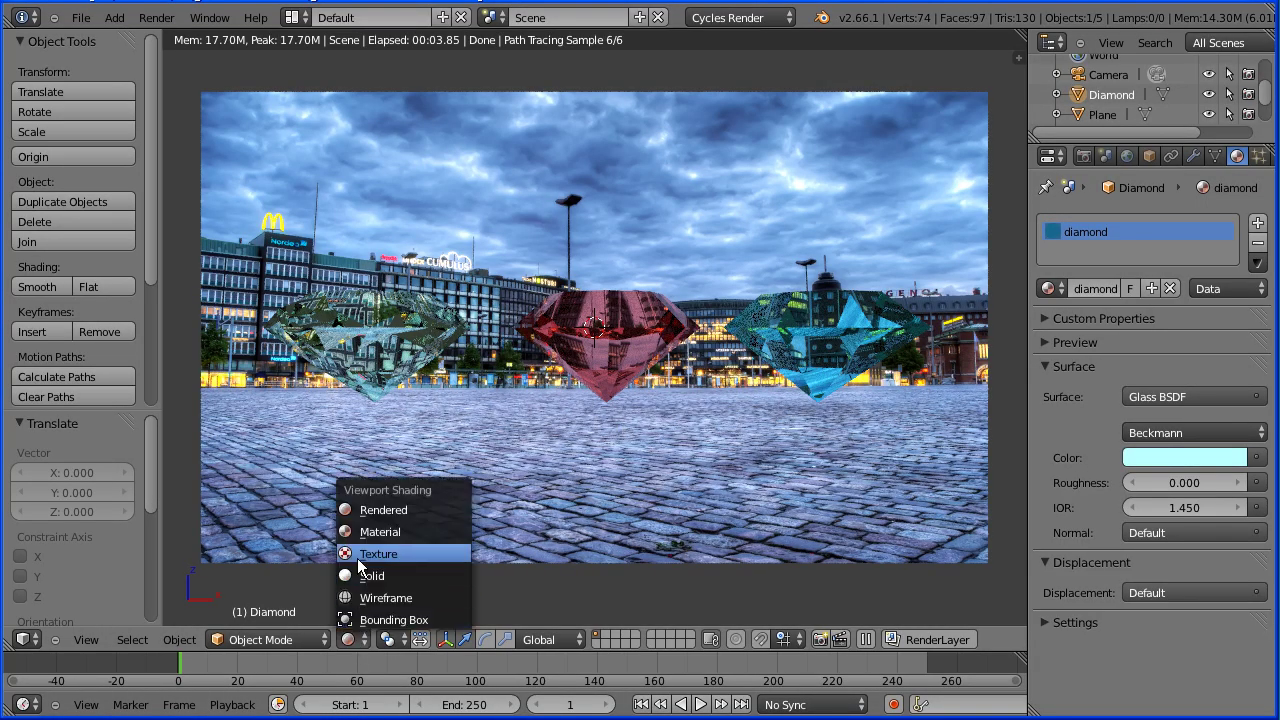
left_click(406, 532)
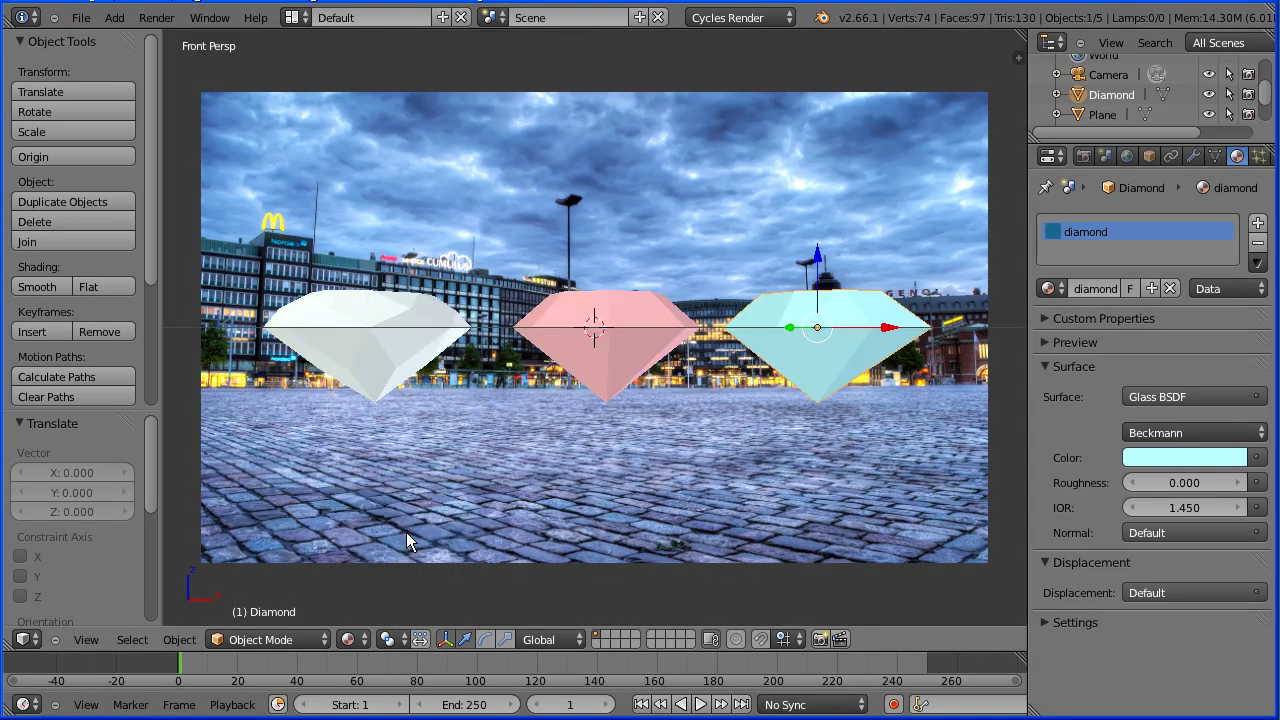
left_click(1162, 457)
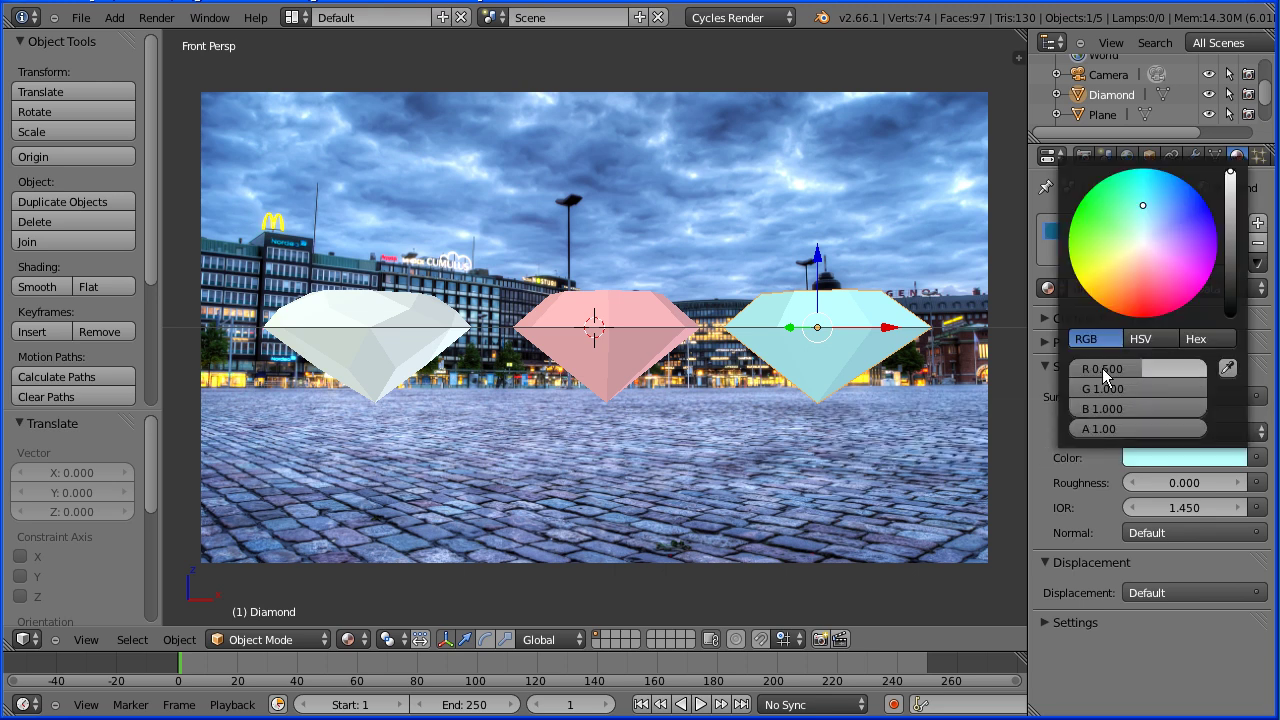
right_click(645, 345)
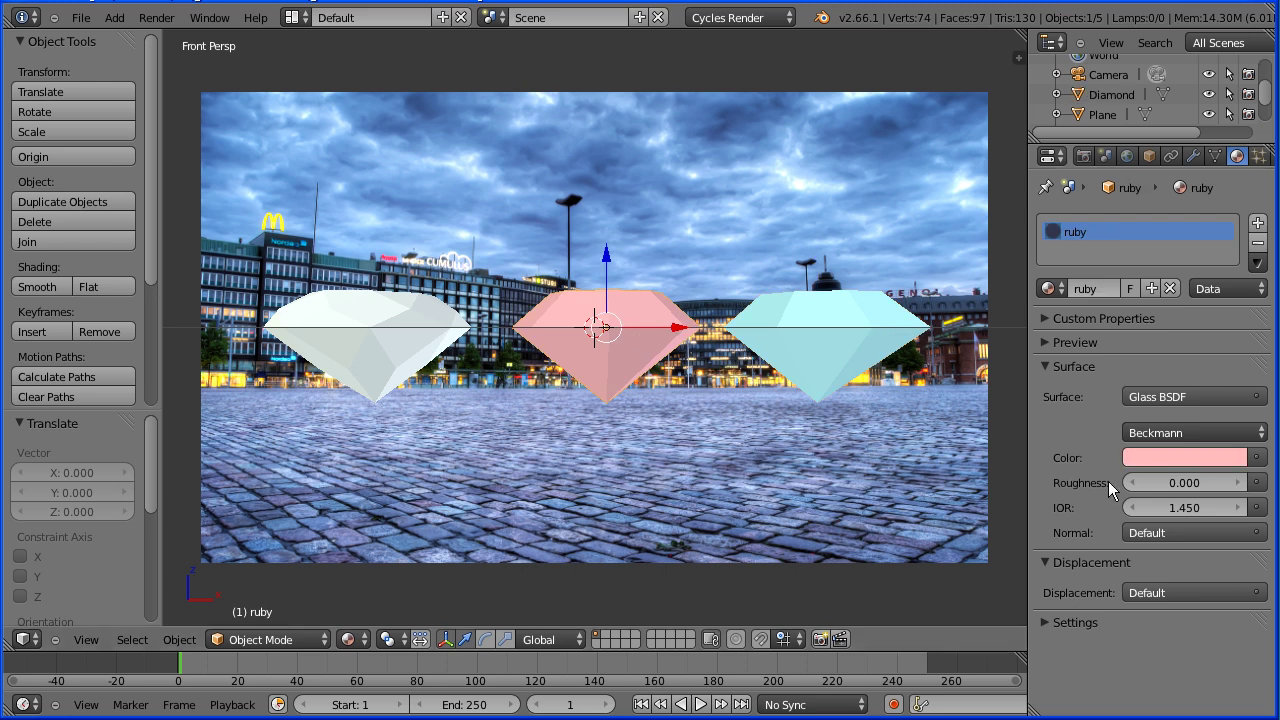
left_click(1176, 458)
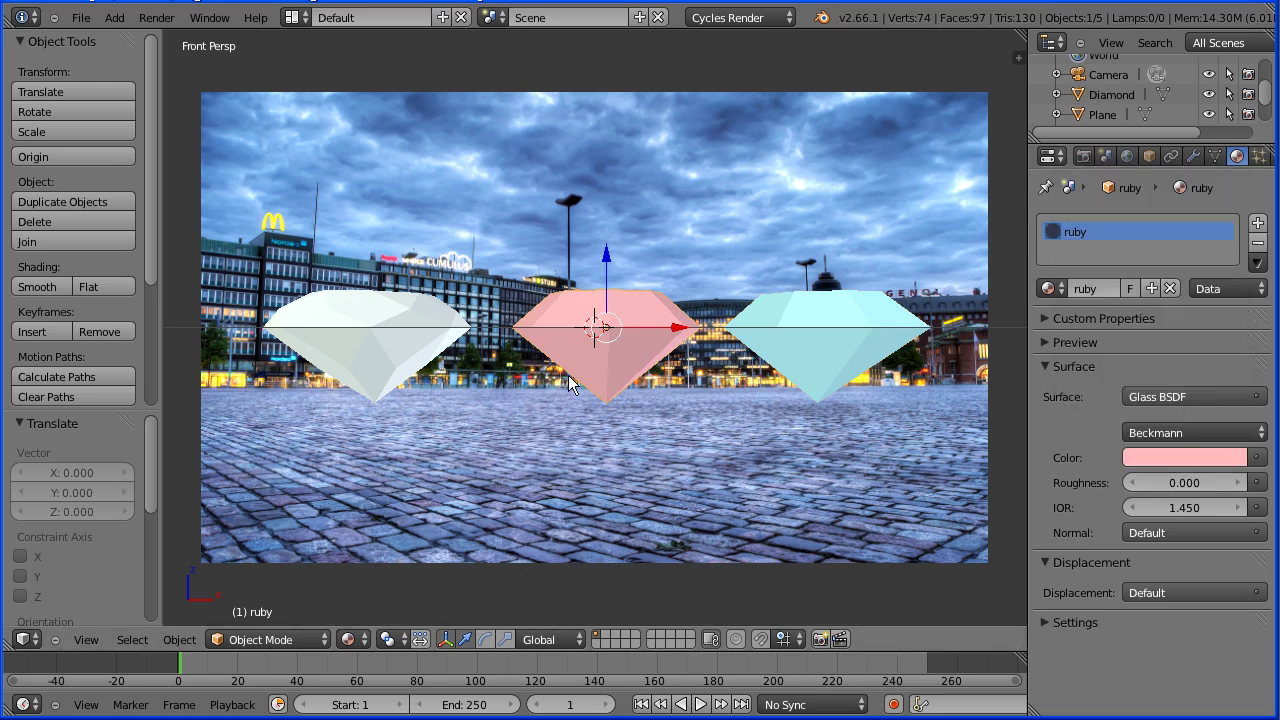
Step: Tint the emerald's glass faint green and show a Cycles rendered preview
right_click(413, 360)
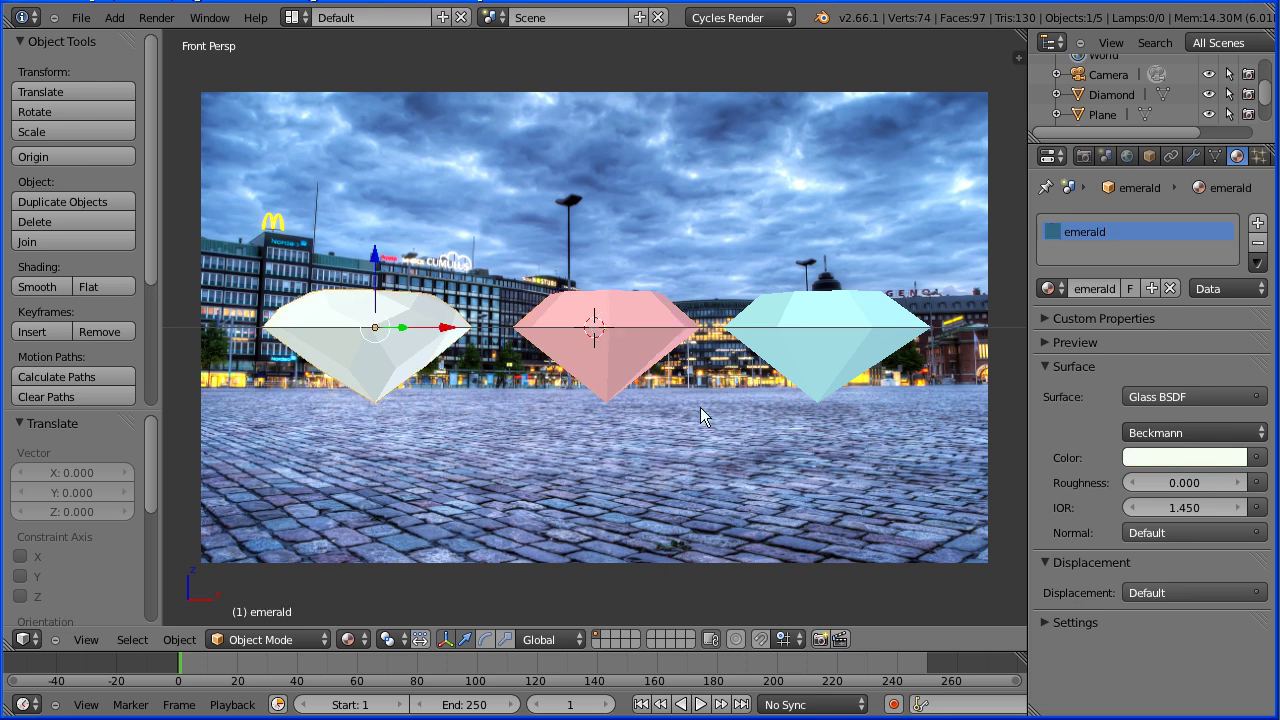
left_click(1150, 458)
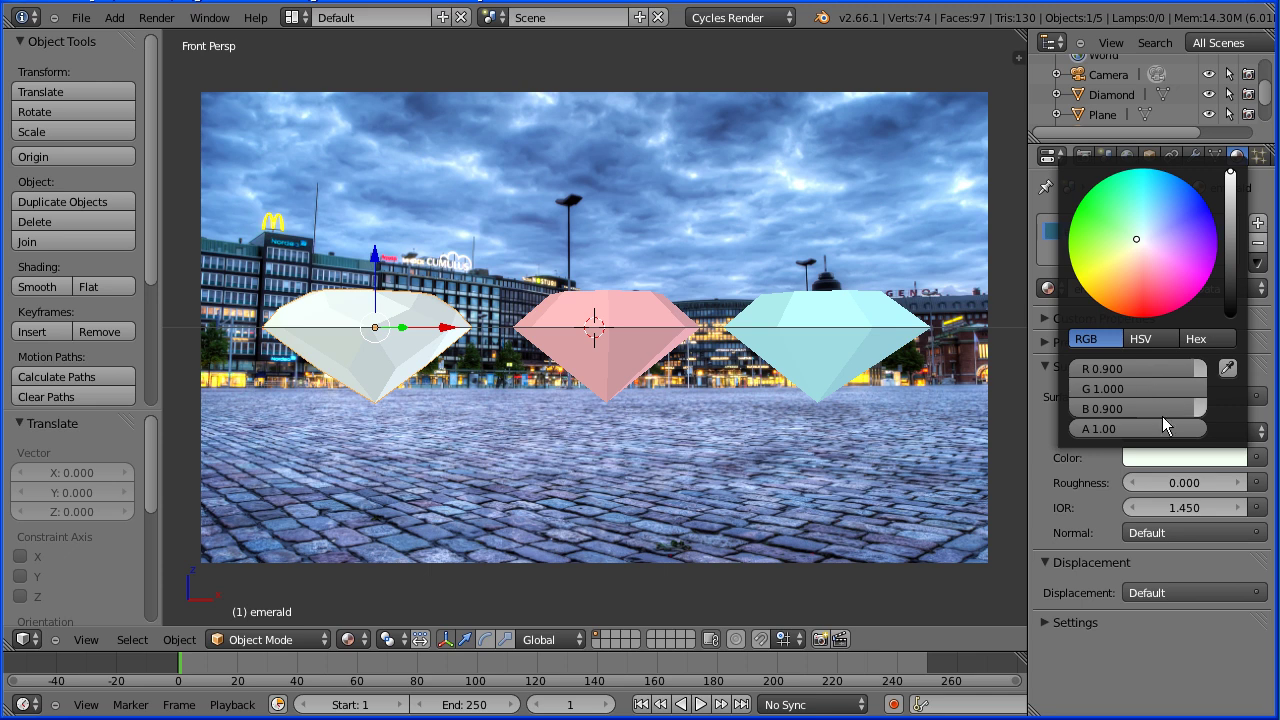
key("shift+z")
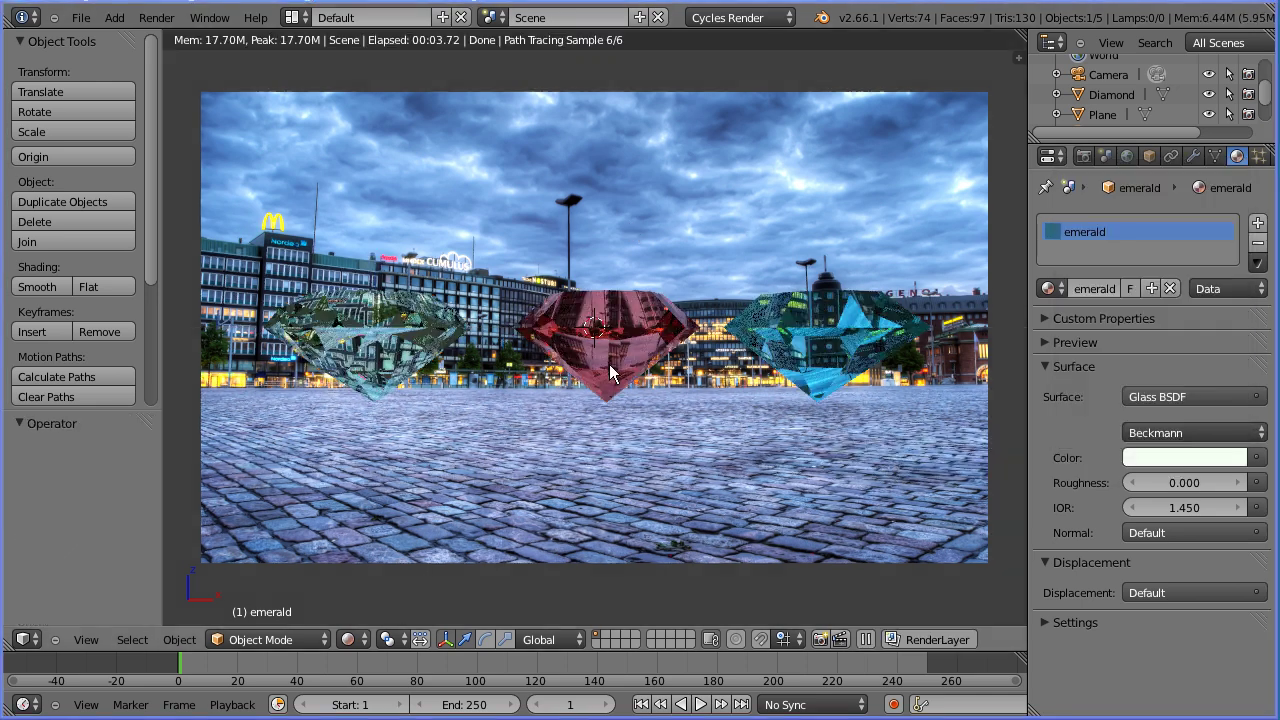